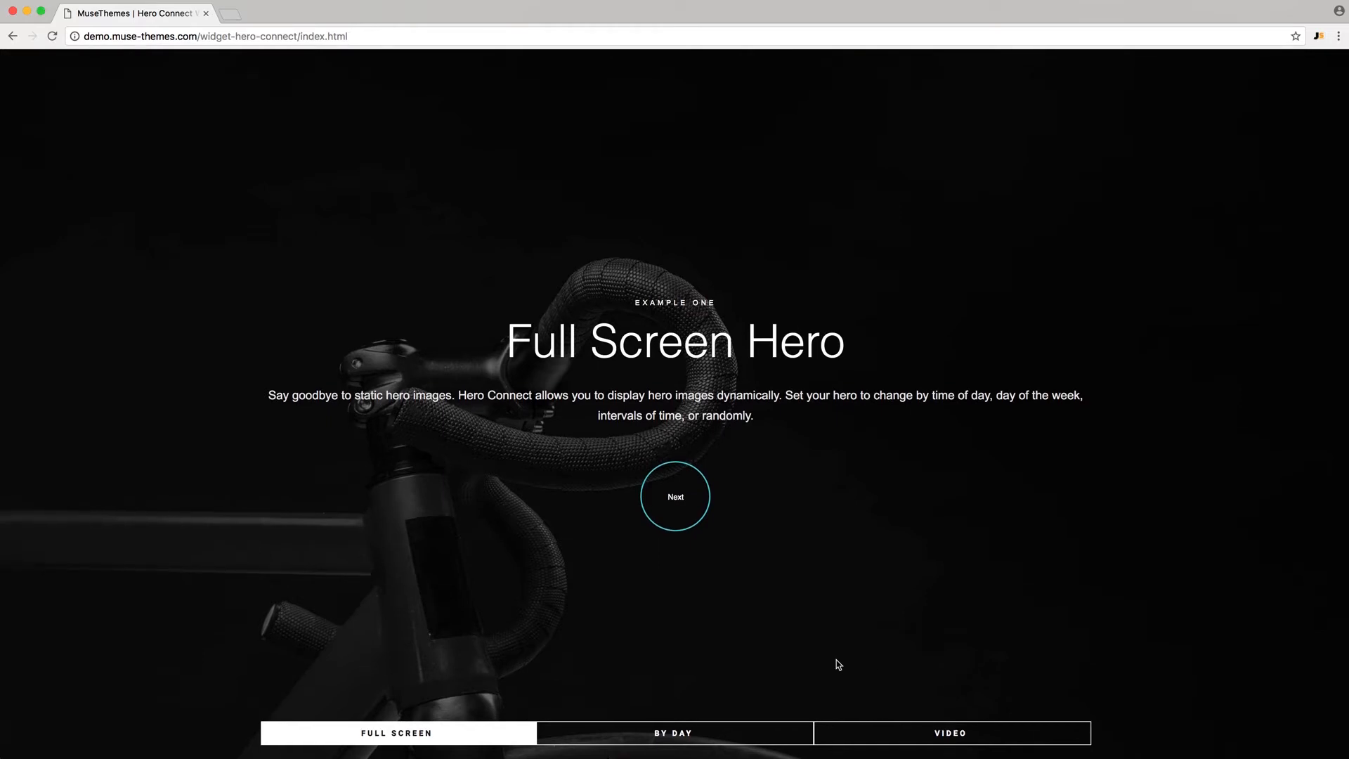
- View the By Day demo example ('Happy Tuesday!'), then the Video hero example
{"action": "left_click", "coordinate": [688, 726]}
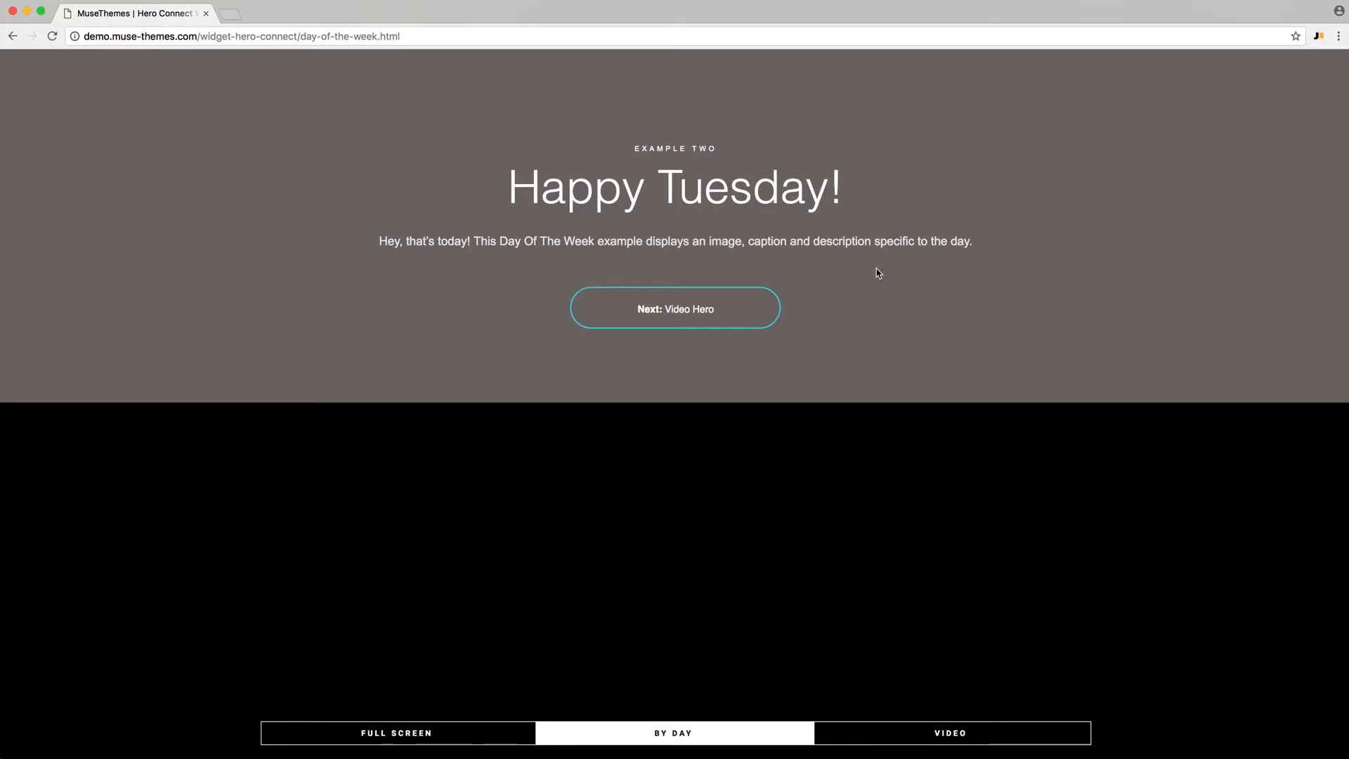
{"action": "left_click", "coordinate": [916, 743]}
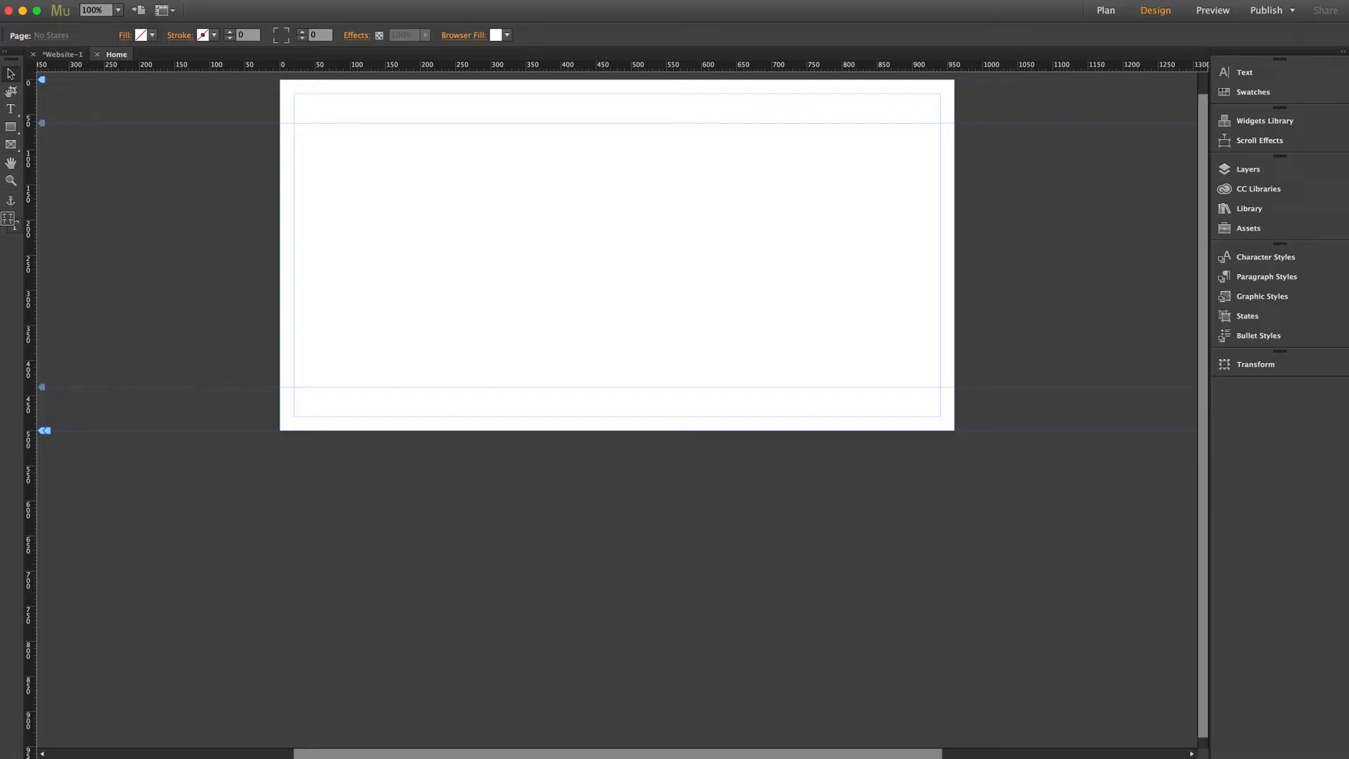
- Drag the Hero Connect widget from the Library onto the Home page and open its options
{"action": "left_click", "coordinate": [1258, 211]}
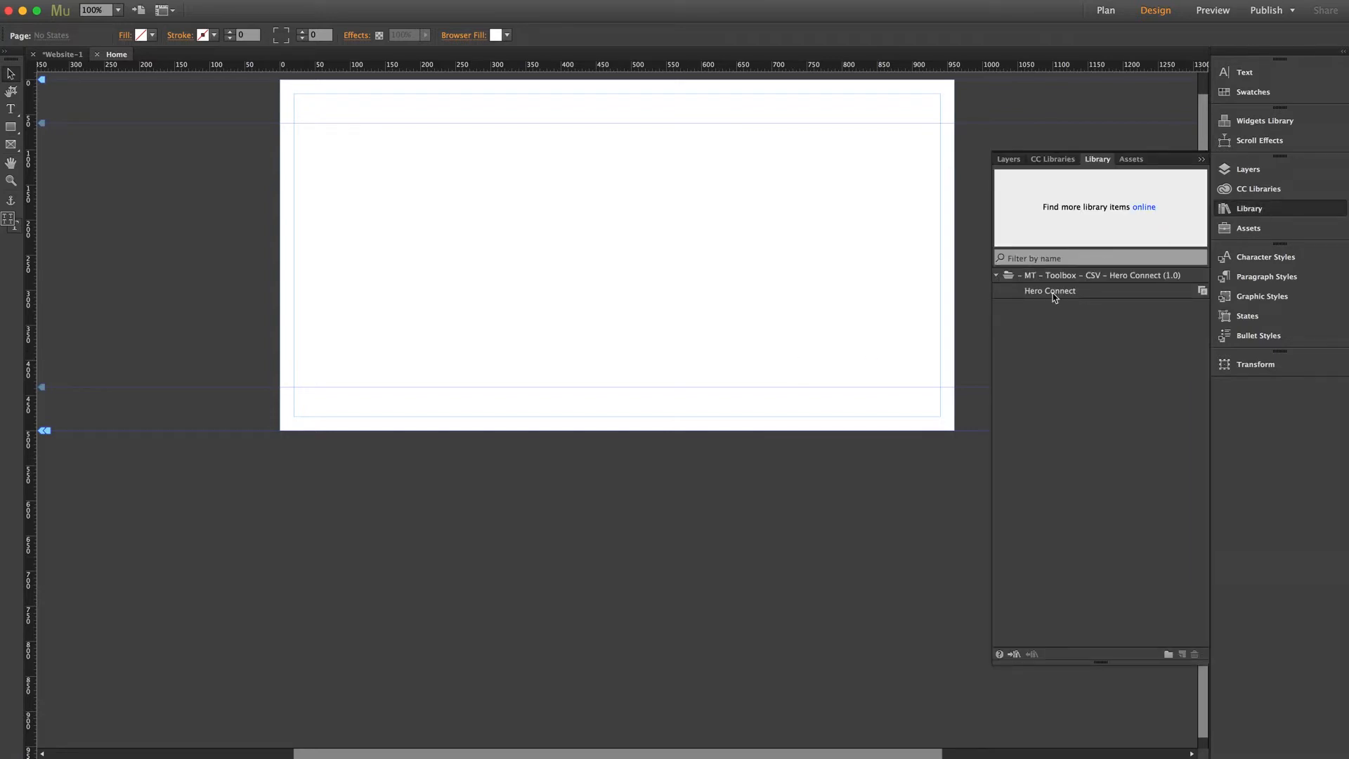
{"action": "left_click_drag", "start_coordinate": [1052, 293], "coordinate": [295, 143]}
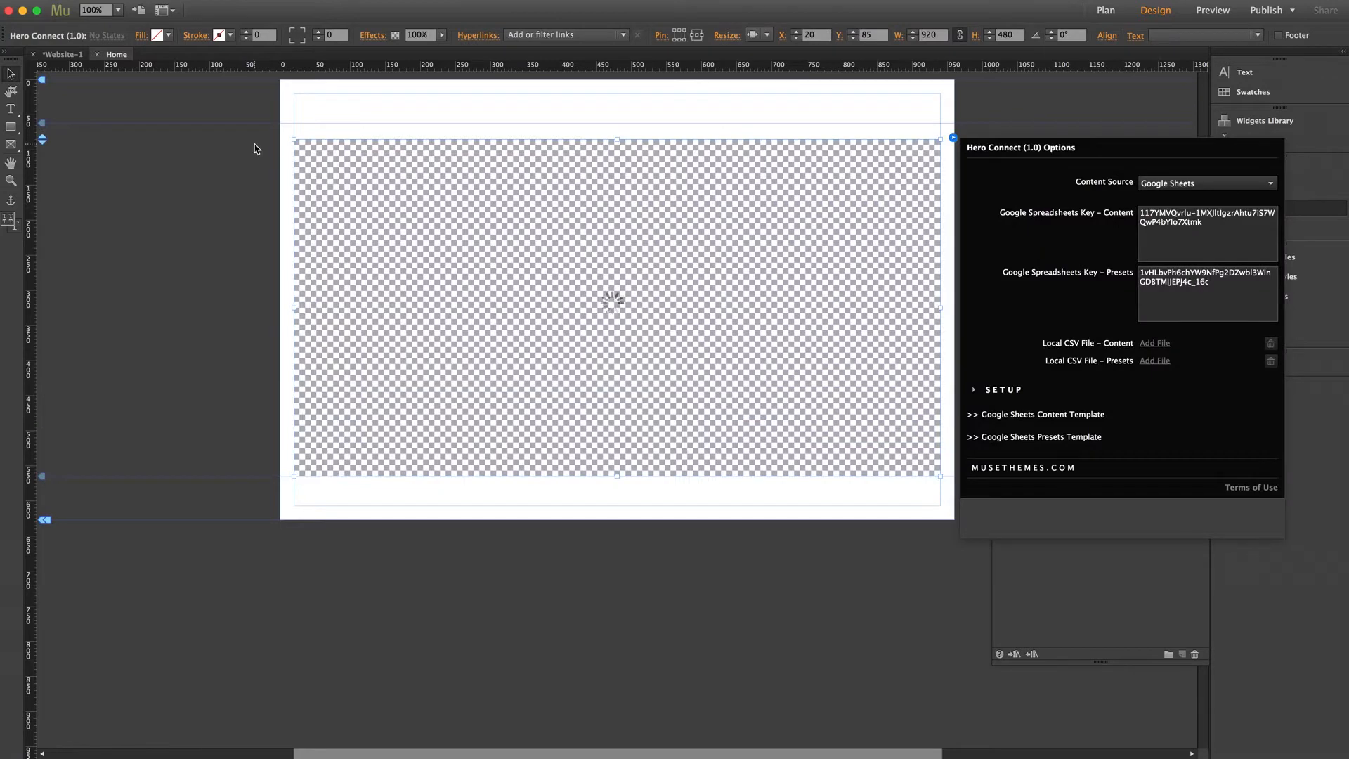
{"action": "left_click", "coordinate": [254, 145]}
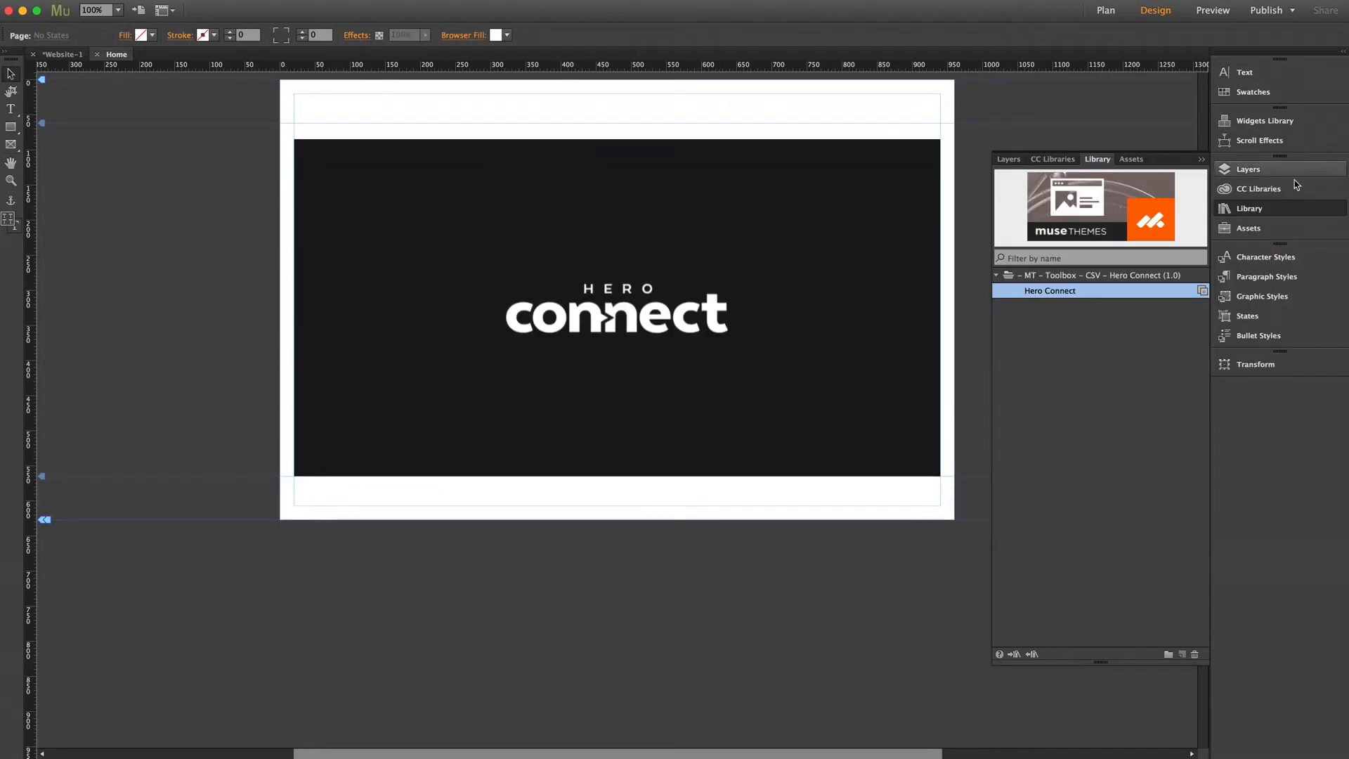
{"action": "left_click", "coordinate": [1258, 211]}
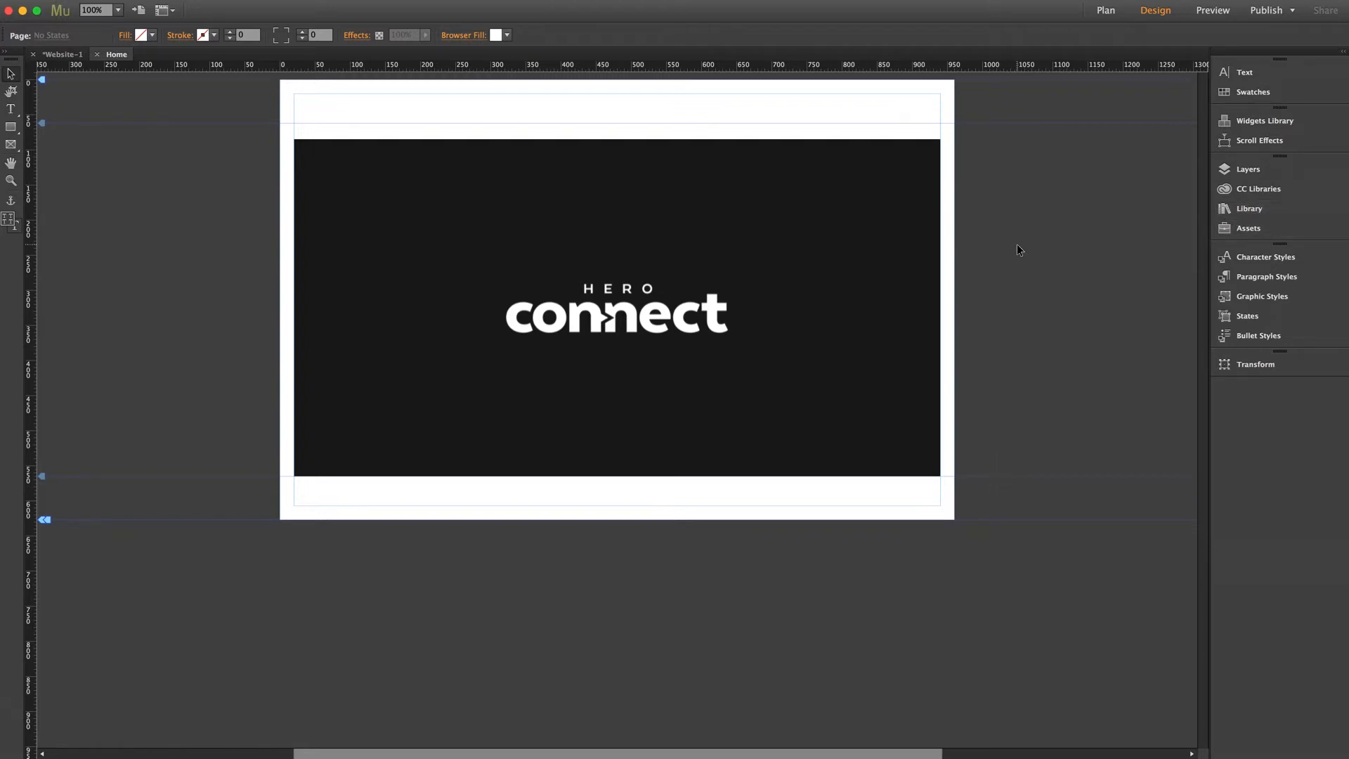
{"action": "left_click", "coordinate": [925, 221]}
{"action": "left_click", "coordinate": [952, 139]}
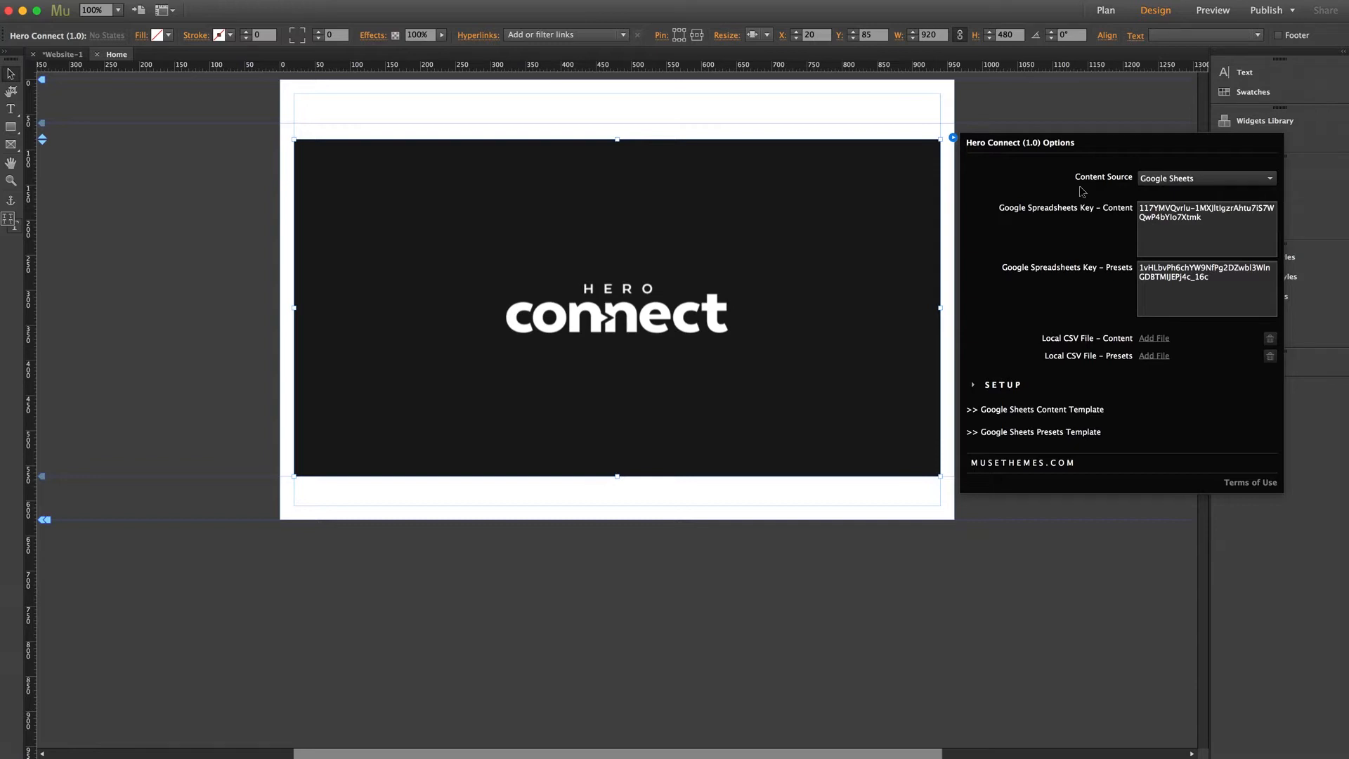
- Leave Content Source on Google Sheets, close the options, and reselect the widget
{"action": "left_click", "coordinate": [1142, 181]}
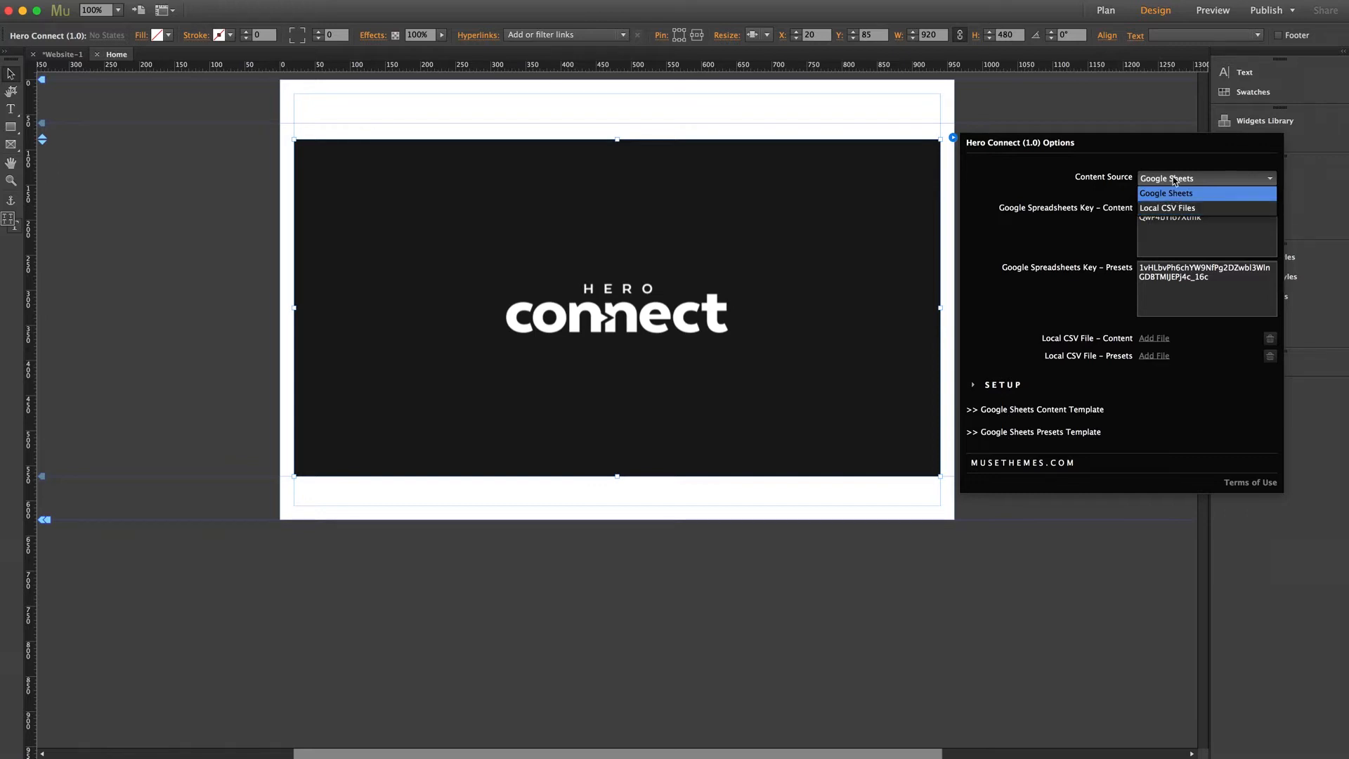
{"action": "left_click", "coordinate": [1174, 180]}
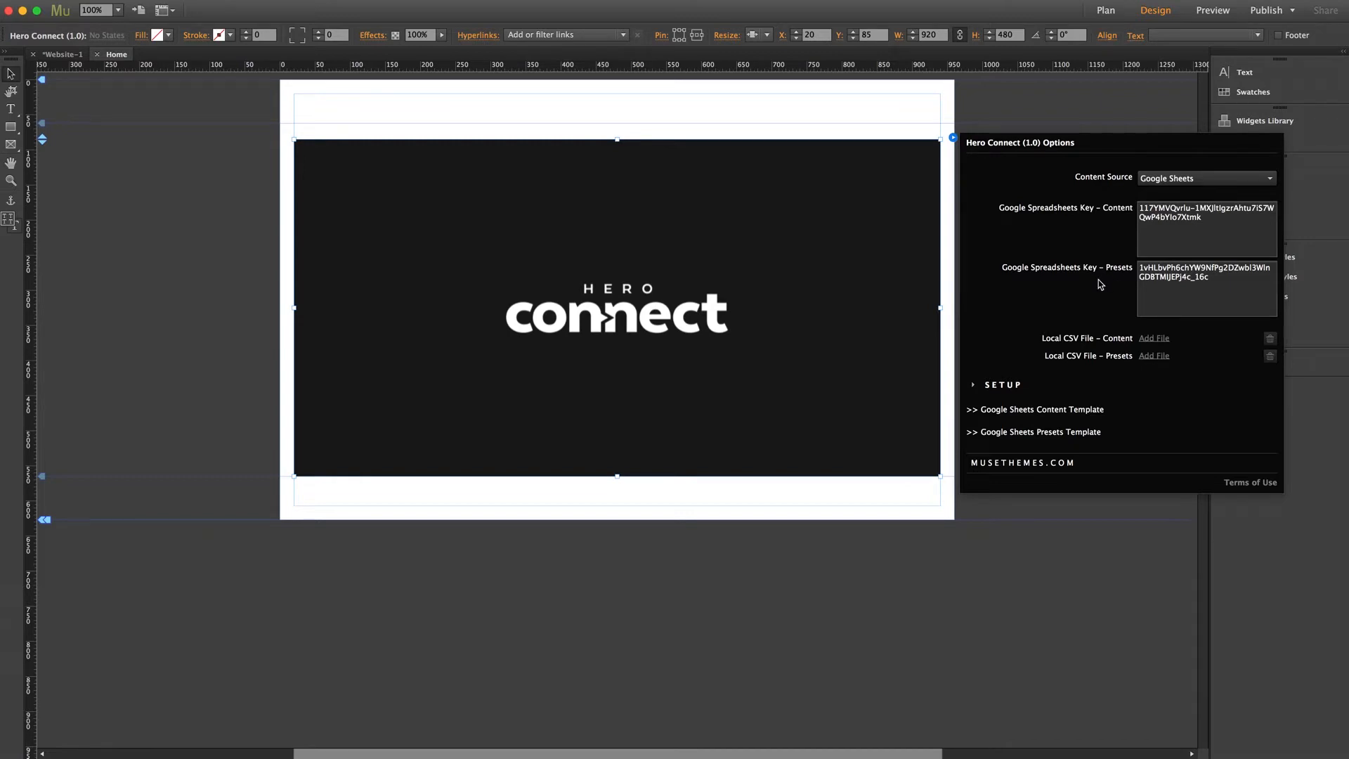
{"action": "left_click", "coordinate": [165, 227]}
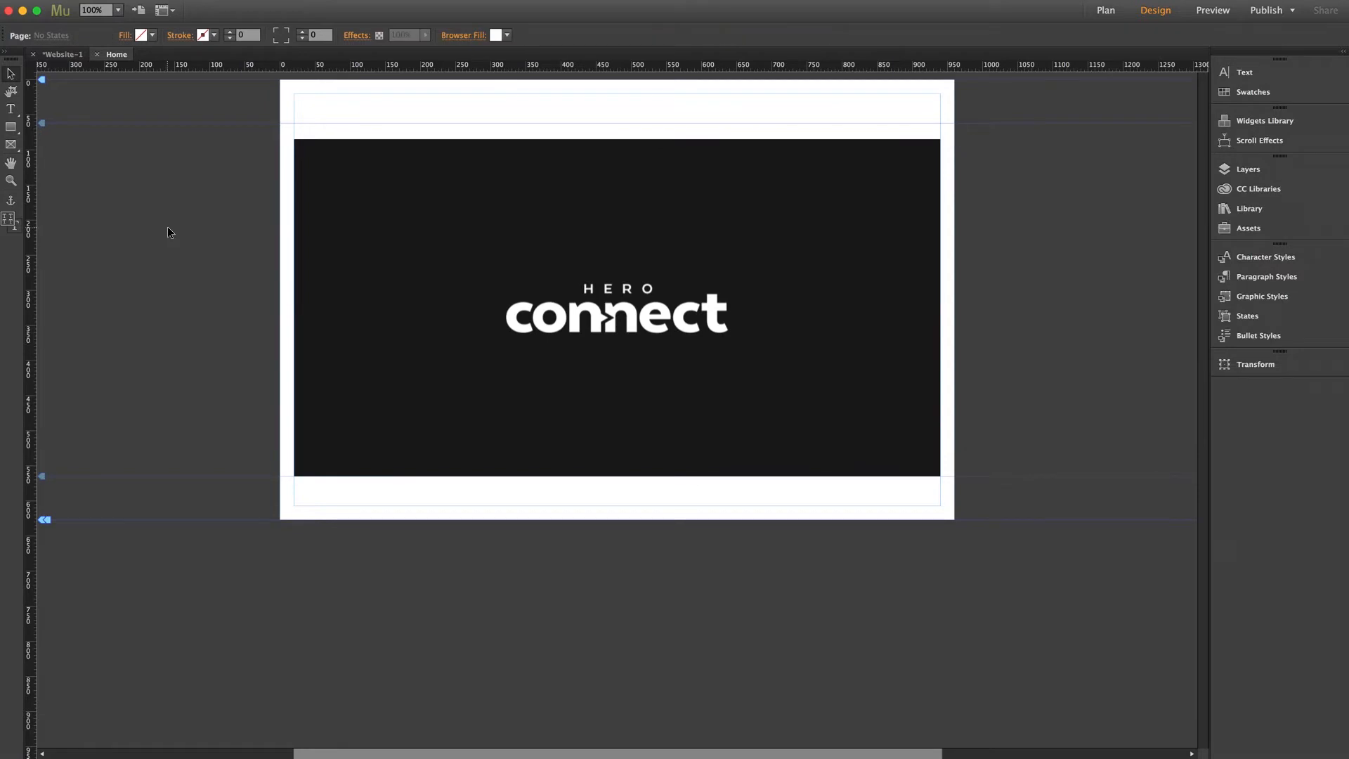
{"action": "left_click", "coordinate": [748, 207]}
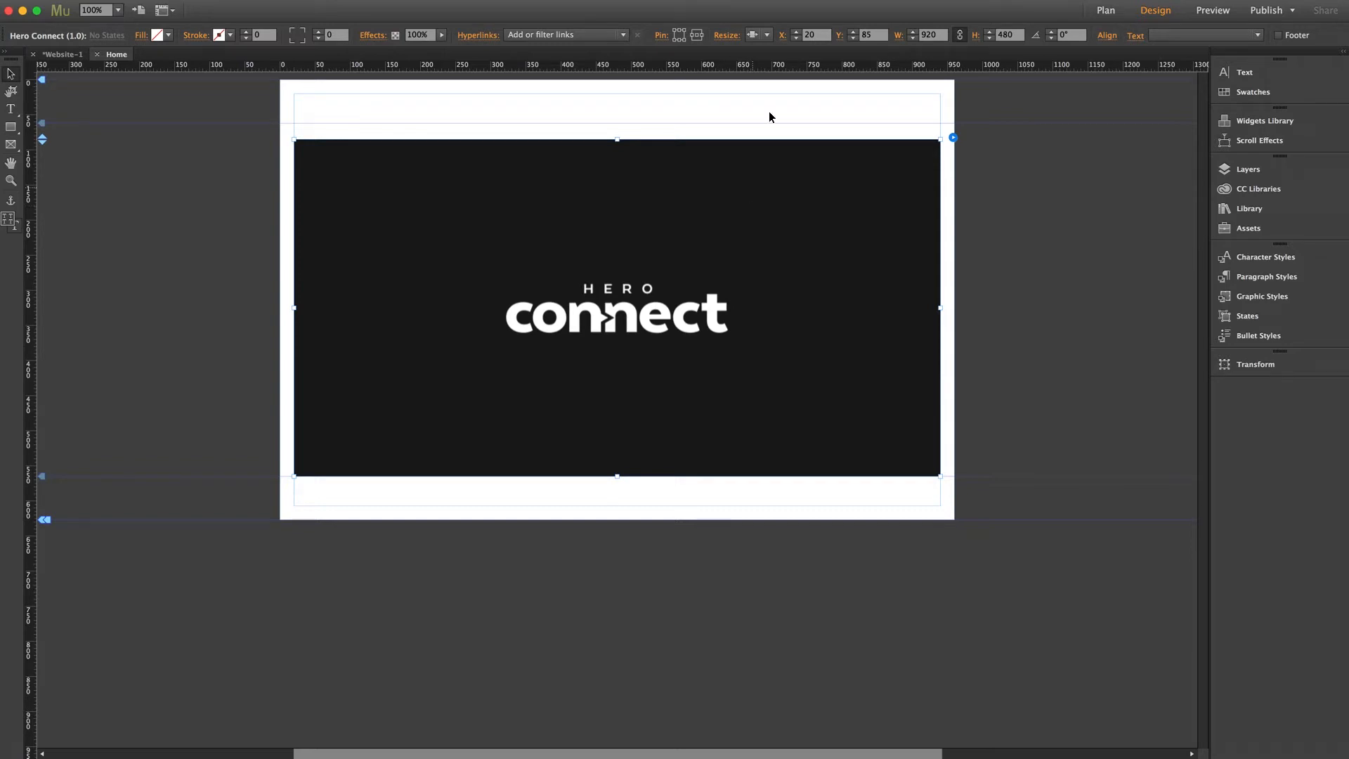
- Stretch the Hero Connect widget to browser width and drag it up to Y 0
{"action": "left_click", "coordinate": [755, 34]}
{"action": "left_click", "coordinate": [766, 98]}
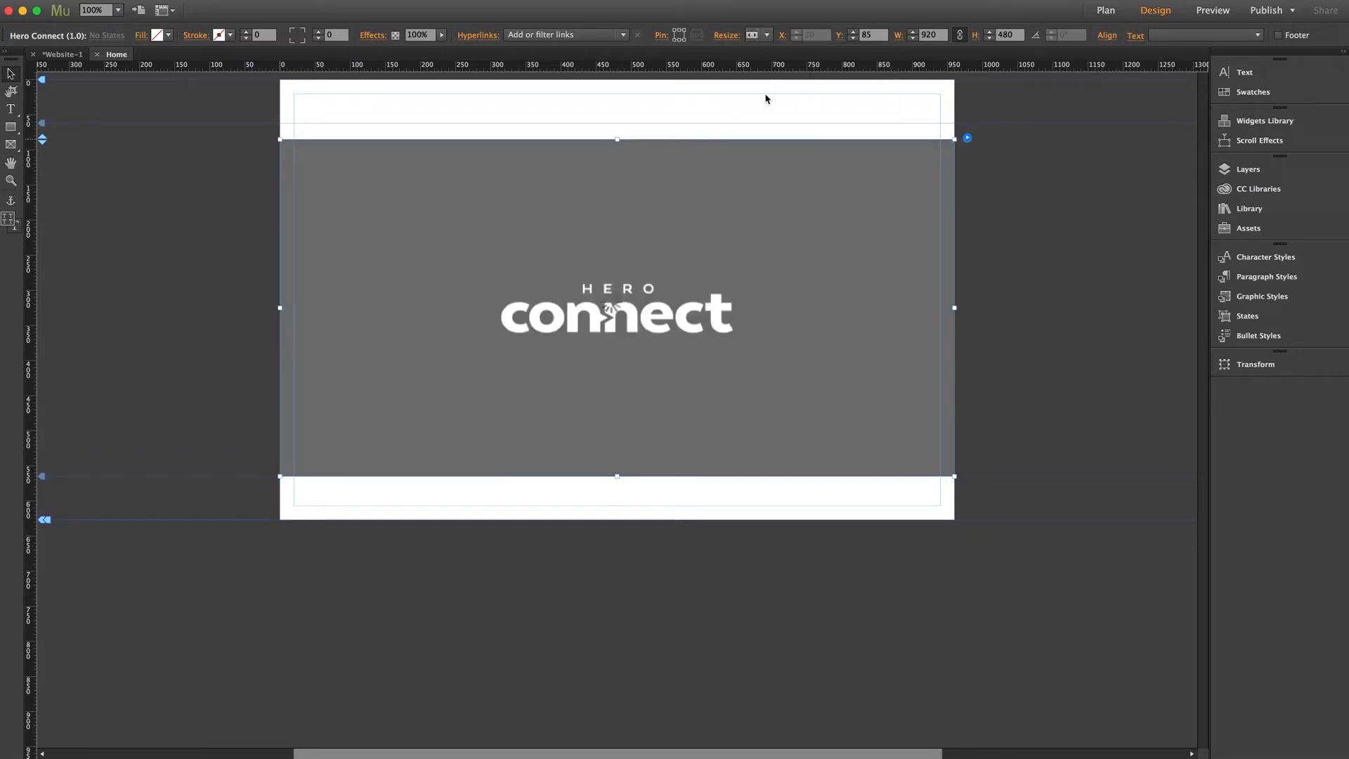
{"action": "left_click", "coordinate": [1082, 234]}
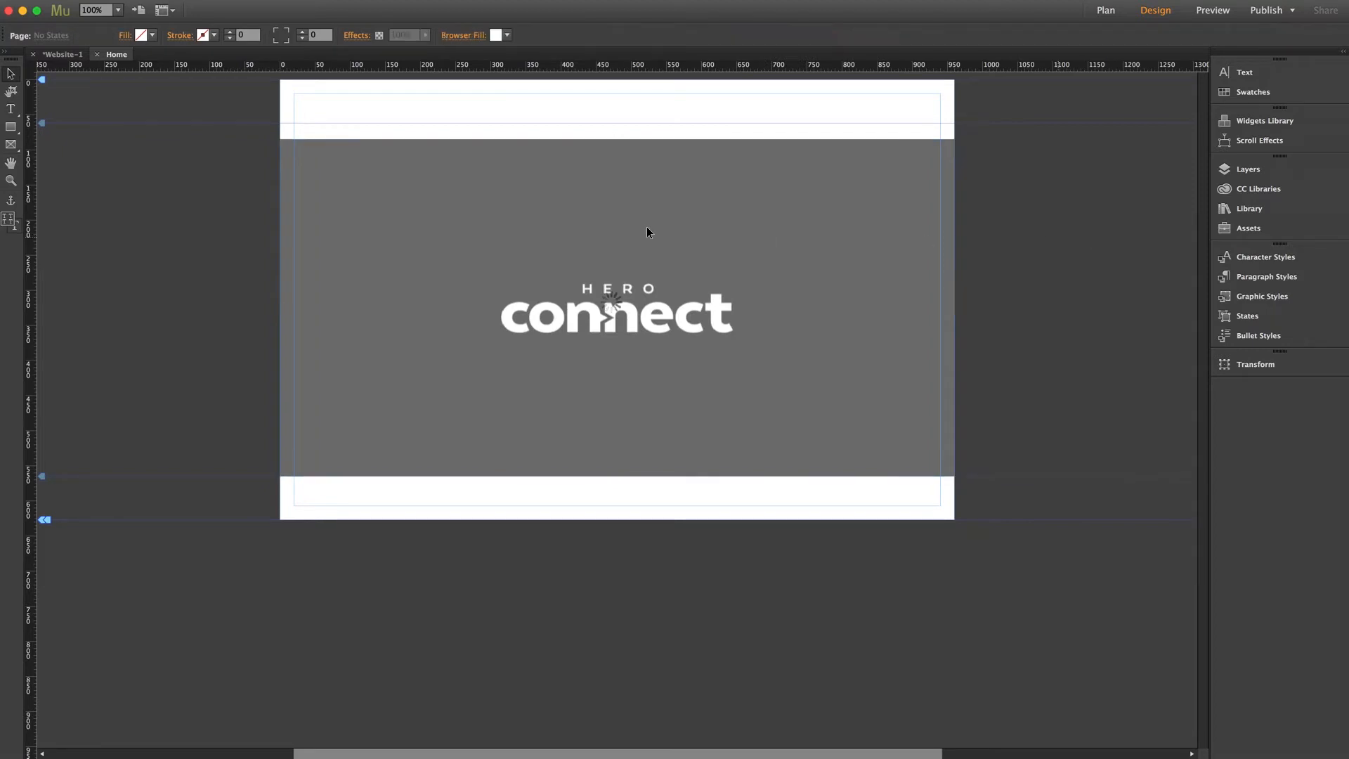
{"action": "left_click", "coordinate": [630, 185]}
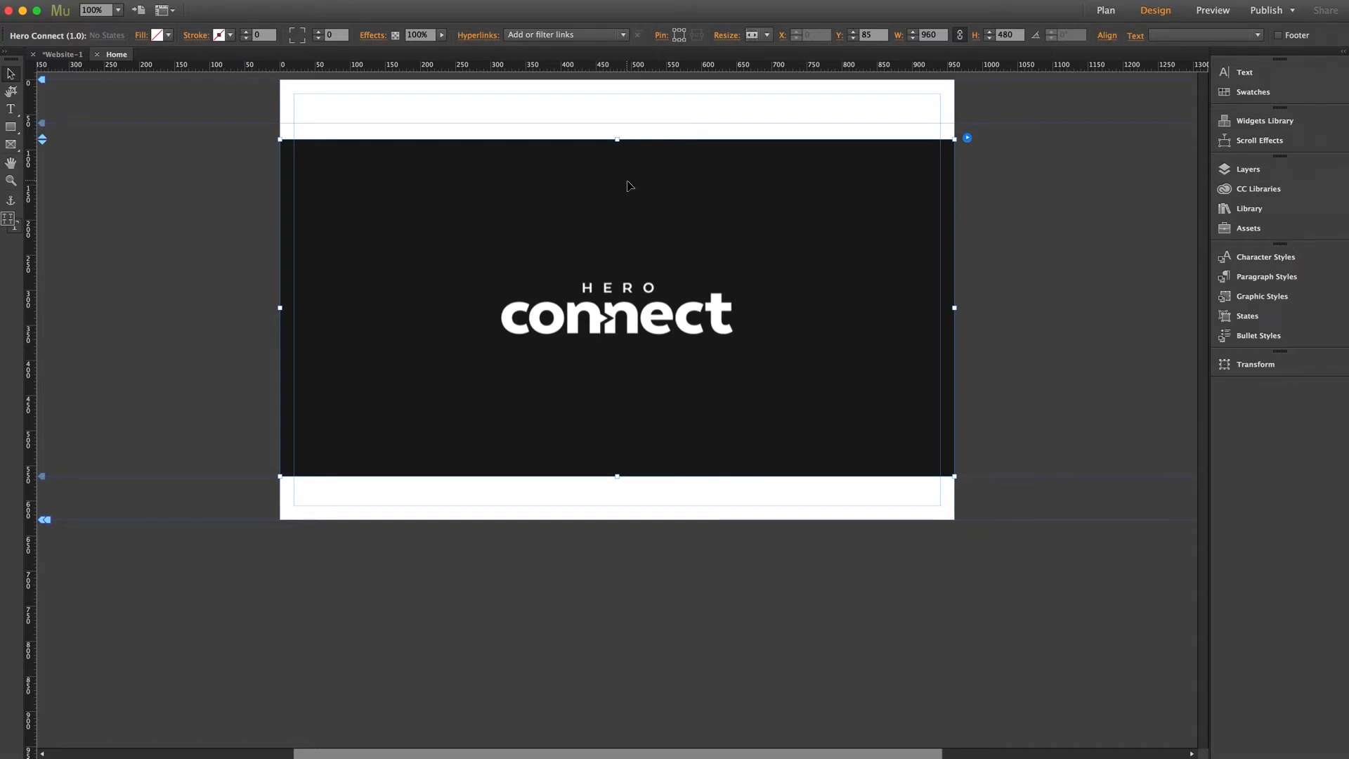
{"action": "left_click_drag", "start_coordinate": [629, 229], "coordinate": [629, 175]}
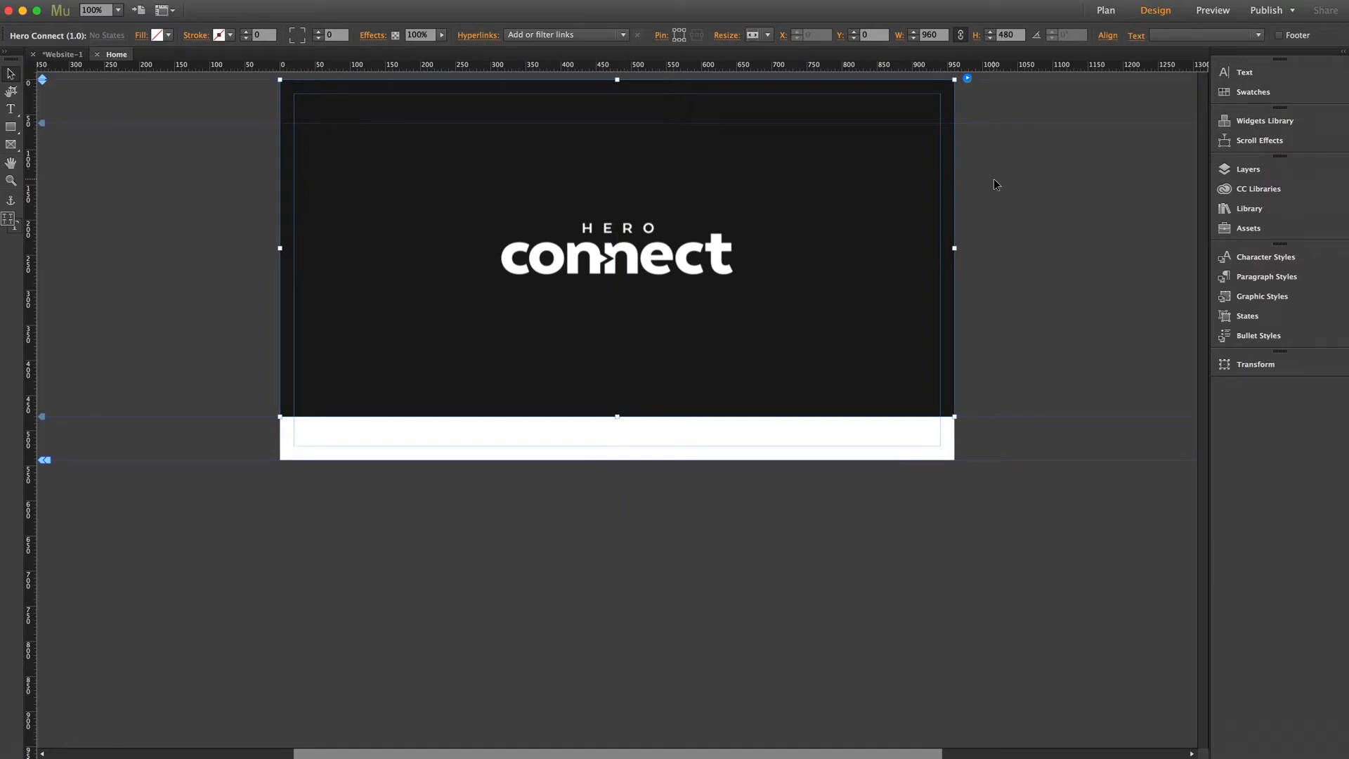
- Set the SETUP Display Mode to Full Page, then reopen the widget's options
{"action": "left_click", "coordinate": [968, 81]}
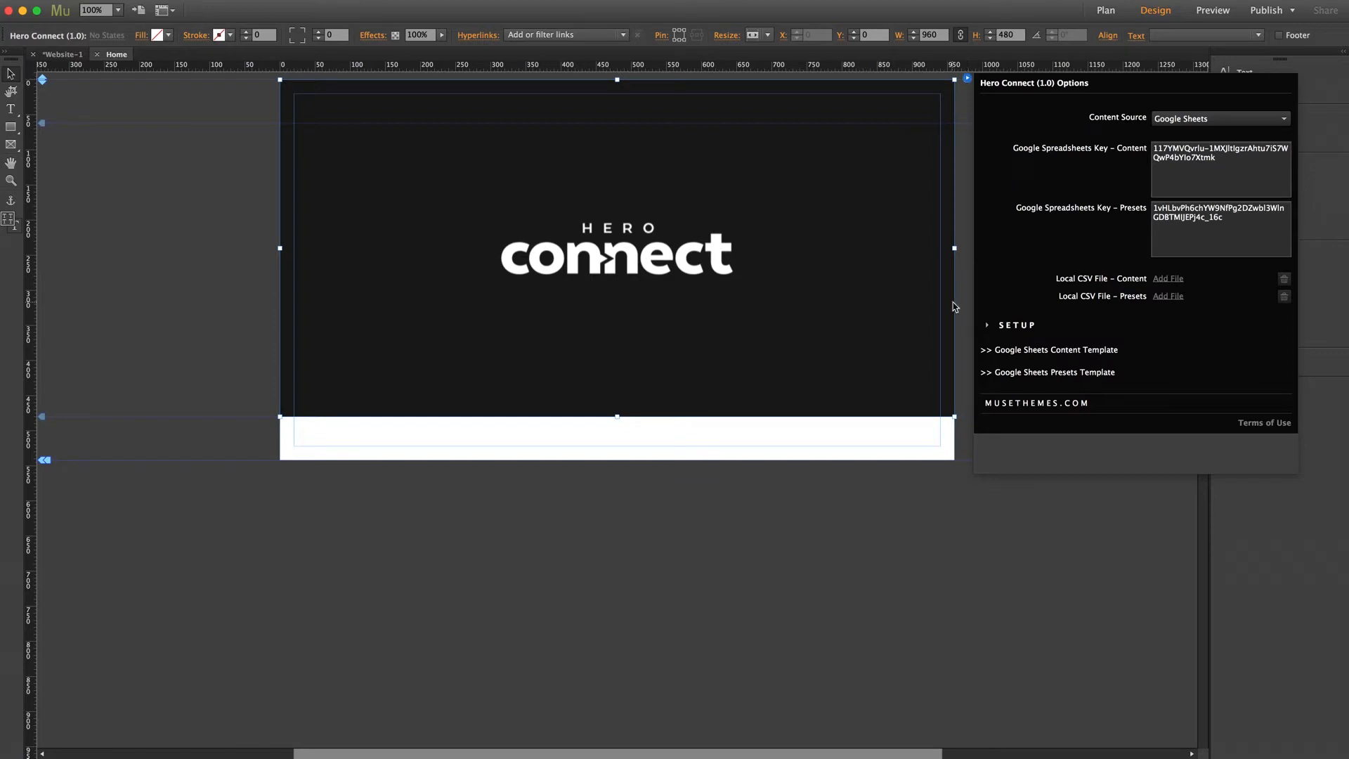
{"action": "left_click", "coordinate": [1018, 327]}
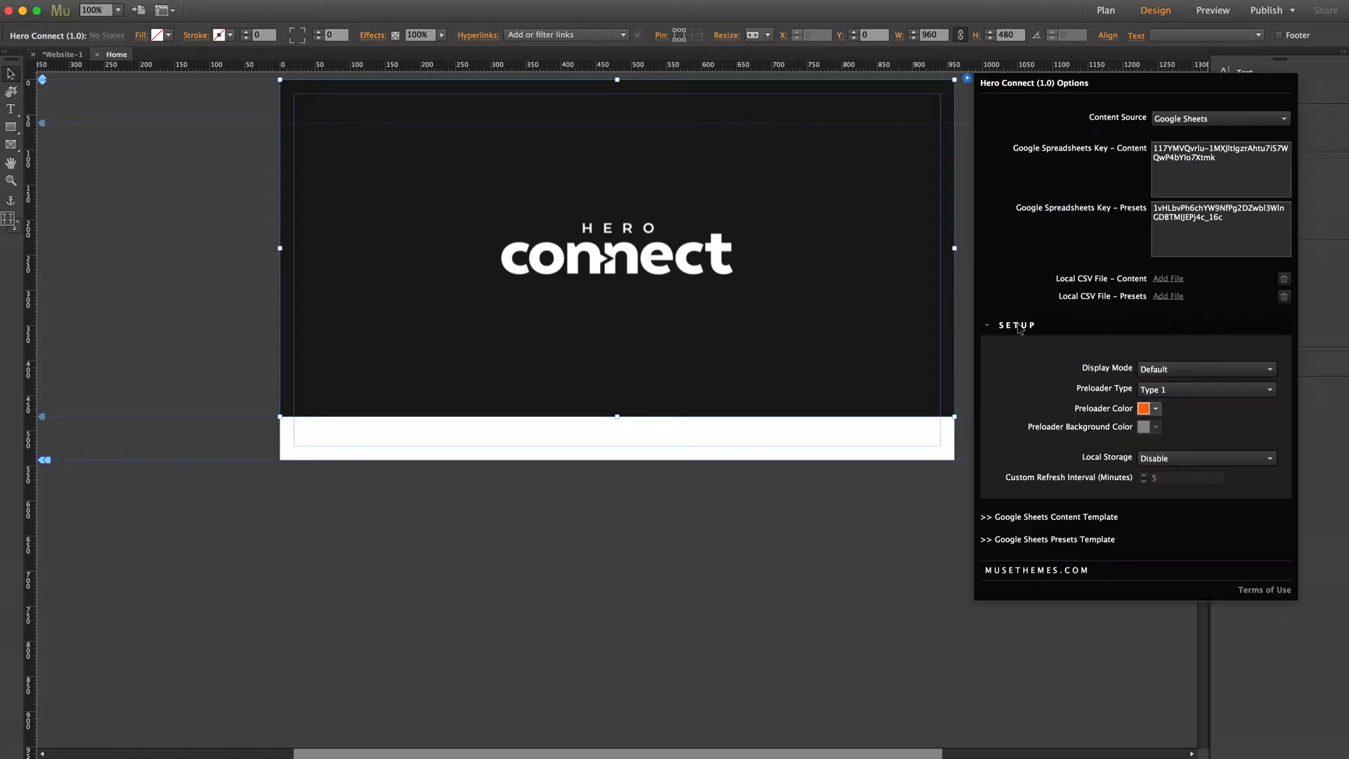
{"action": "left_click", "coordinate": [1178, 368]}
{"action": "left_click", "coordinate": [1162, 399]}
{"action": "left_click", "coordinate": [902, 531]}
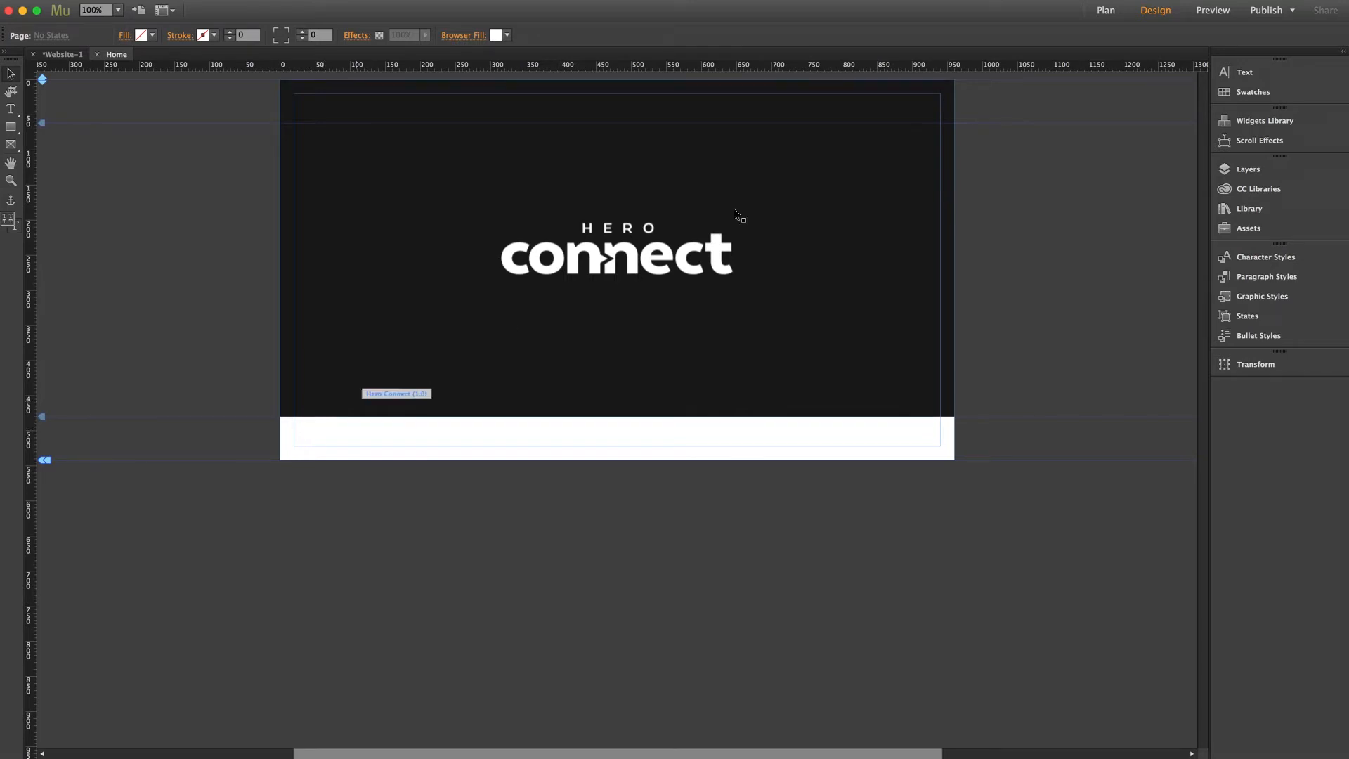
{"action": "left_click", "coordinate": [849, 173]}
{"action": "left_click", "coordinate": [966, 80]}
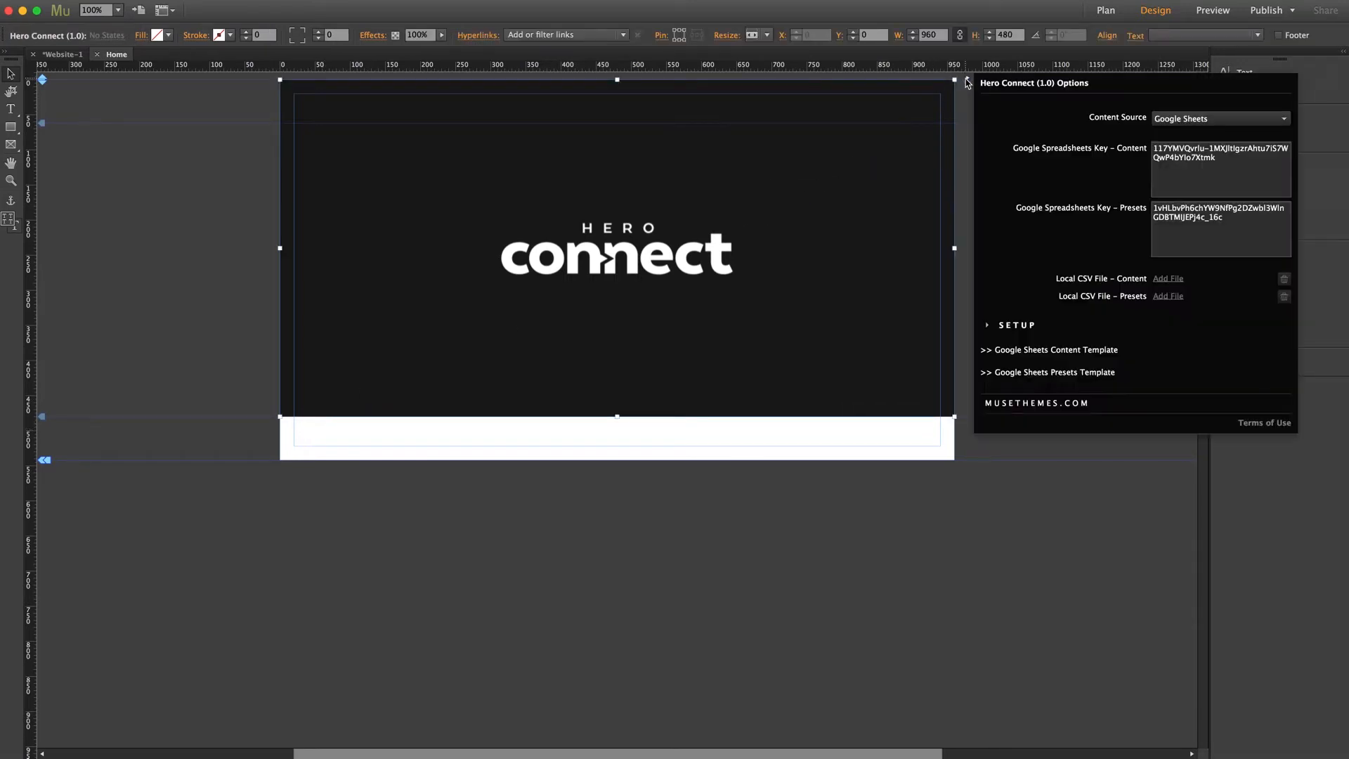
- Open the Google Sheets Content Template and save a copy named 'MuseThemes Content'
{"action": "left_click", "coordinate": [1067, 352]}
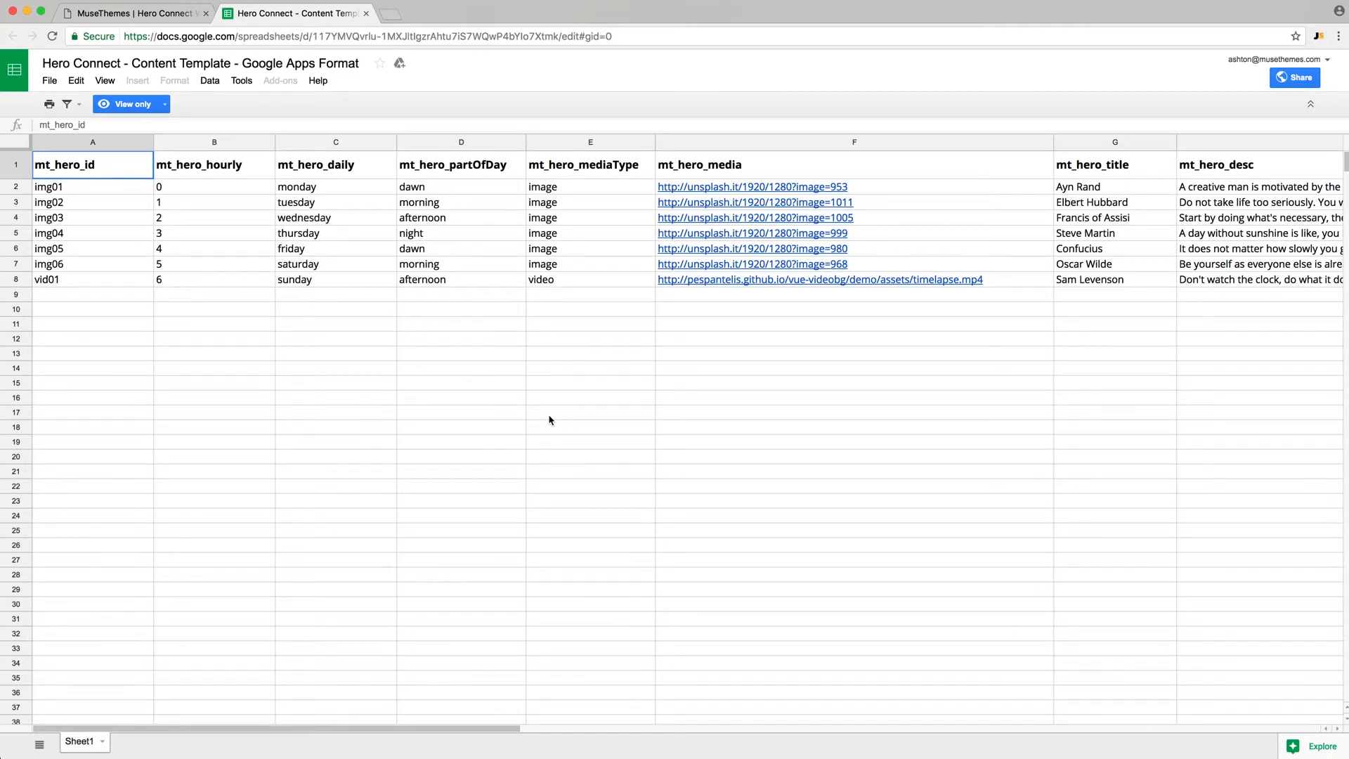
{"action": "left_click", "coordinate": [49, 80]}
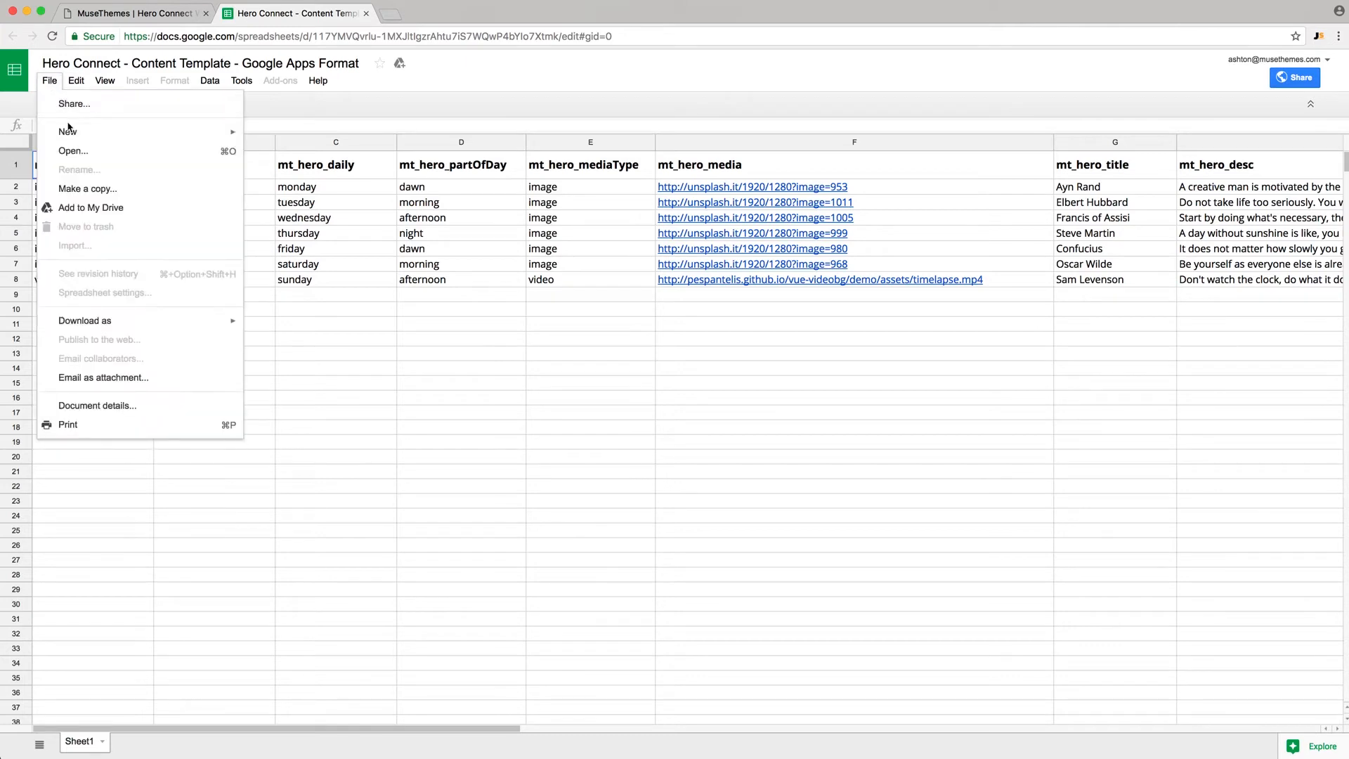
{"action": "left_click", "coordinate": [81, 189]}
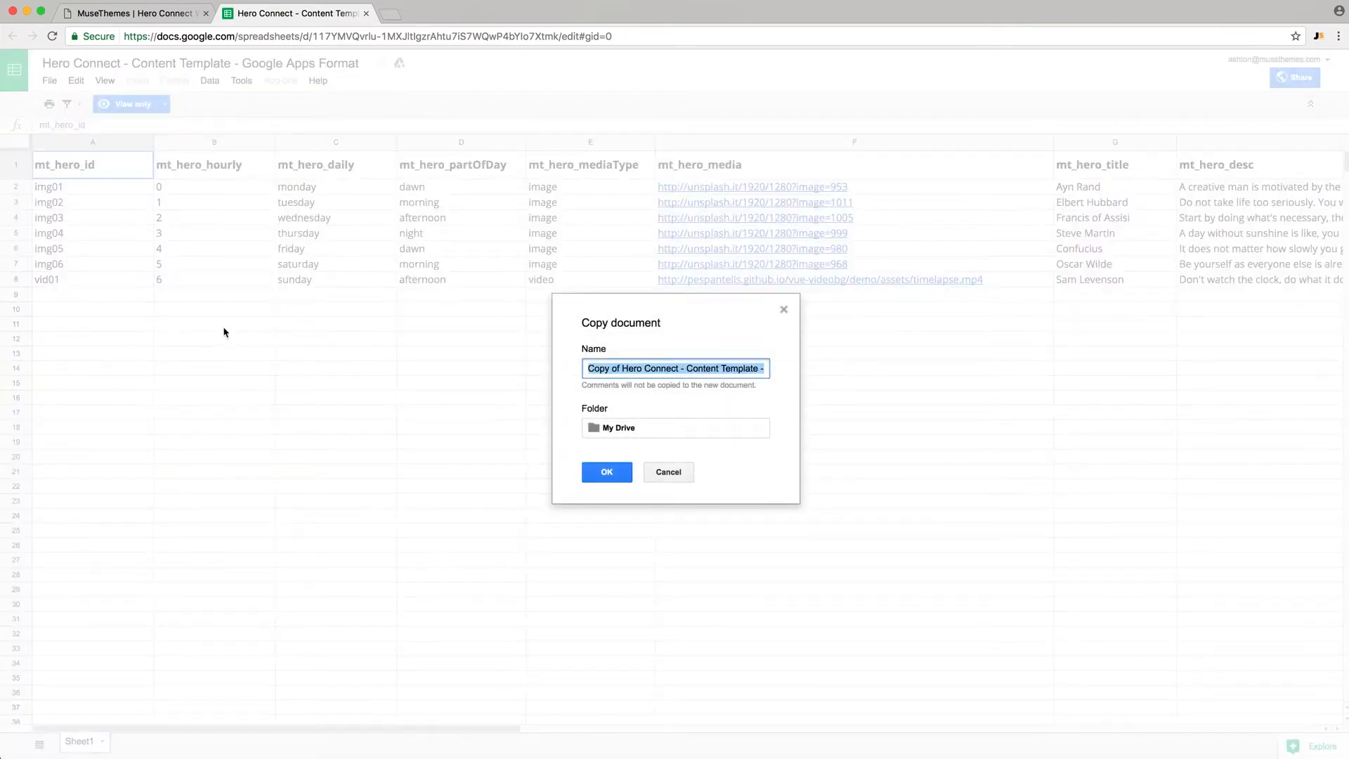
{"action": "type", "text": "MuseThemes"}
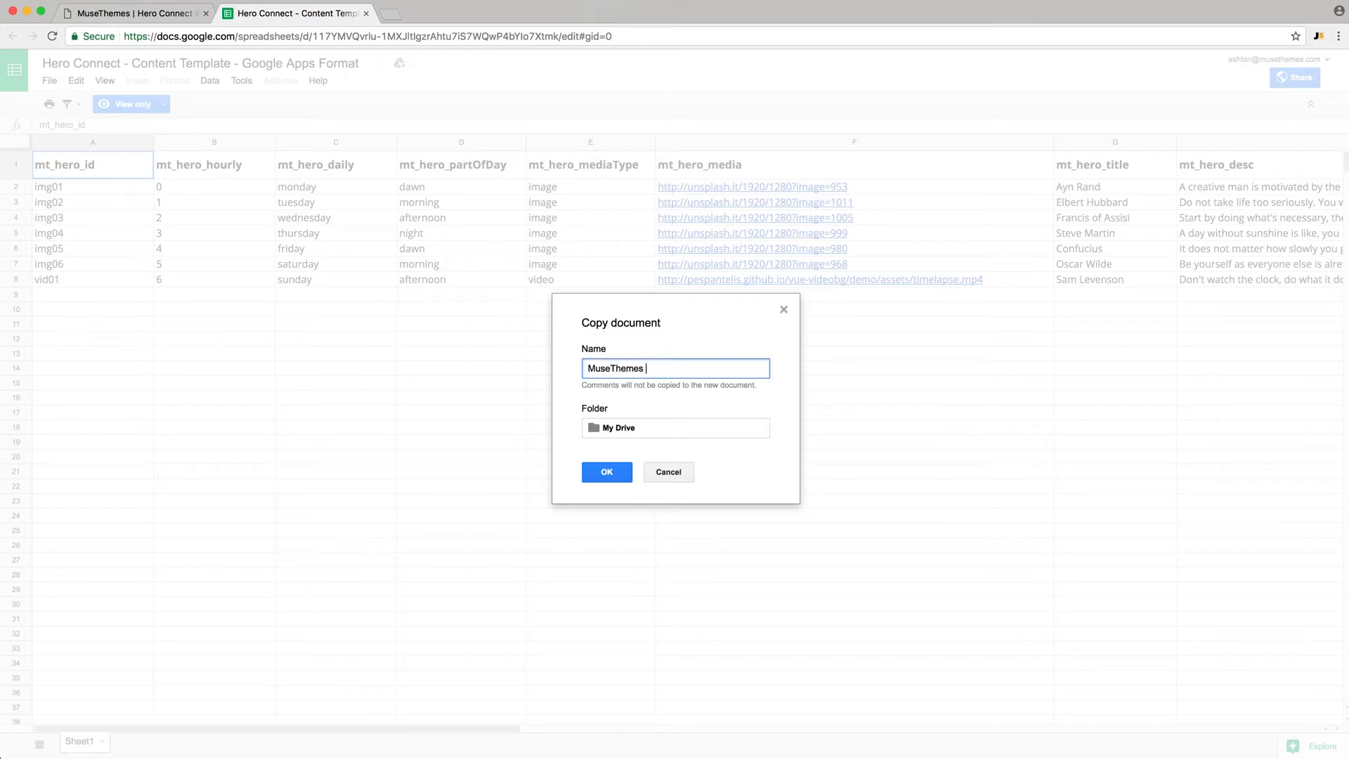
{"action": "type", "text": " Content"}
{"action": "left_click", "coordinate": [608, 473]}
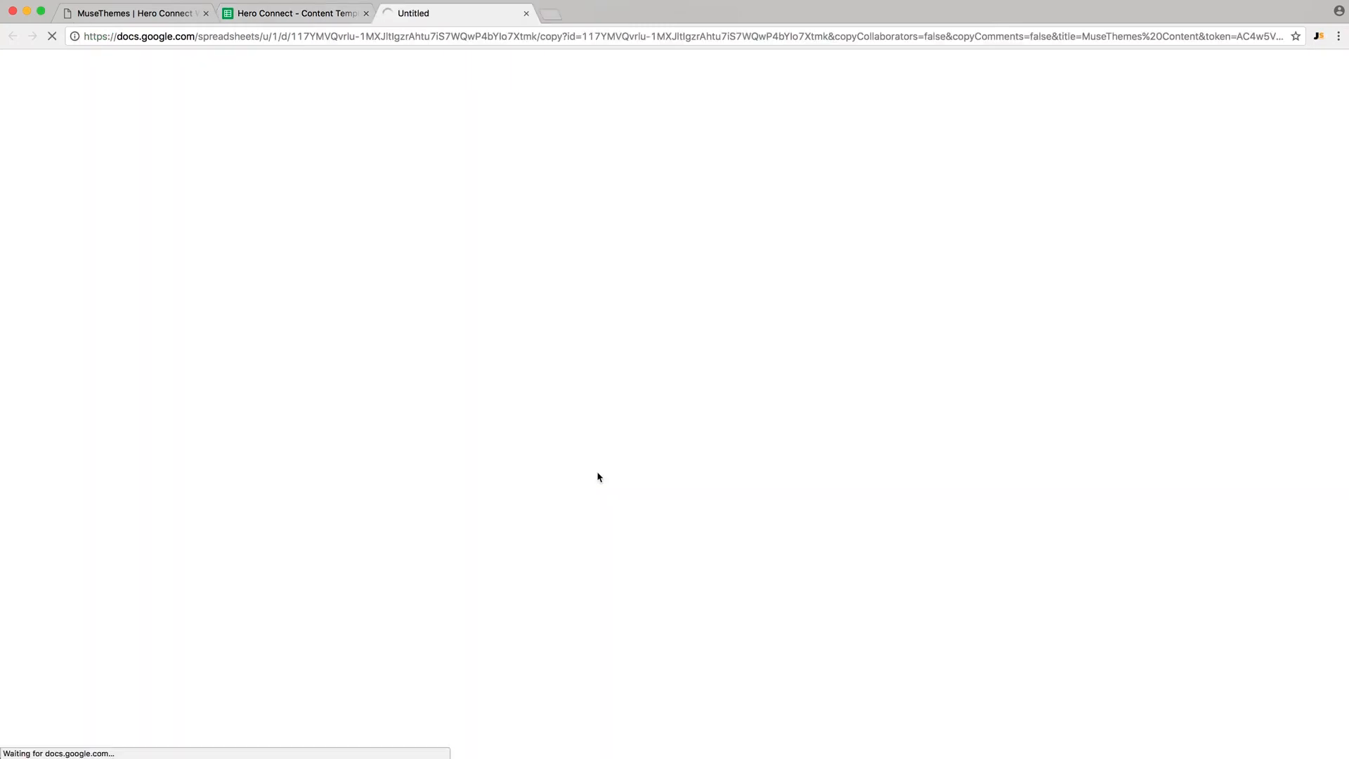
- Close the original template, publish MuseThemes Content to the web as CSV, and select the address
{"action": "left_click", "coordinate": [366, 14]}
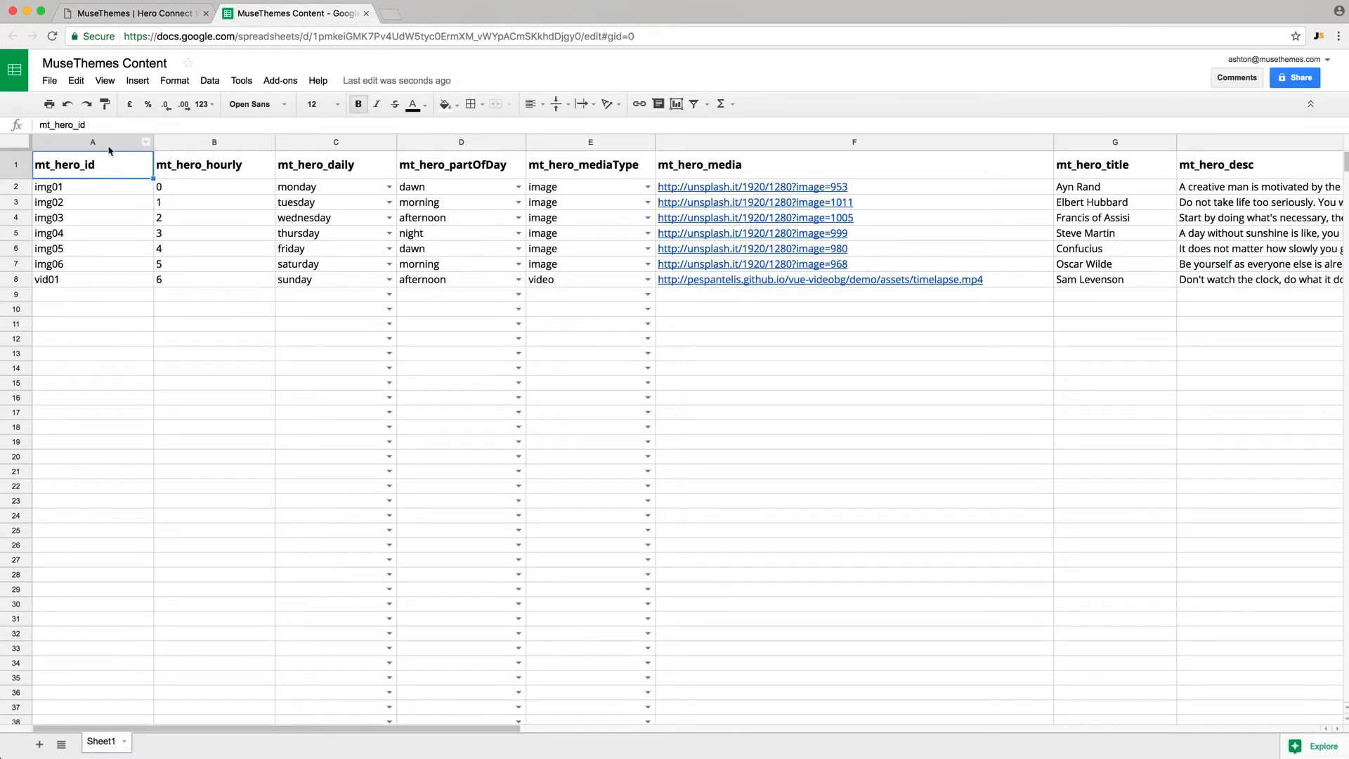
{"action": "left_click", "coordinate": [50, 81]}
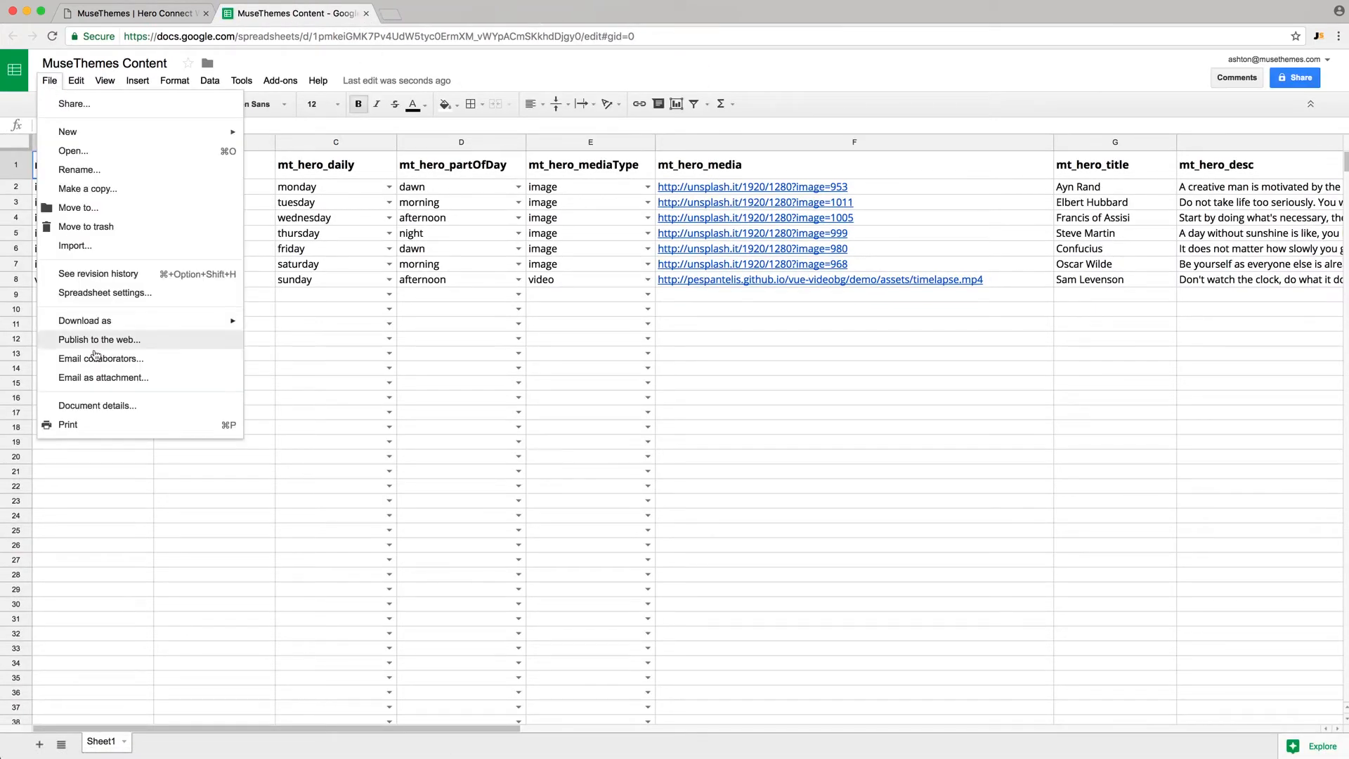
{"action": "left_click", "coordinate": [98, 340]}
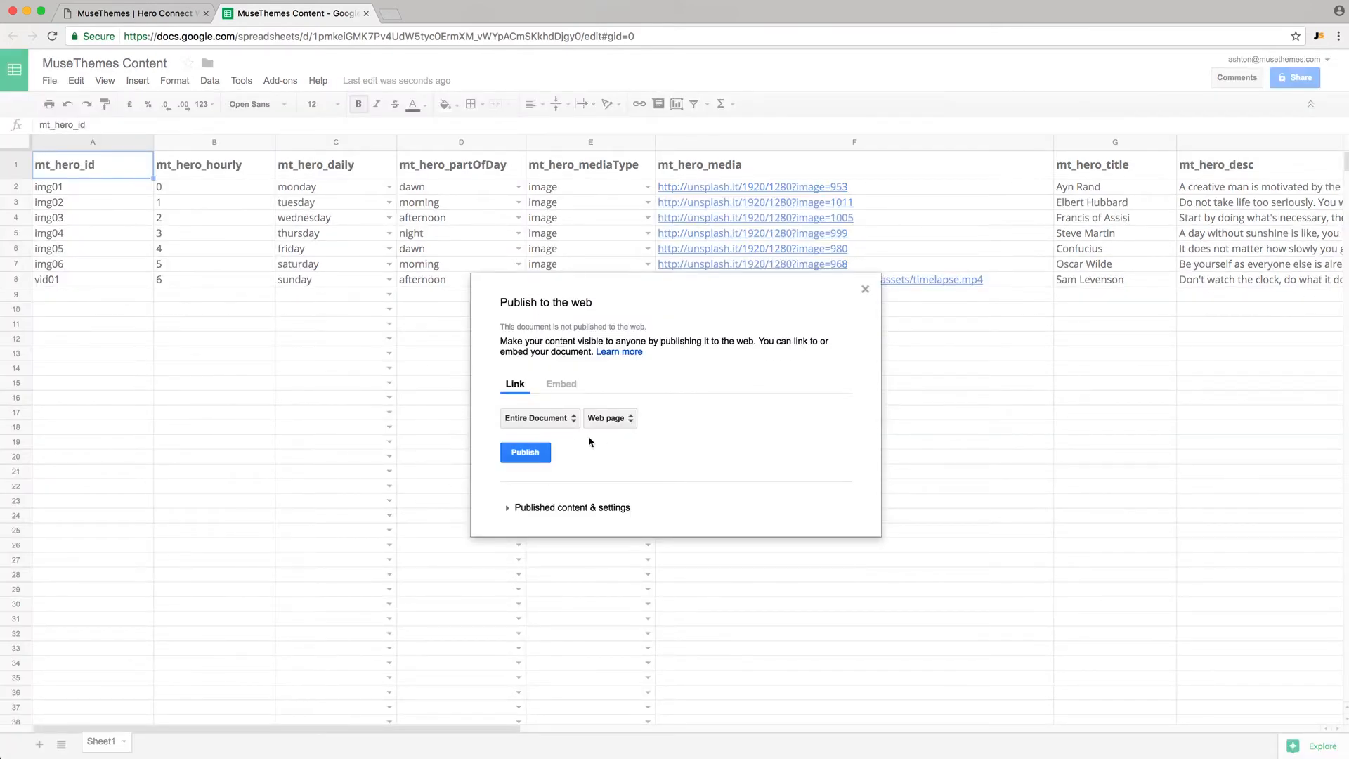
{"action": "left_click", "coordinate": [625, 421]}
{"action": "left_click", "coordinate": [631, 439]}
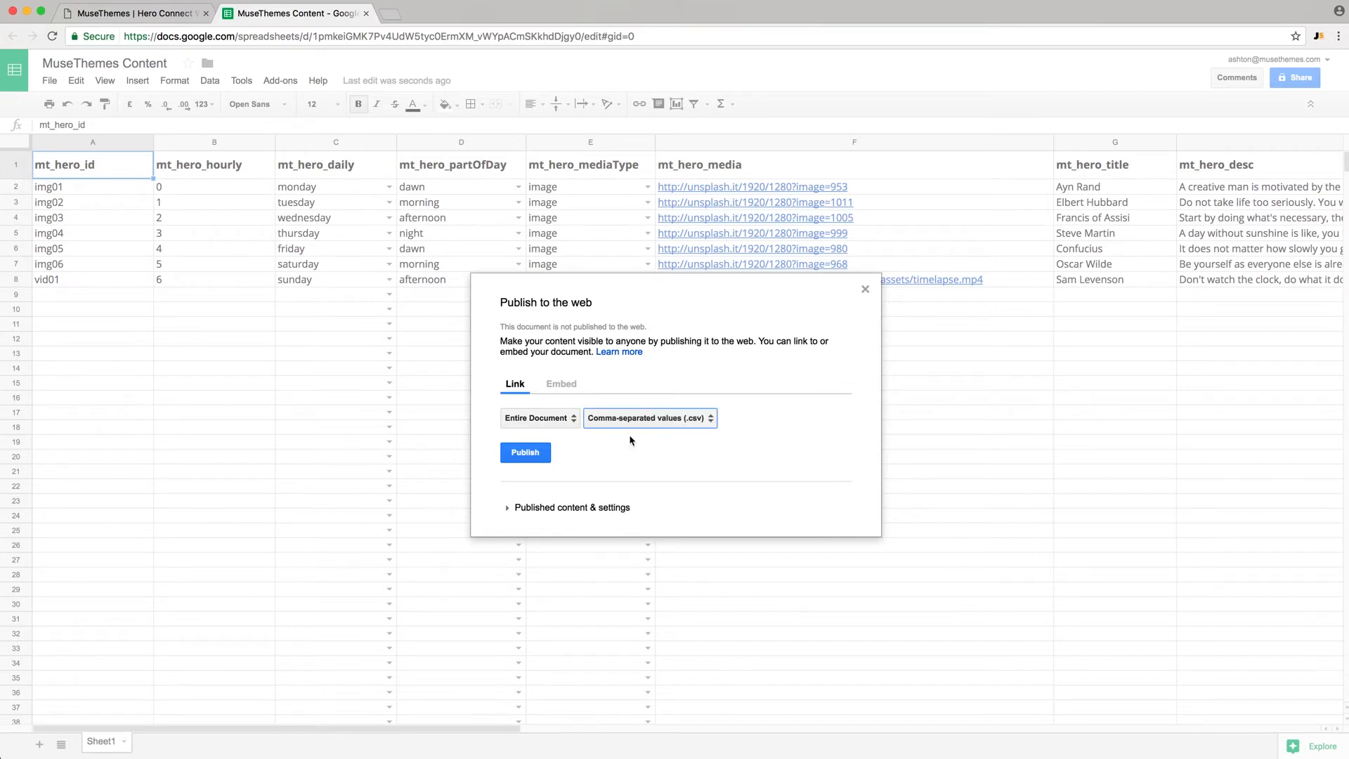
{"action": "left_click", "coordinate": [525, 451]}
{"action": "left_click", "coordinate": [807, 120]}
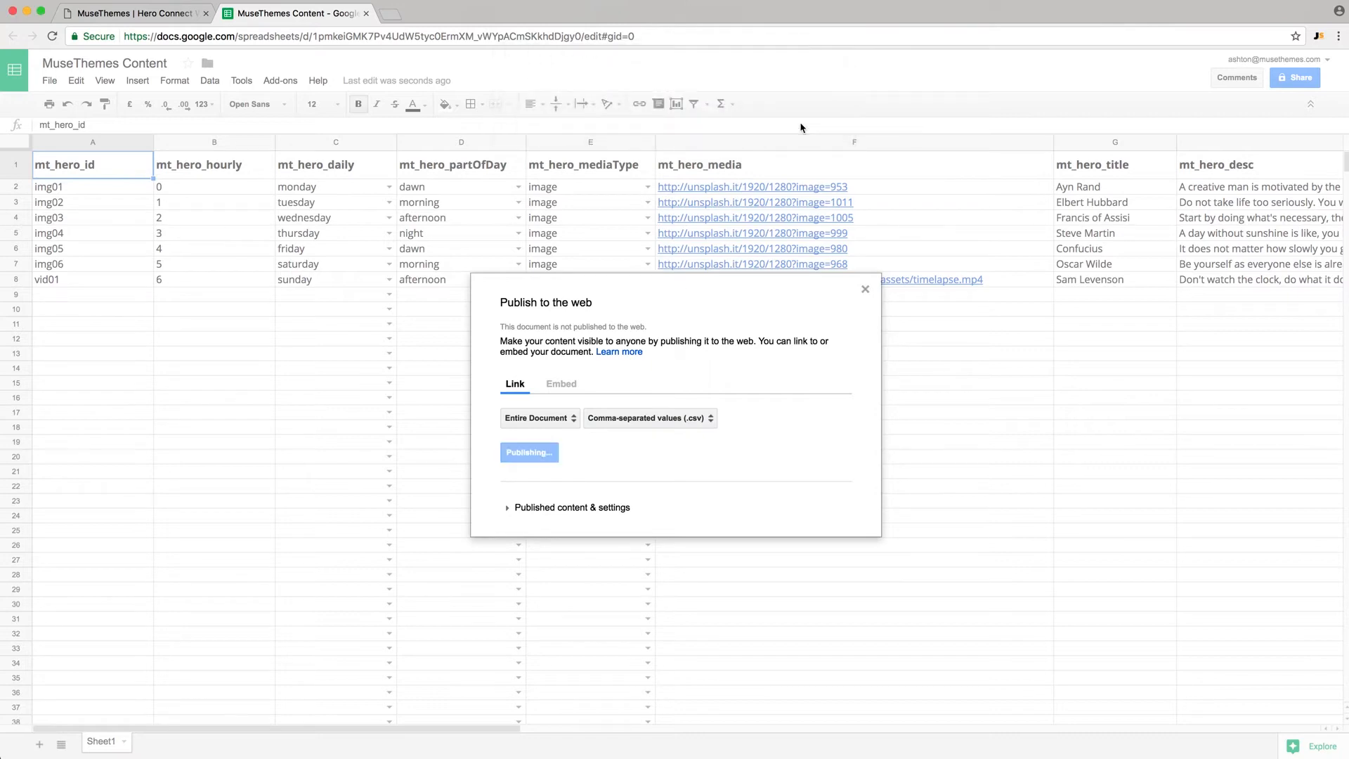
{"action": "left_click", "coordinate": [864, 248]}
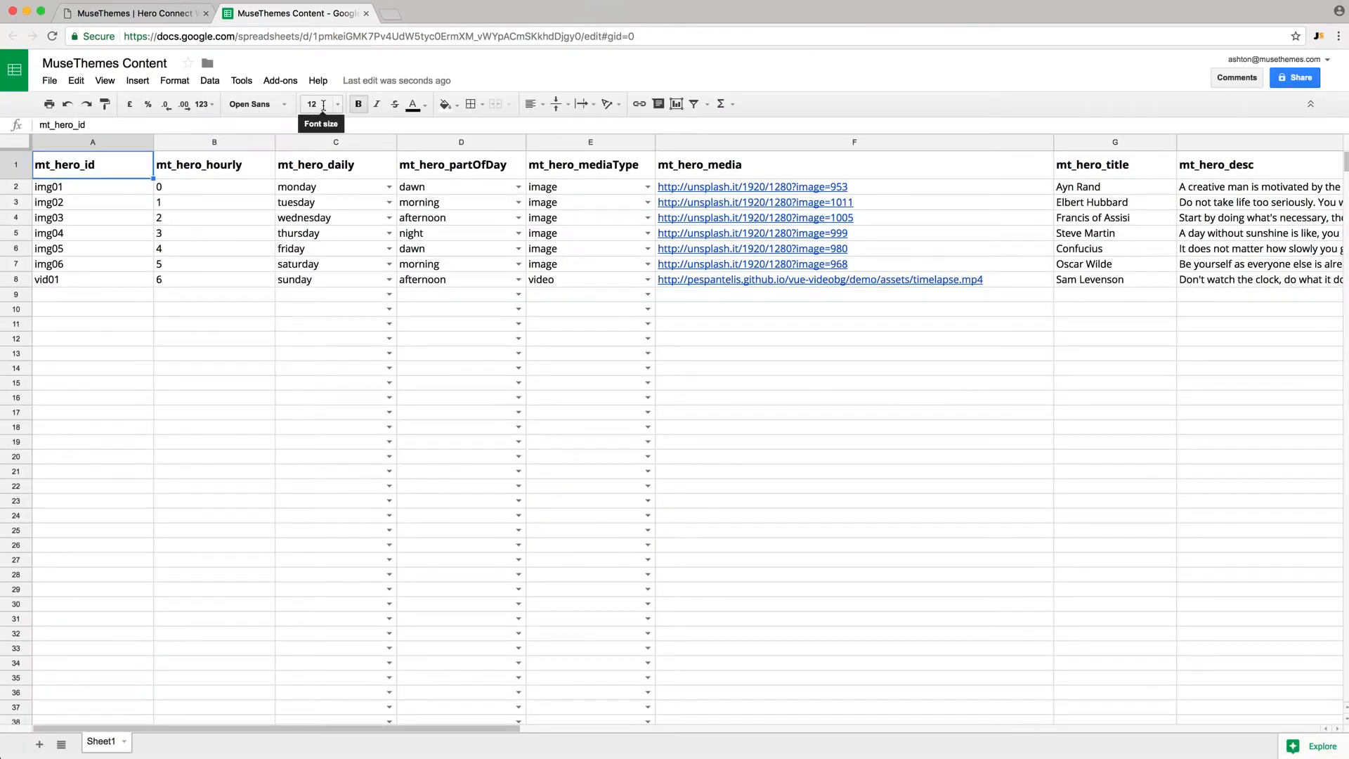
{"action": "left_click", "coordinate": [333, 37]}
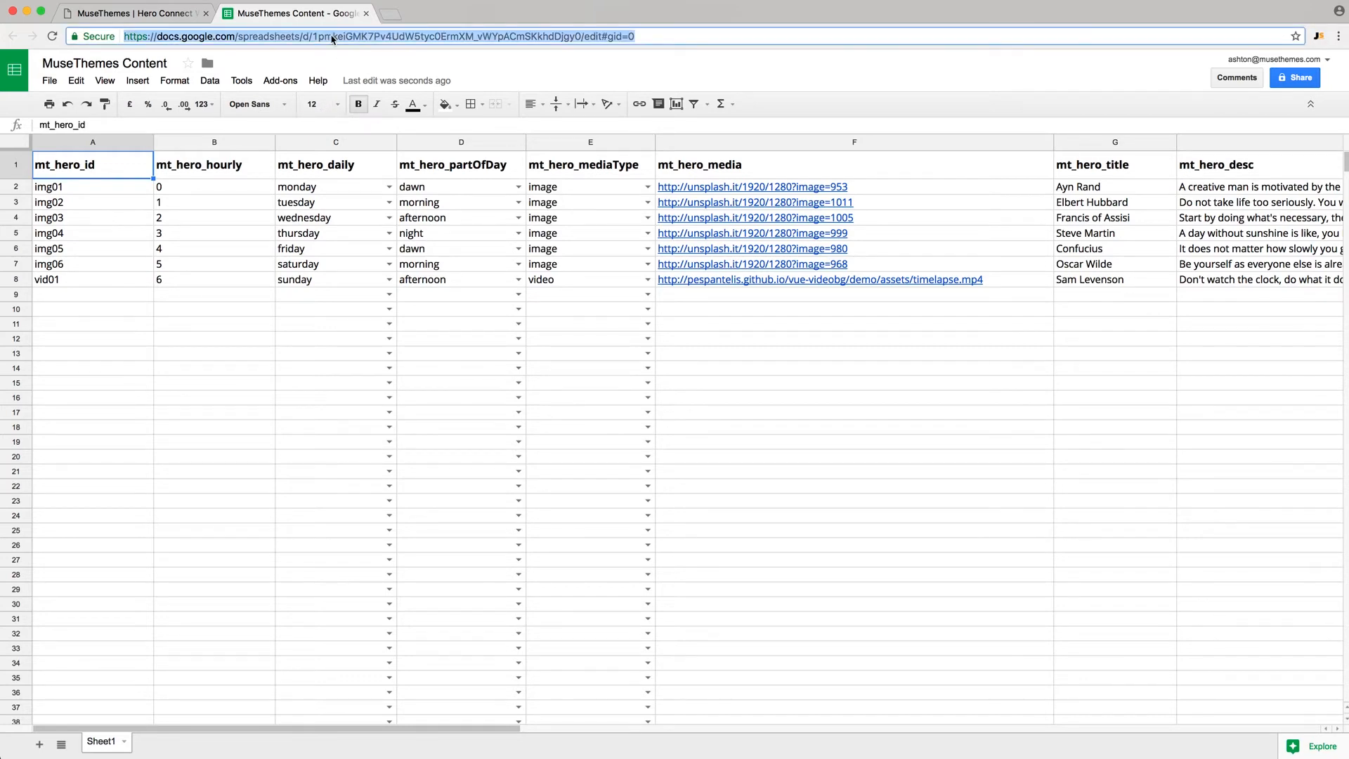
{"action": "left_click", "coordinate": [334, 37]}
- Copy the sheet ID from the address and paste it into the Google Spreadsheets Key – Content field
{"action": "left_click_drag", "start_coordinate": [314, 36], "coordinate": [581, 36]}
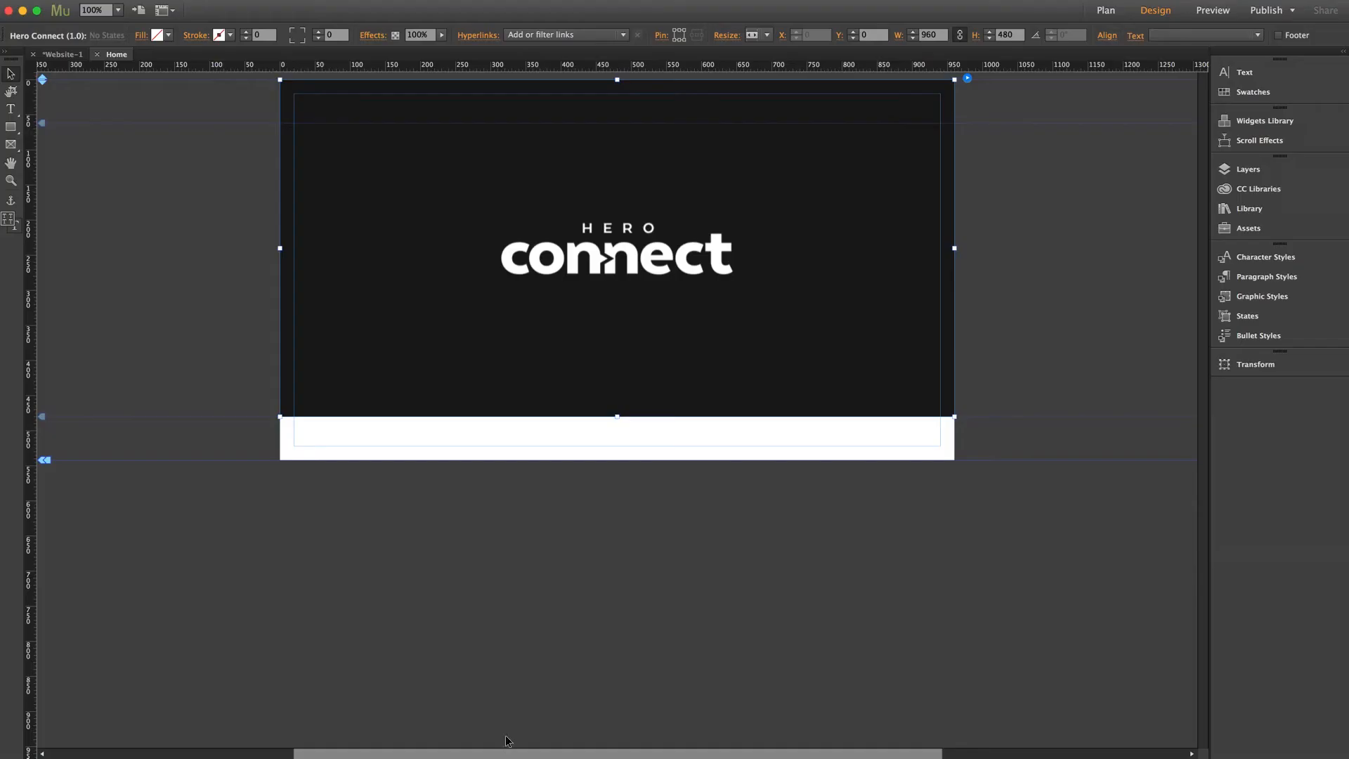
{"action": "left_click", "coordinate": [969, 81]}
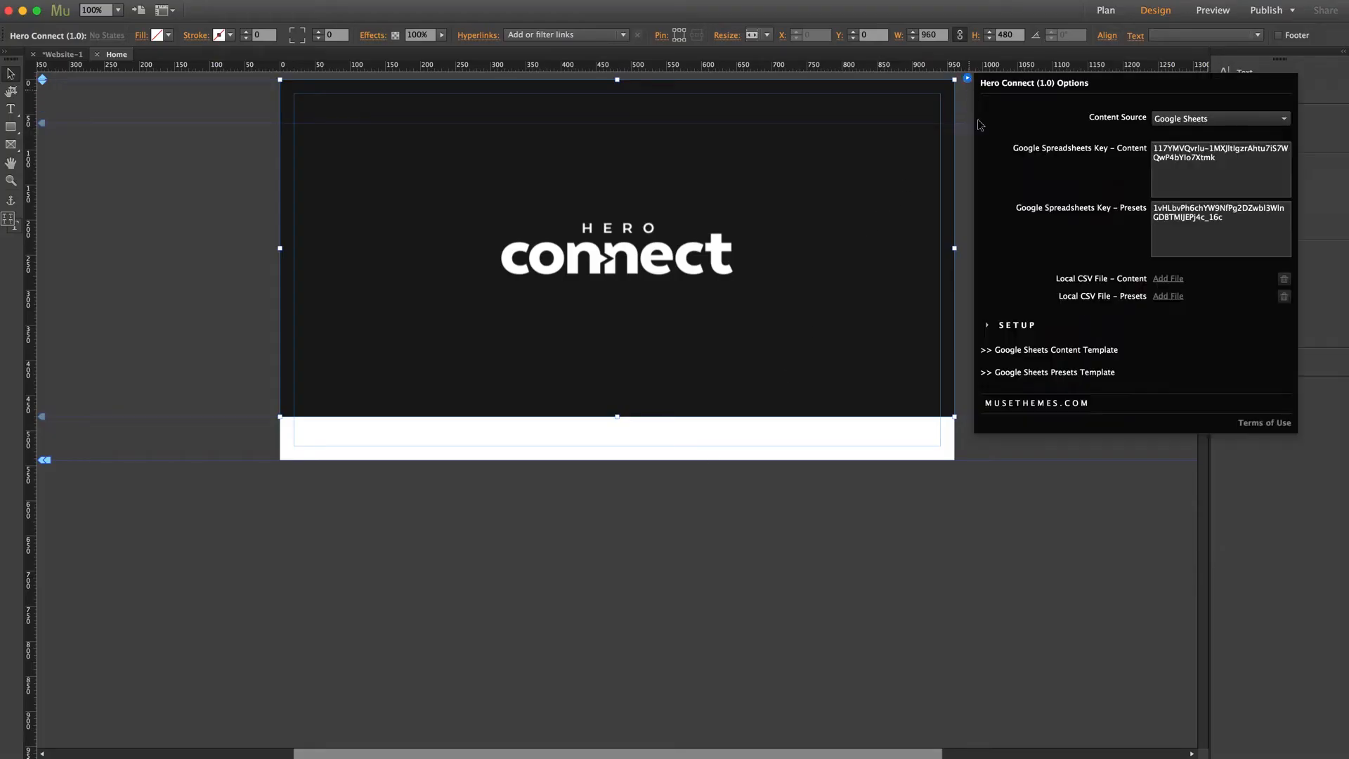
{"action": "left_click_drag", "start_coordinate": [1216, 157], "coordinate": [1143, 149]}
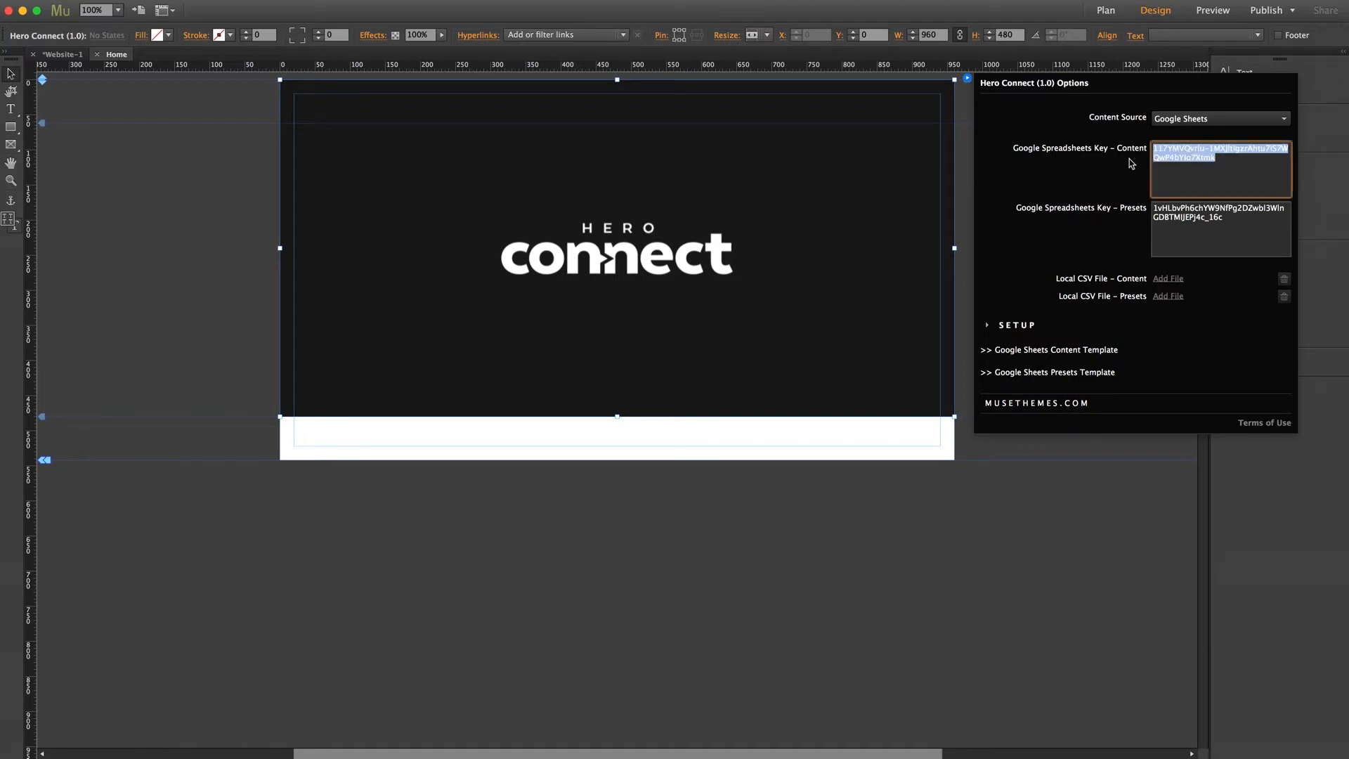
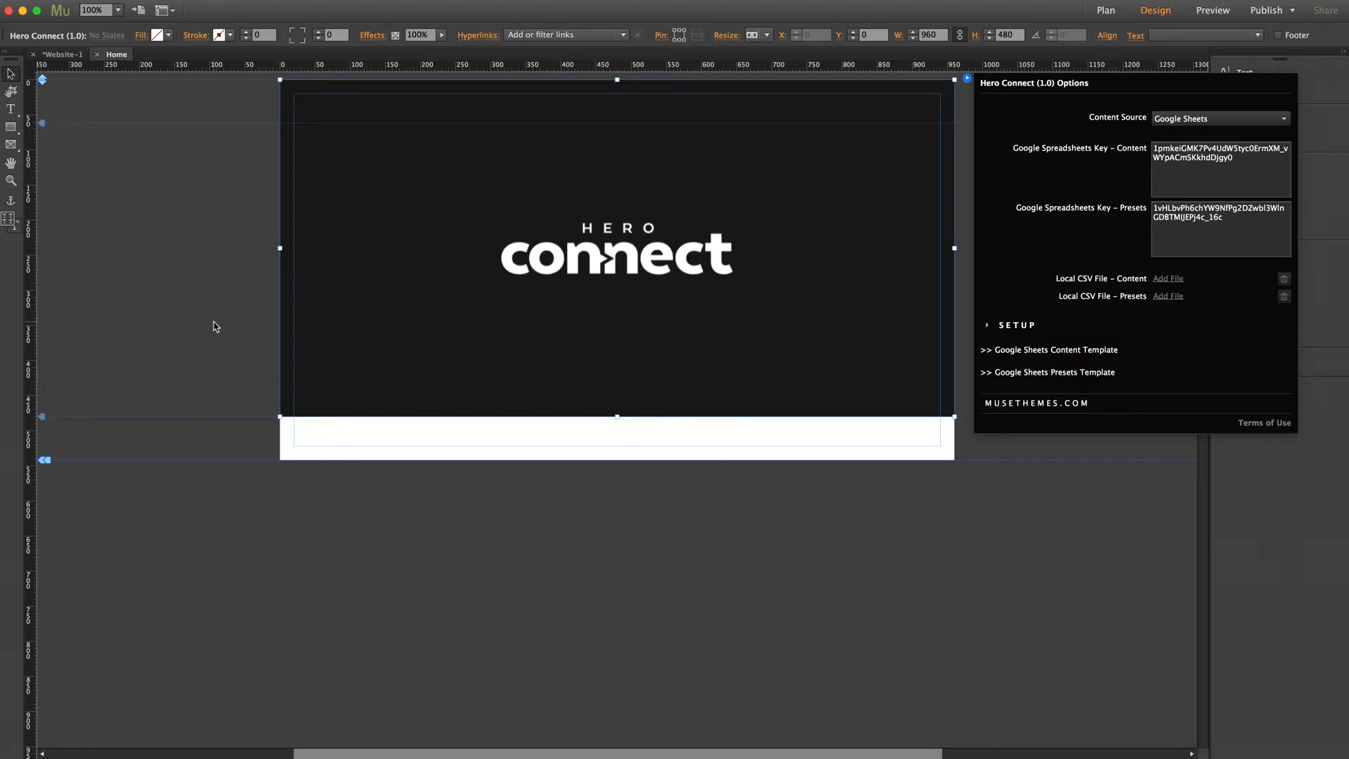
{"action": "left_click", "coordinate": [215, 323]}
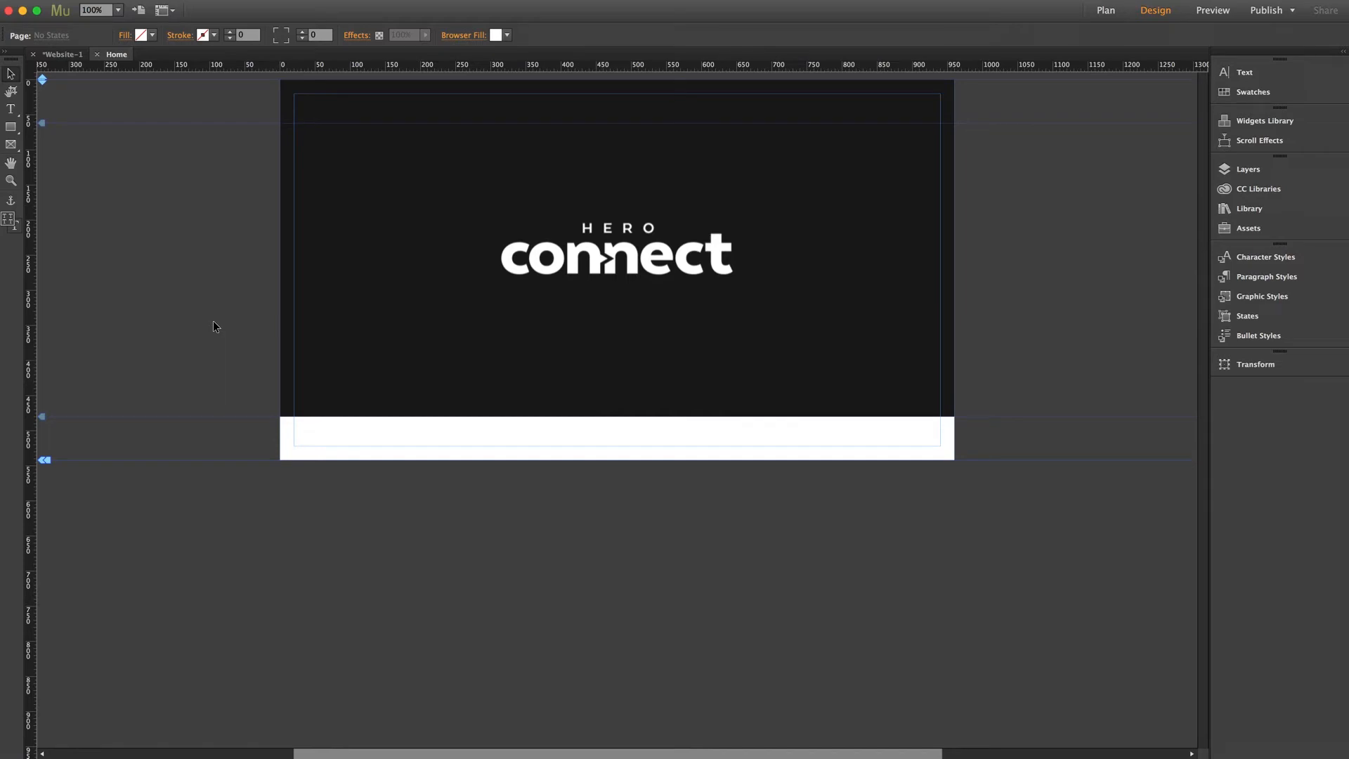
- Preview in the browser to confirm the full-page hero shows the Ayn Rand quote, then reselect the widget
{"action": "key", "text": "super+shift+e"}
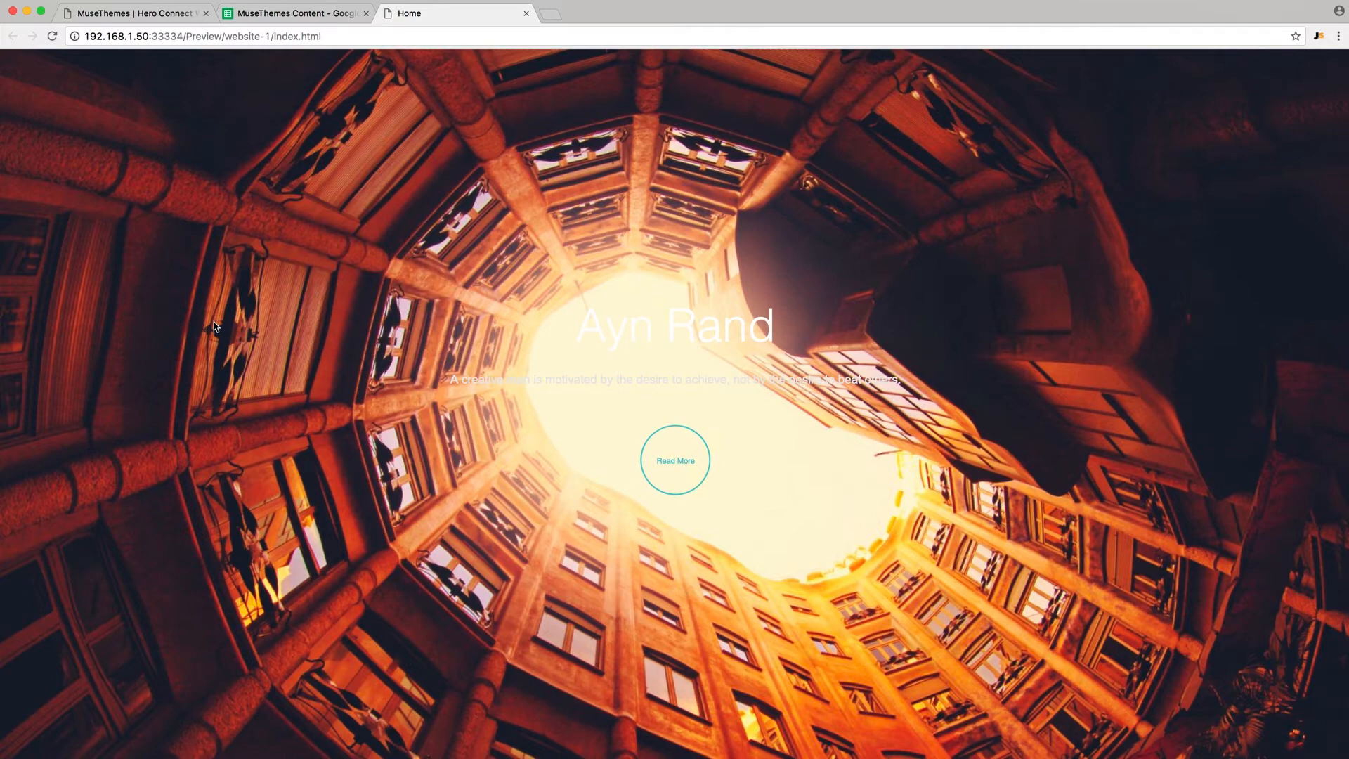
{"action": "mouse_move", "coordinate": [1326, 748]}
{"action": "left_mouse_down"}
{"action": "mouse_move", "coordinate": [1174, 693]}
{"action": "mouse_move", "coordinate": [1130, 703]}
{"action": "mouse_move", "coordinate": [1110, 597]}
{"action": "mouse_move", "coordinate": [1138, 683]}
{"action": "mouse_move", "coordinate": [1294, 723]}
{"action": "mouse_move", "coordinate": [1345, 756]}
{"action": "left_mouse_up"}
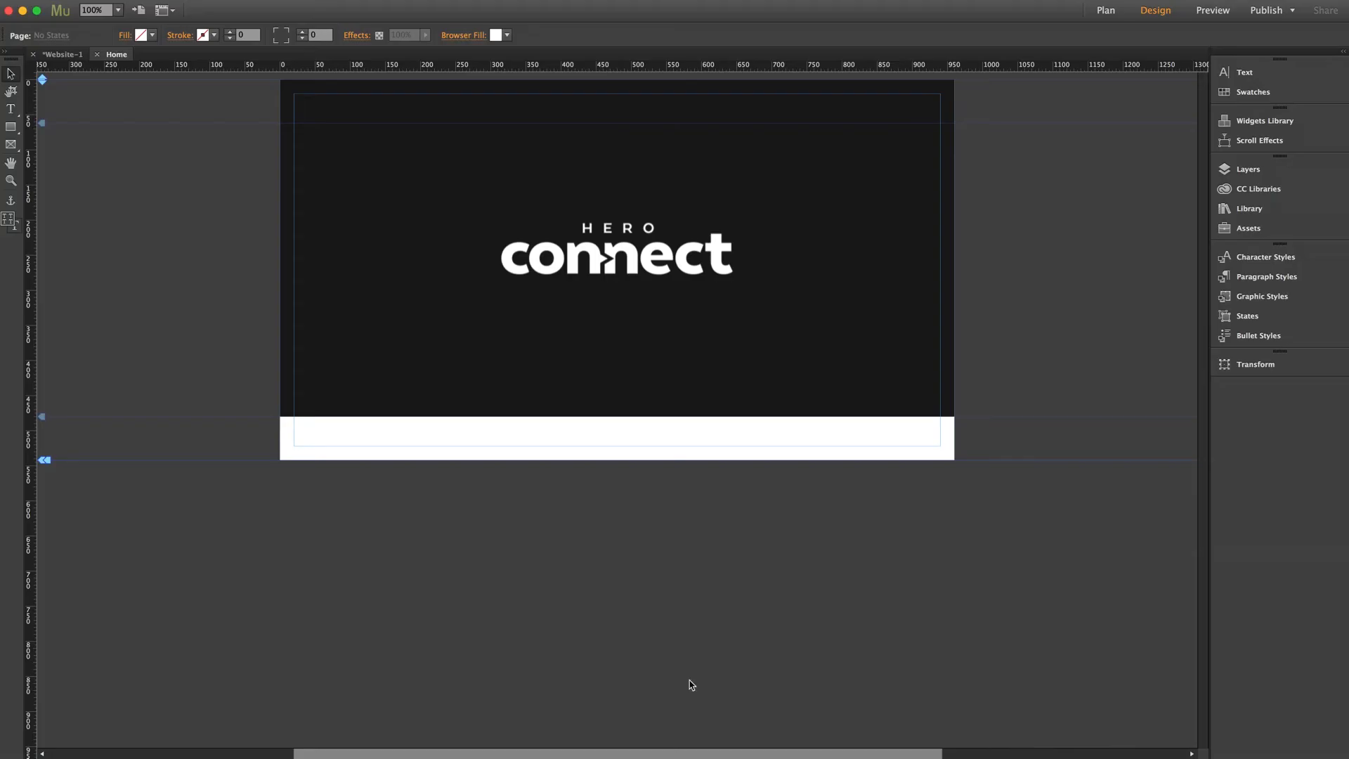
{"action": "left_click", "coordinate": [876, 200]}
- Open the Presets Template, save a copy named 'MuseThemes Presets', and close the original
{"action": "left_click", "coordinate": [967, 78]}
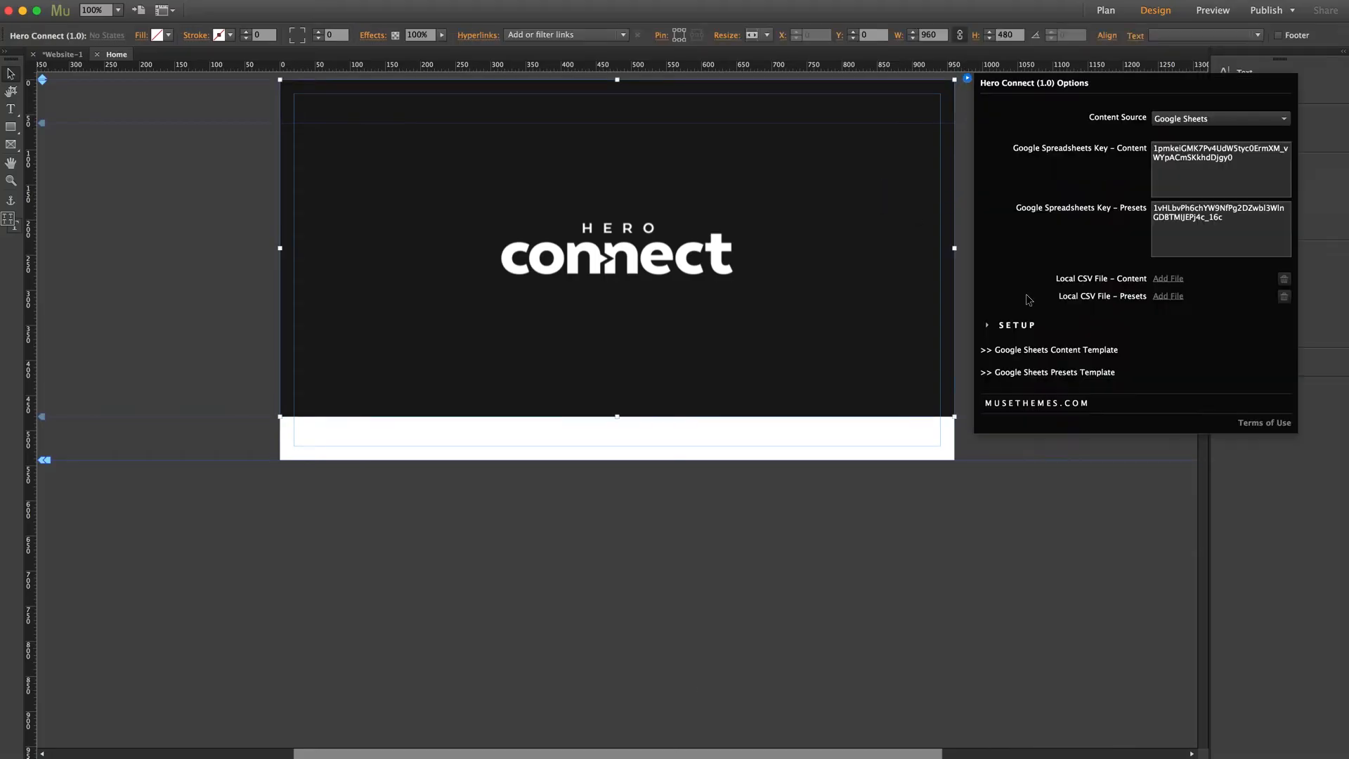
{"action": "left_click", "coordinate": [1061, 373]}
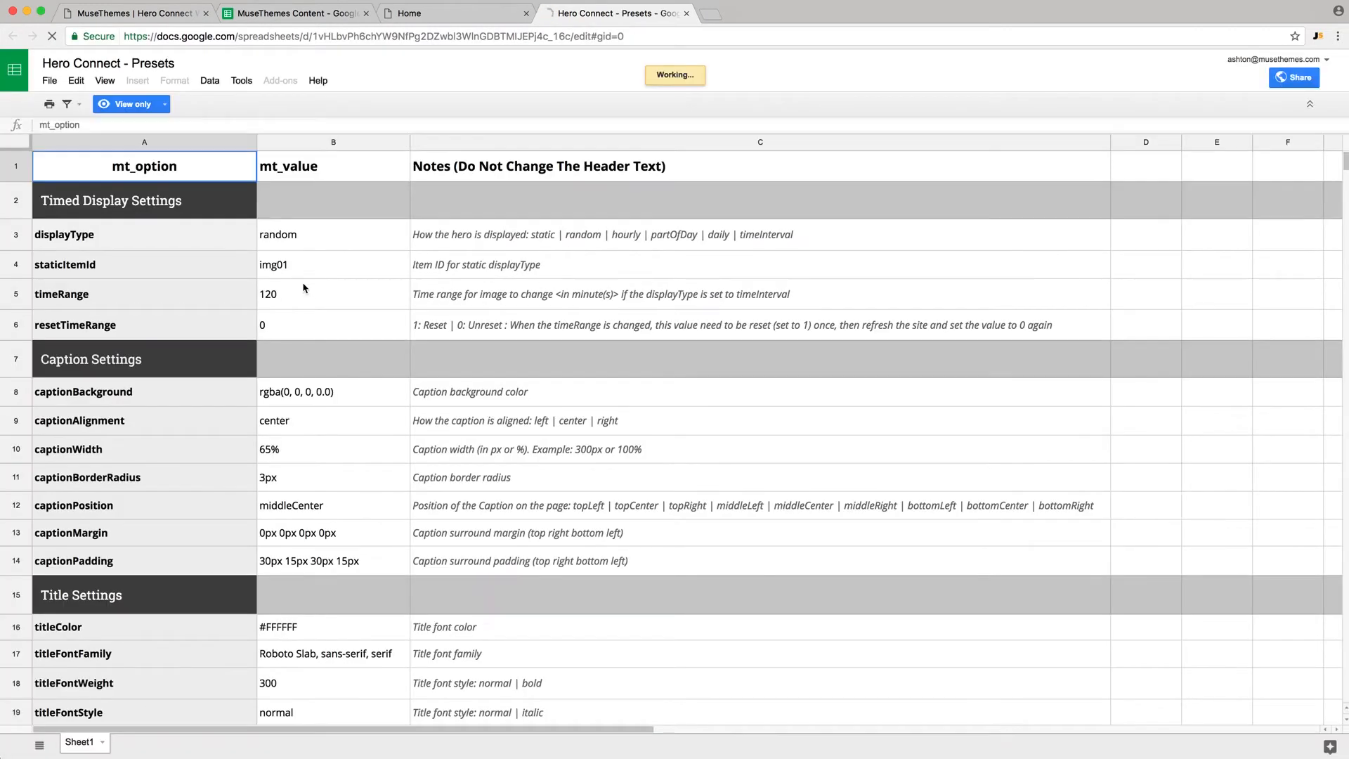
{"action": "left_click", "coordinate": [51, 81]}
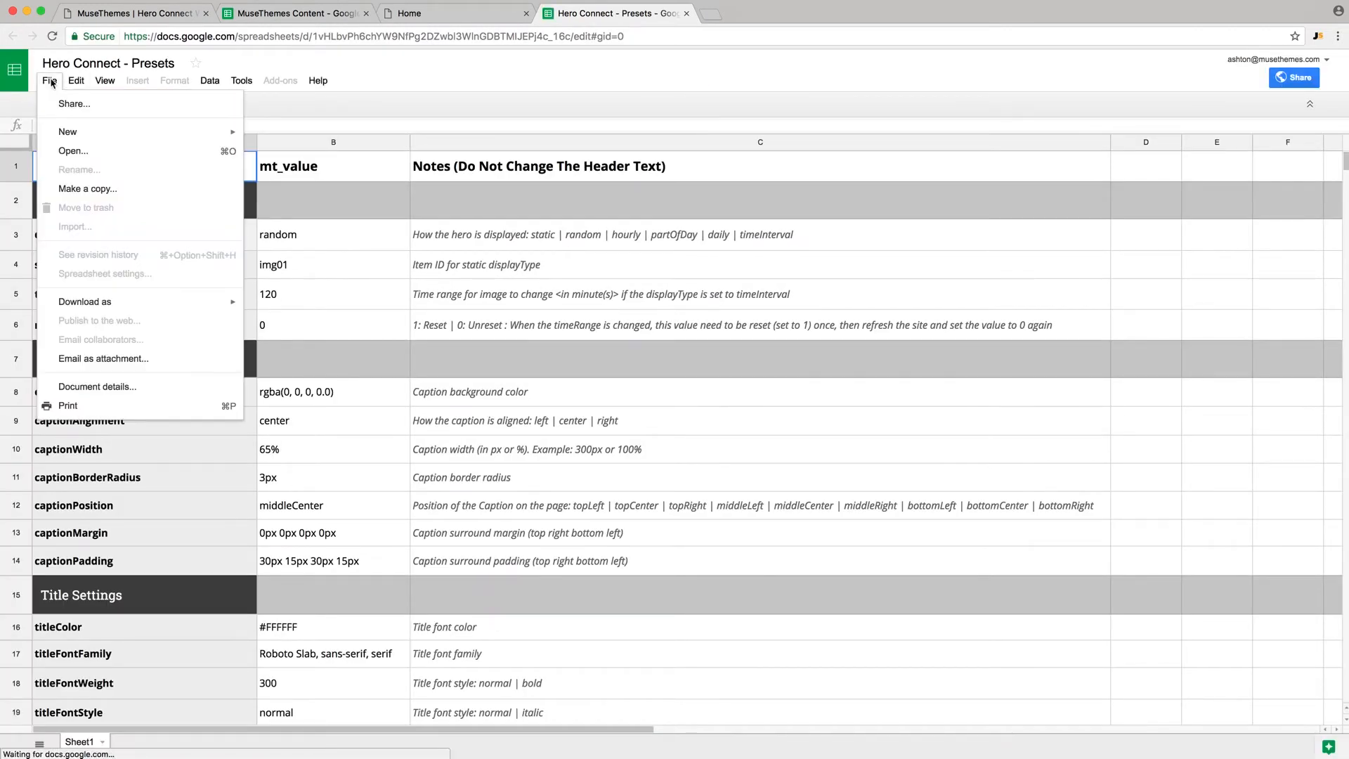
{"action": "left_click", "coordinate": [81, 189]}
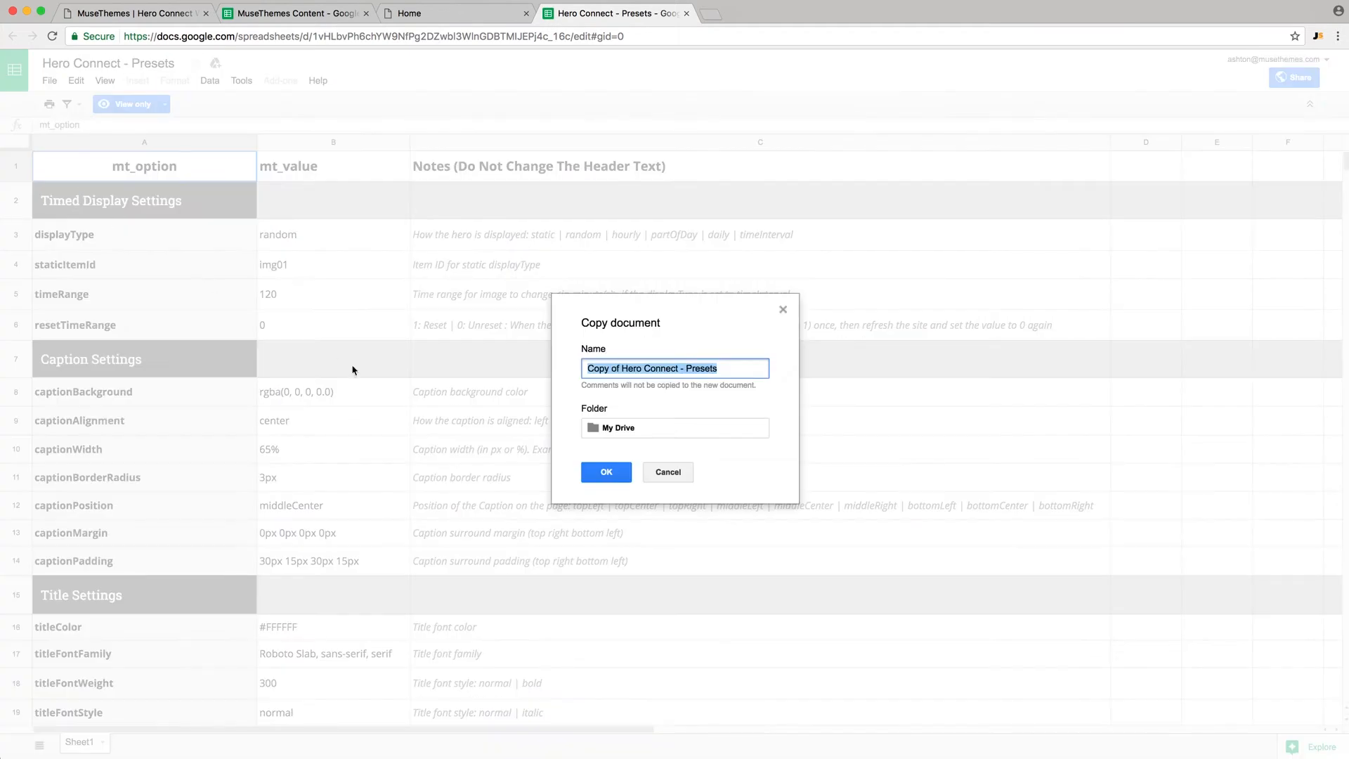
{"action": "type", "text": "MuseThemes"}
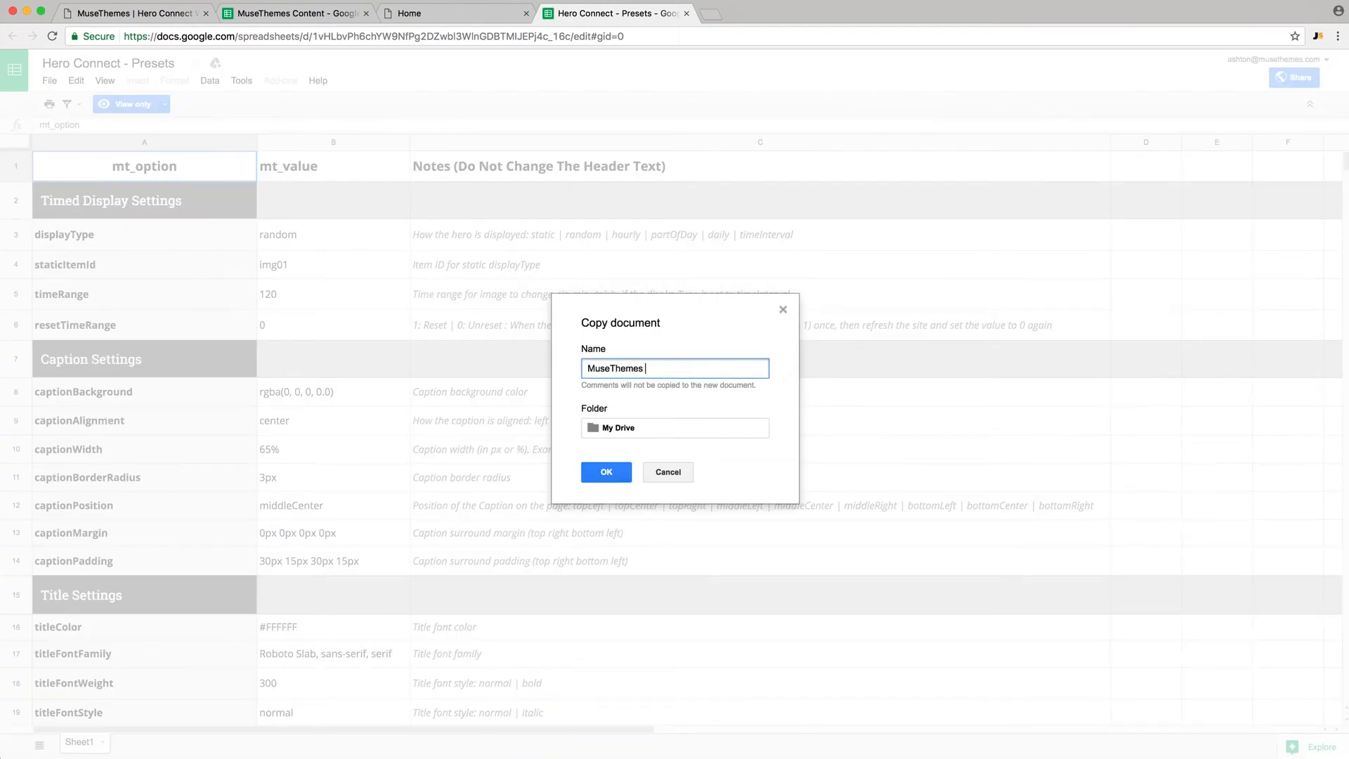
{"action": "type", "text": " Presets"}
{"action": "left_click", "coordinate": [592, 472]}
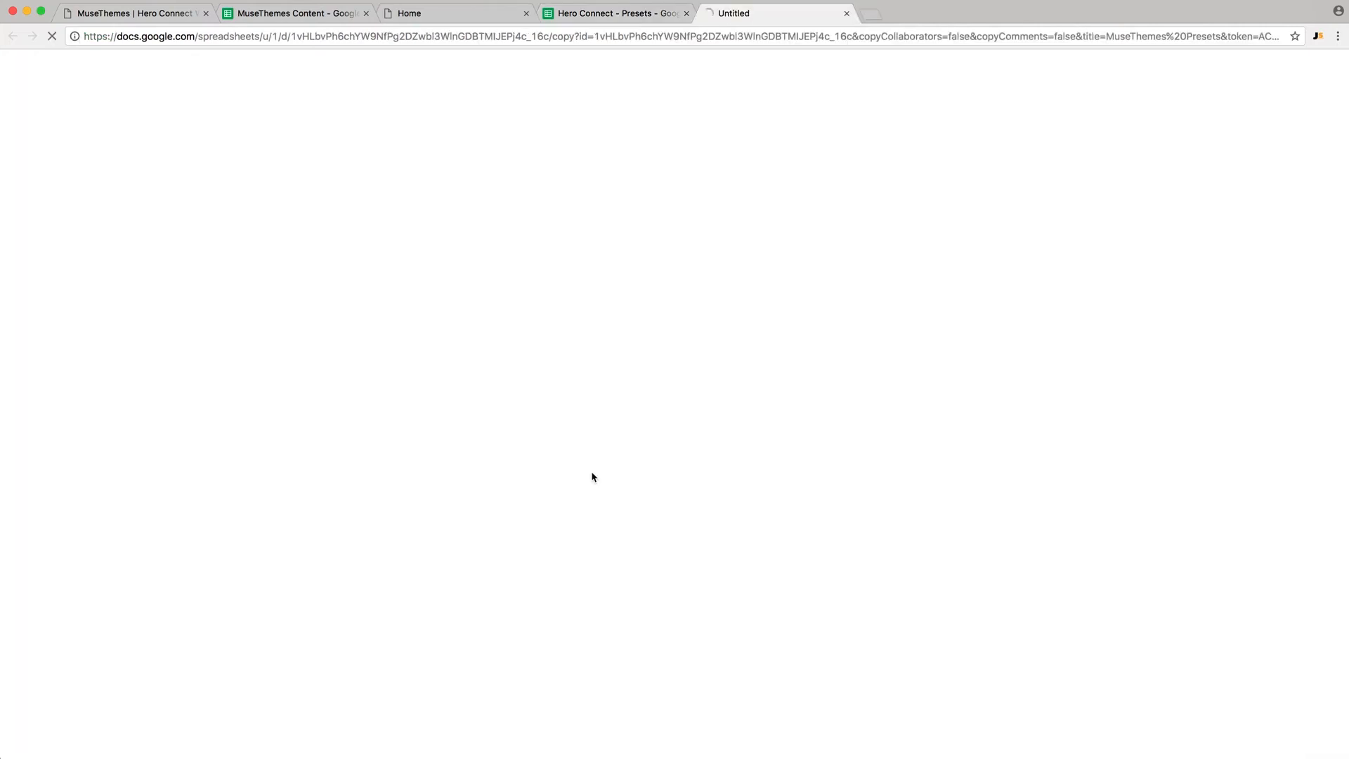
{"action": "left_click", "coordinate": [685, 14]}
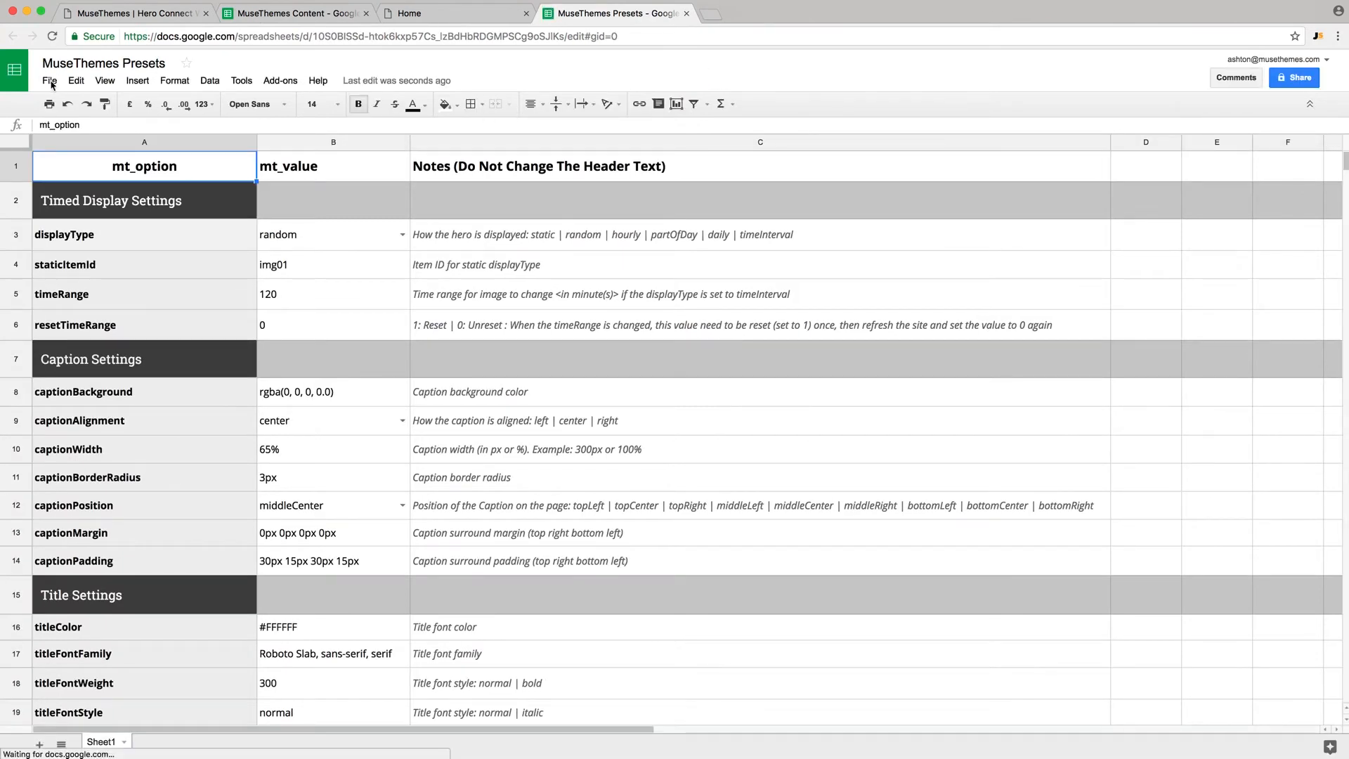
- Publish the MuseThemes Presets sheet to the web as comma-separated values
{"action": "left_click", "coordinate": [50, 81]}
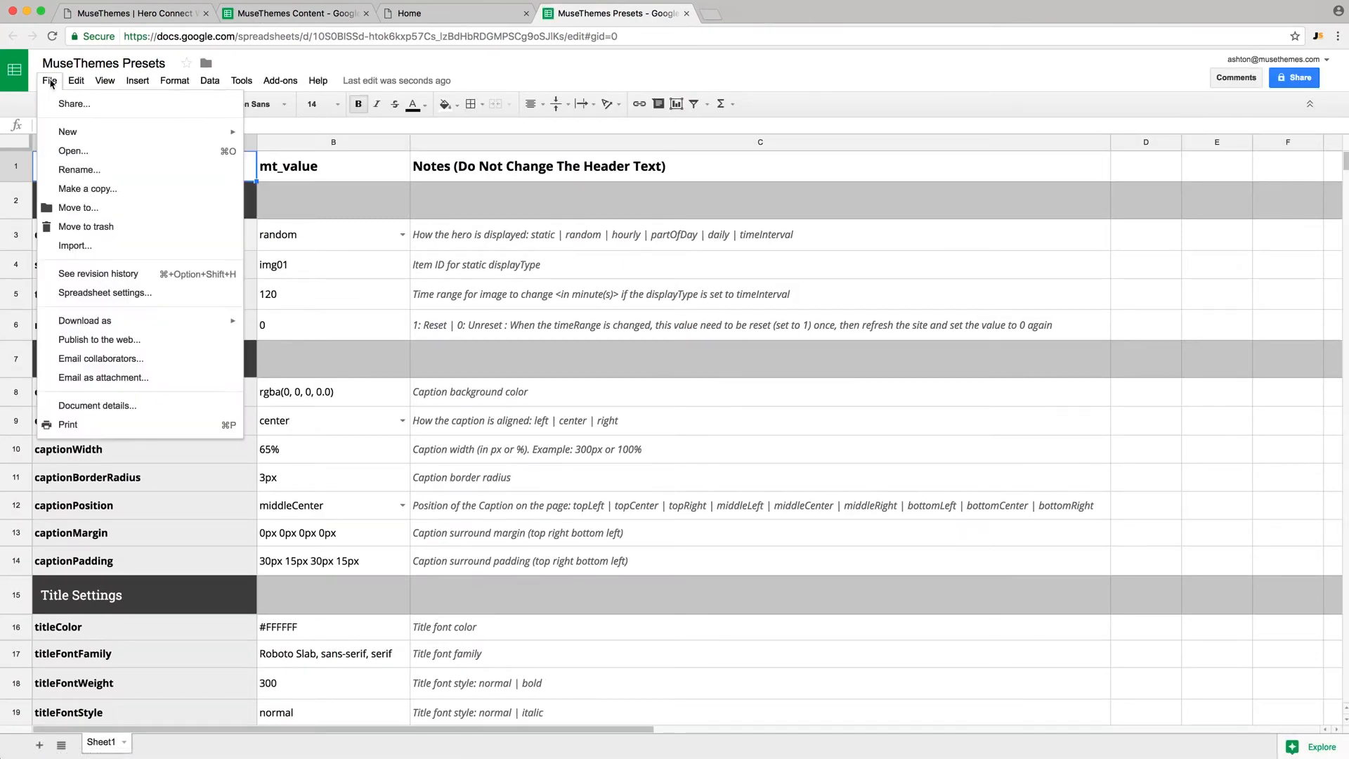
{"action": "left_click", "coordinate": [99, 339]}
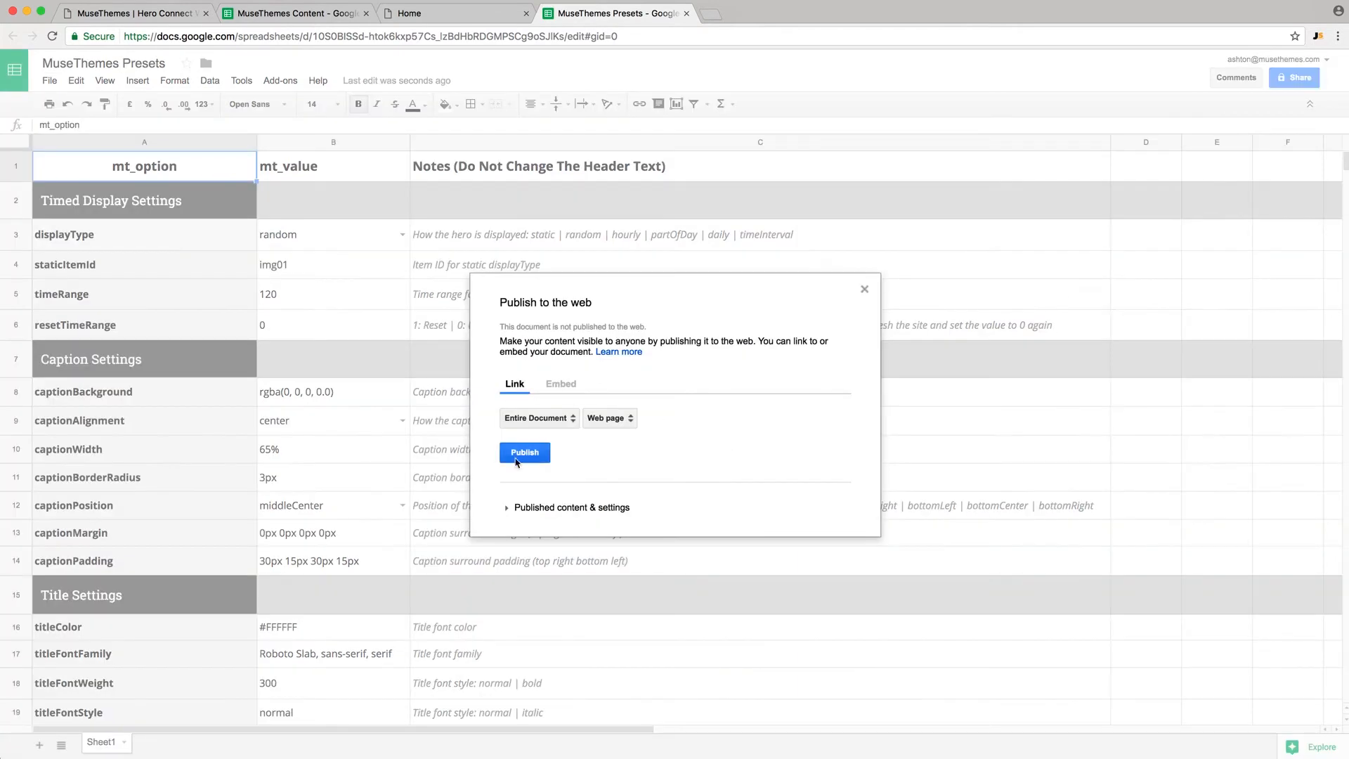
{"action": "left_click", "coordinate": [609, 418]}
{"action": "left_click", "coordinate": [633, 457]}
{"action": "left_click", "coordinate": [525, 452]}
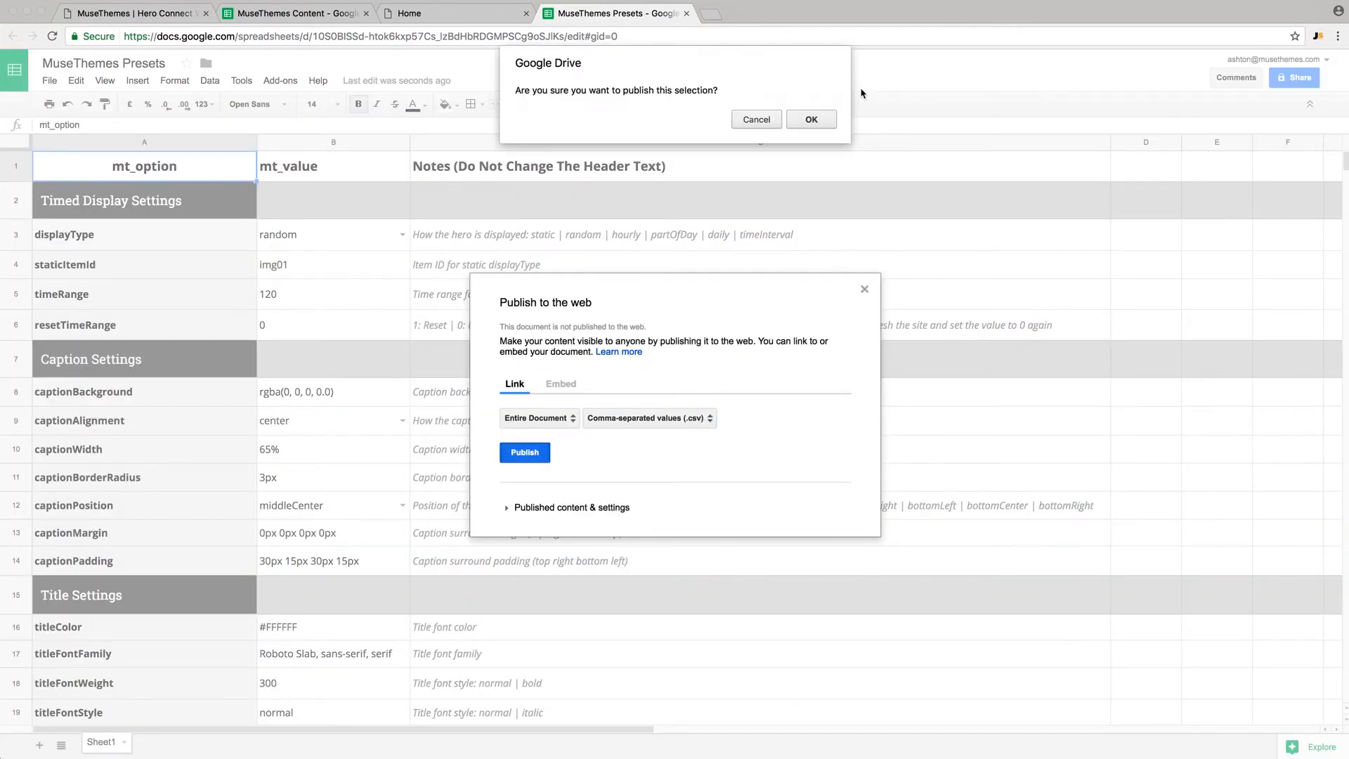
{"action": "left_click", "coordinate": [809, 118]}
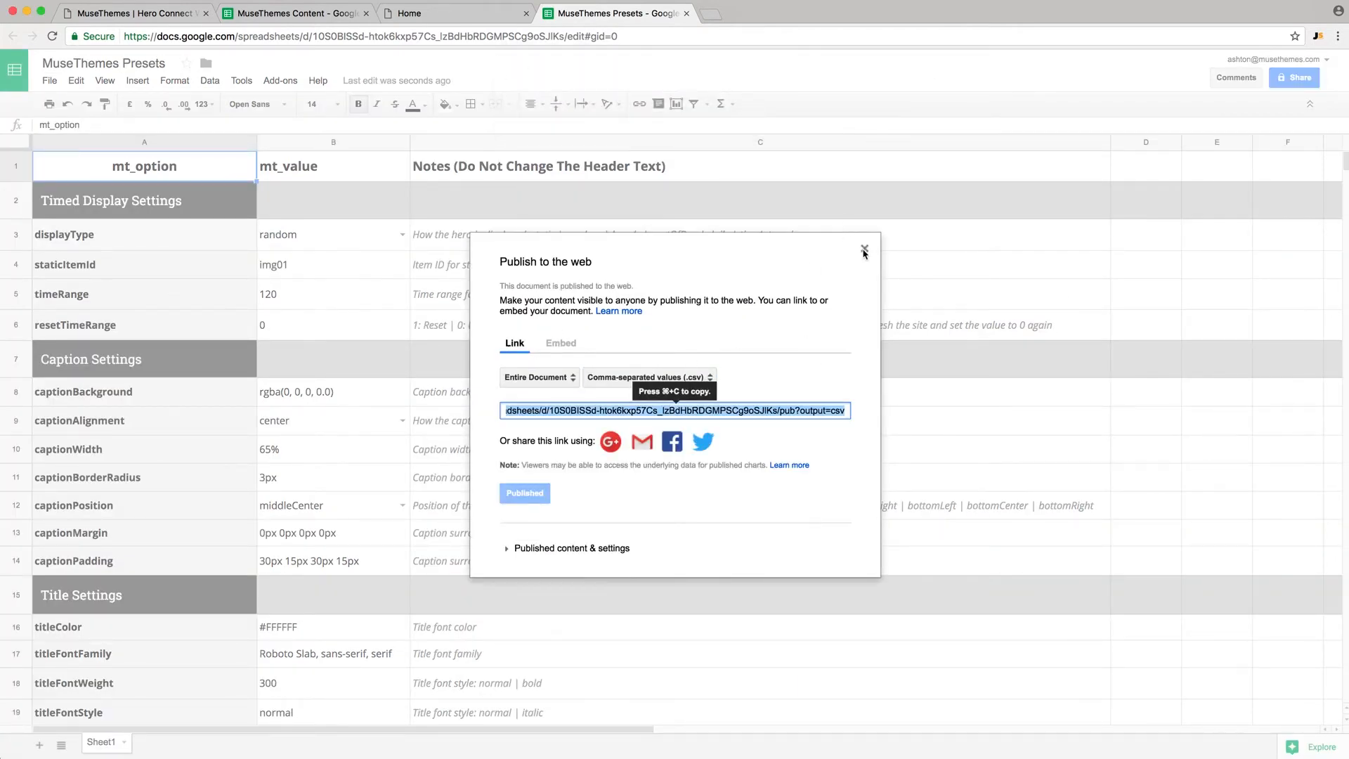
{"action": "left_click", "coordinate": [864, 252]}
- Copy the presets spreadsheet ID from the address bar and switch back to Adobe Muse
{"action": "left_click", "coordinate": [315, 36]}
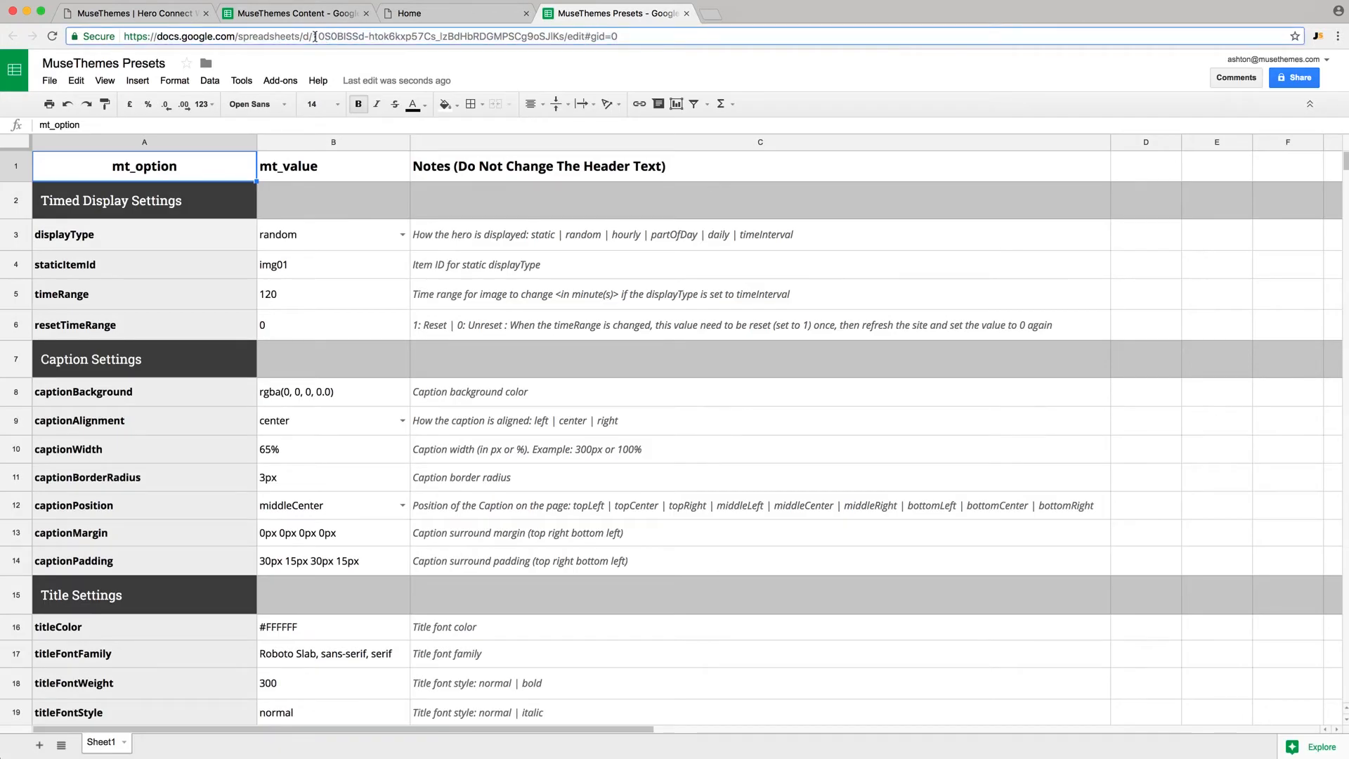
{"action": "left_click_drag", "start_coordinate": [315, 36], "coordinate": [560, 34]}
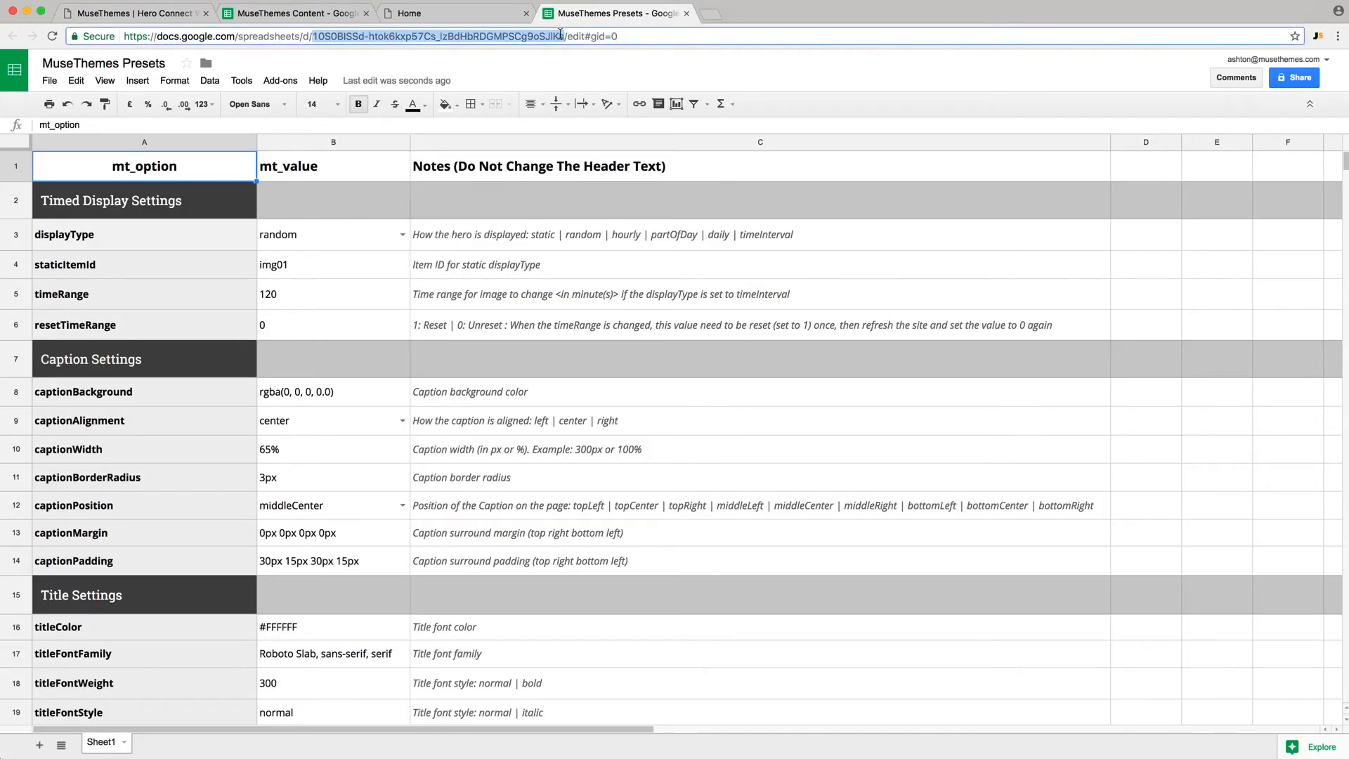
{"action": "key", "text": "super+Tab"}
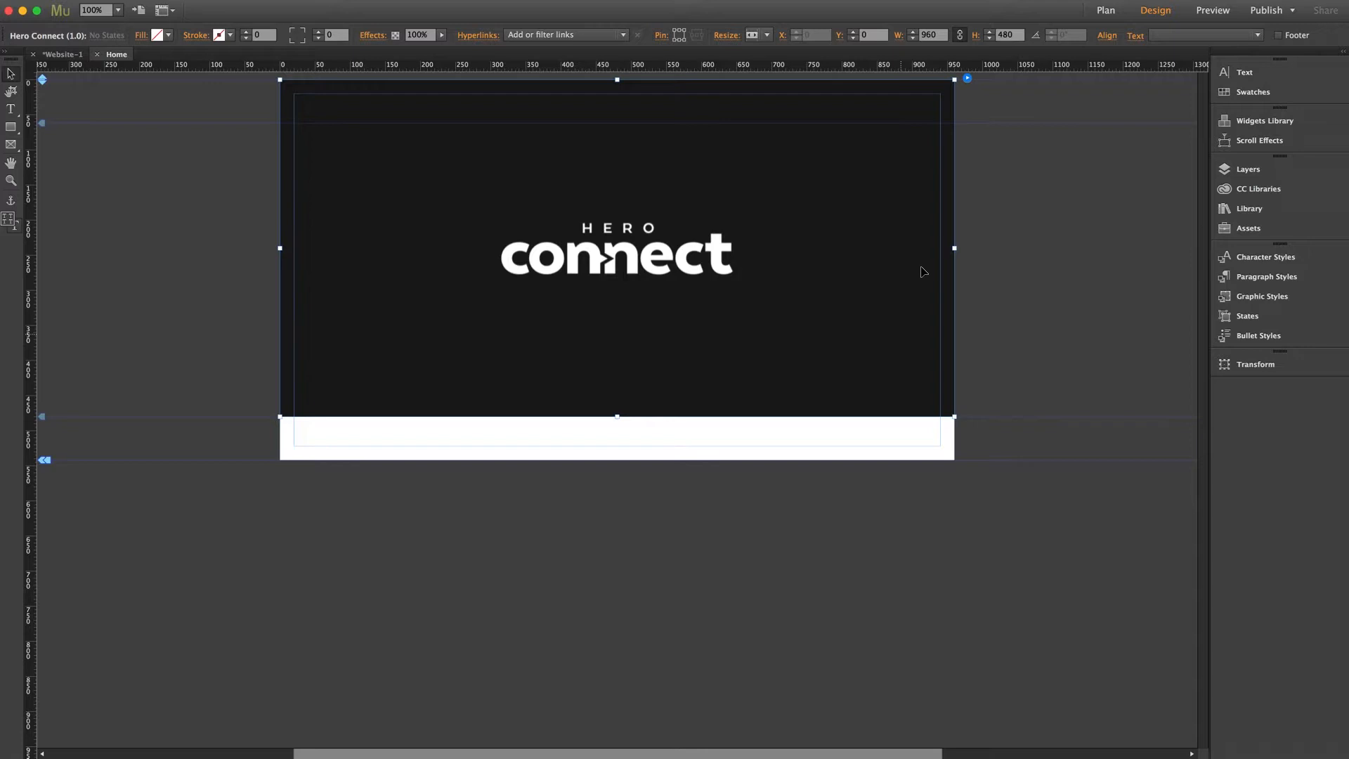
- Replace the widget's presets spreadsheet key with the new MuseThemes Presets ID
{"action": "left_click", "coordinate": [967, 78]}
{"action": "left_click", "coordinate": [1186, 241]}
{"action": "key", "text": "super+a"}
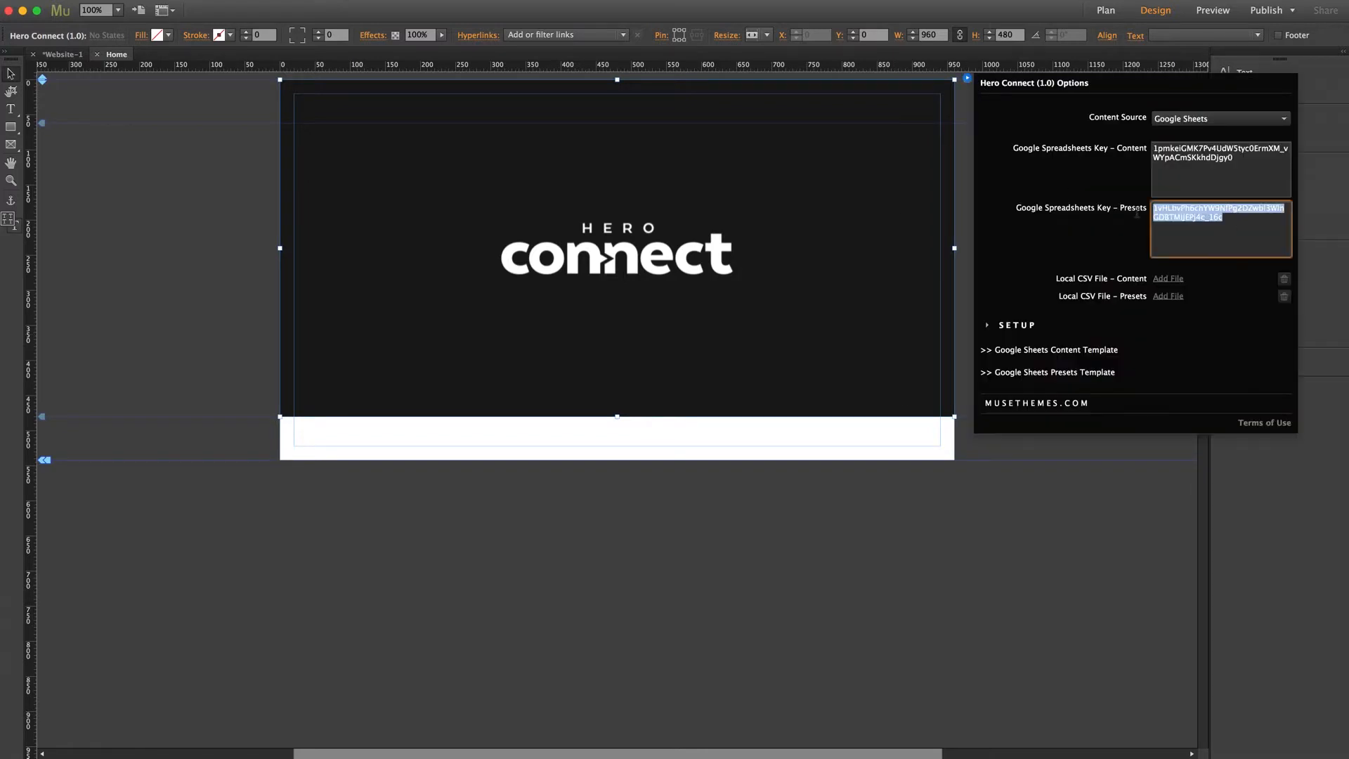
{"action": "key", "text": "super+v"}
{"action": "left_click", "coordinate": [1136, 214]}
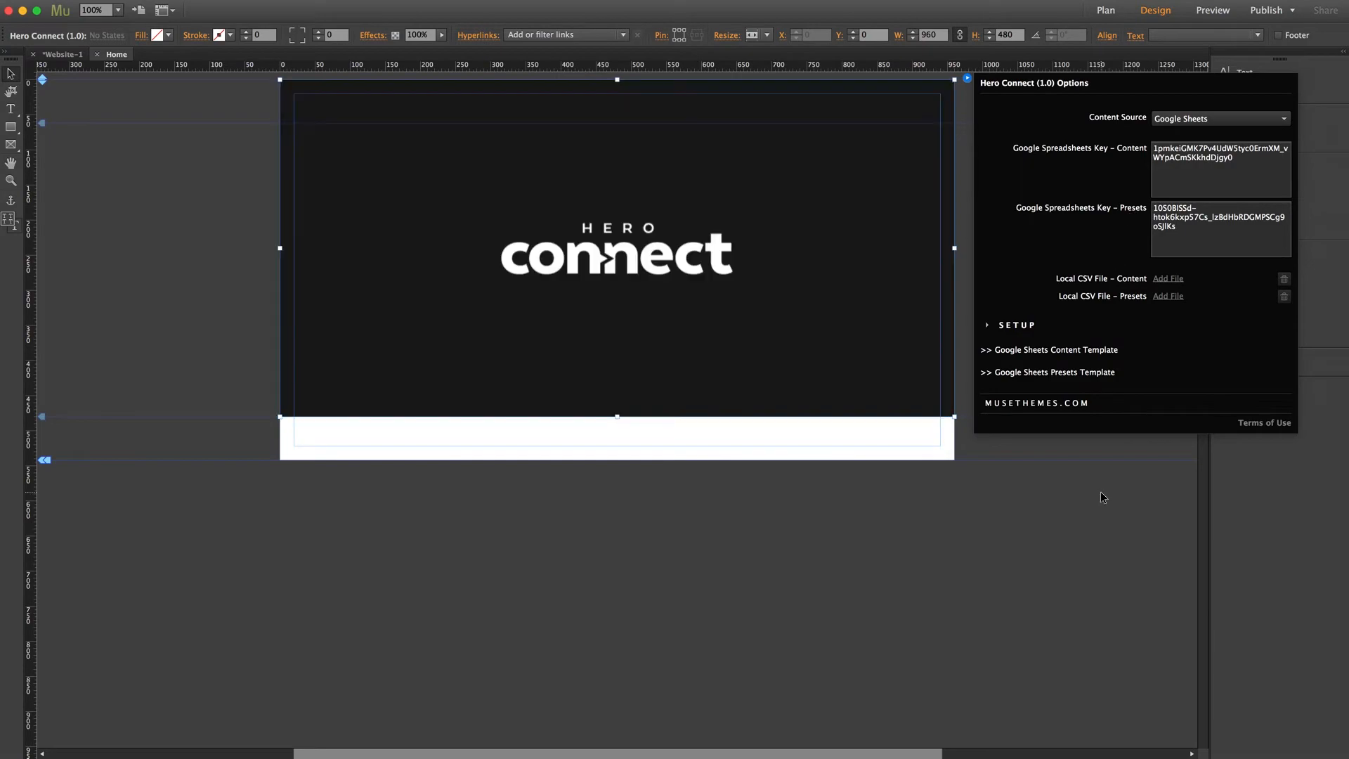
{"action": "left_click", "coordinate": [1100, 492]}
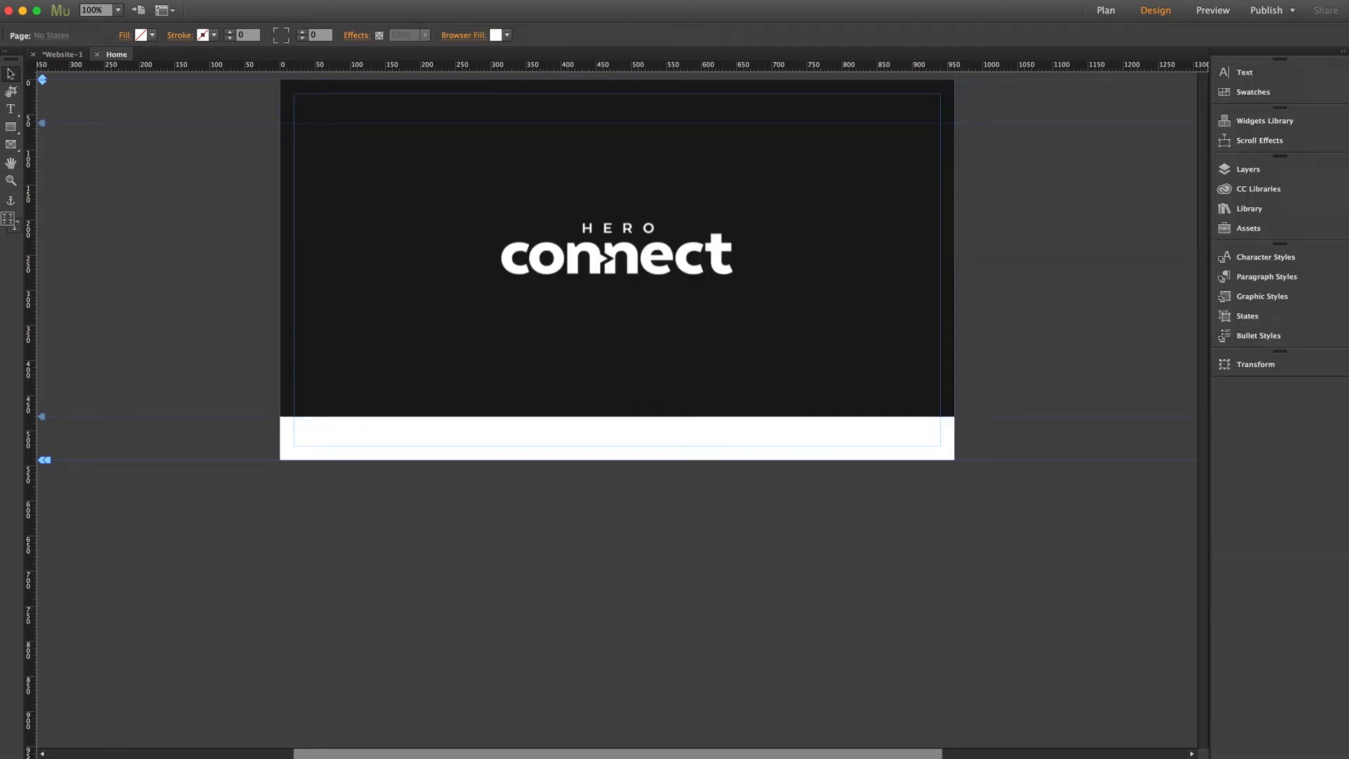
{"action": "key", "text": "super+Tab"}
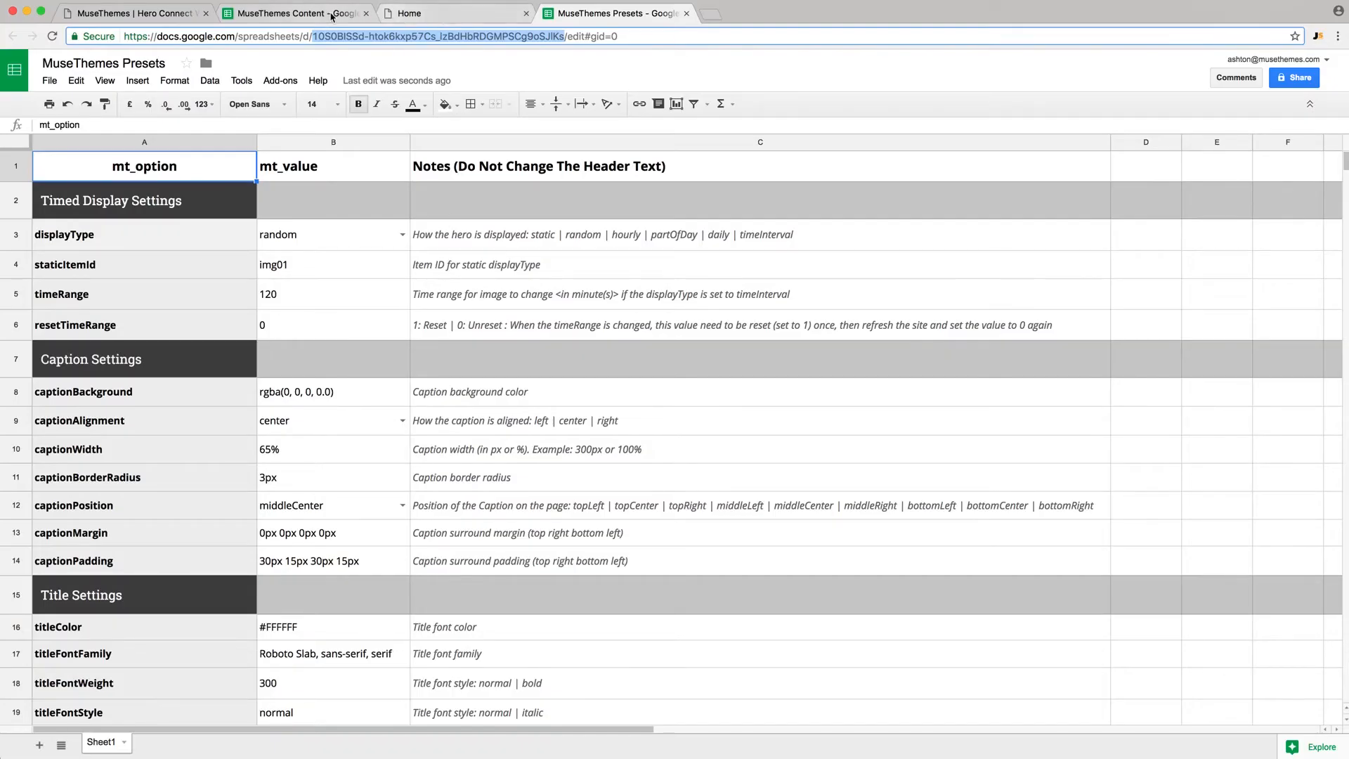
- Place the Content tab beside Presets and select the displayType value in B3
{"action": "left_click_drag", "start_coordinate": [331, 16], "coordinate": [496, 16]}
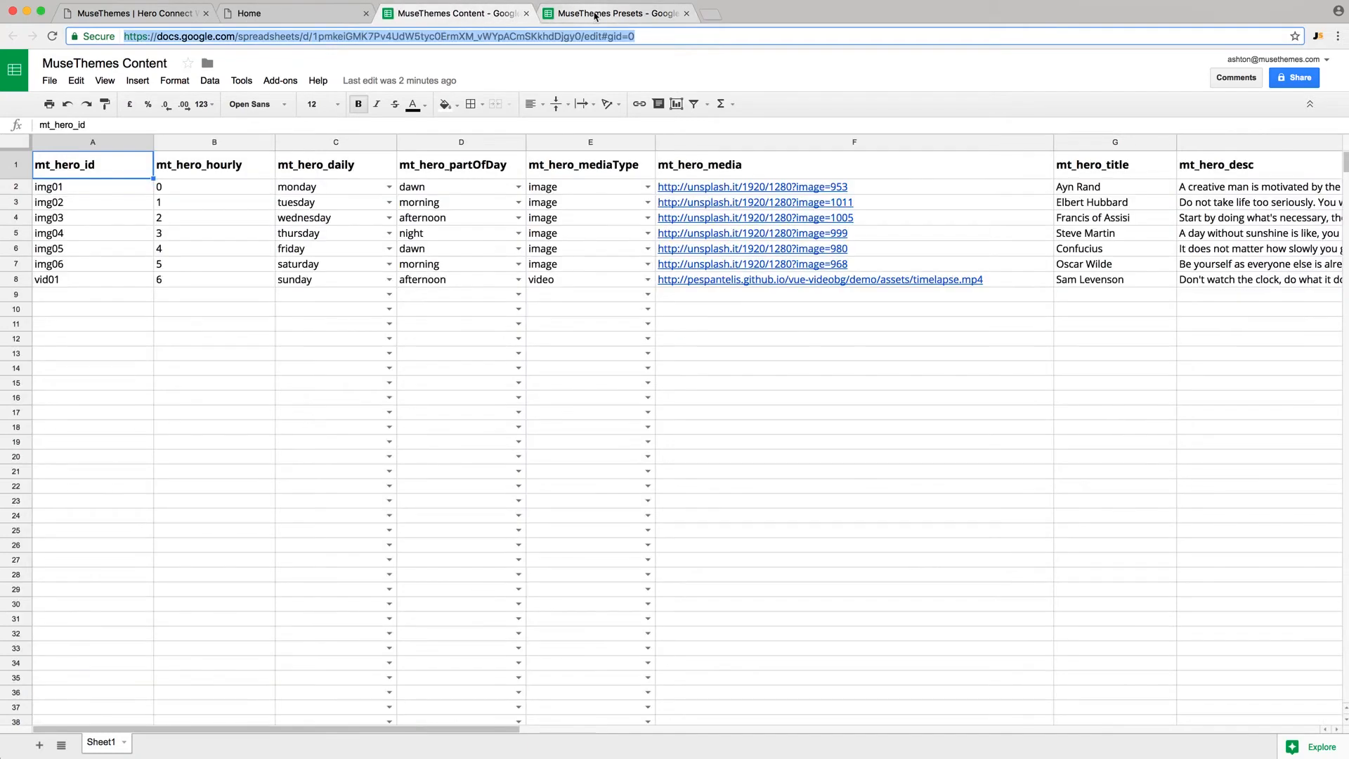
{"action": "left_click", "coordinate": [595, 16]}
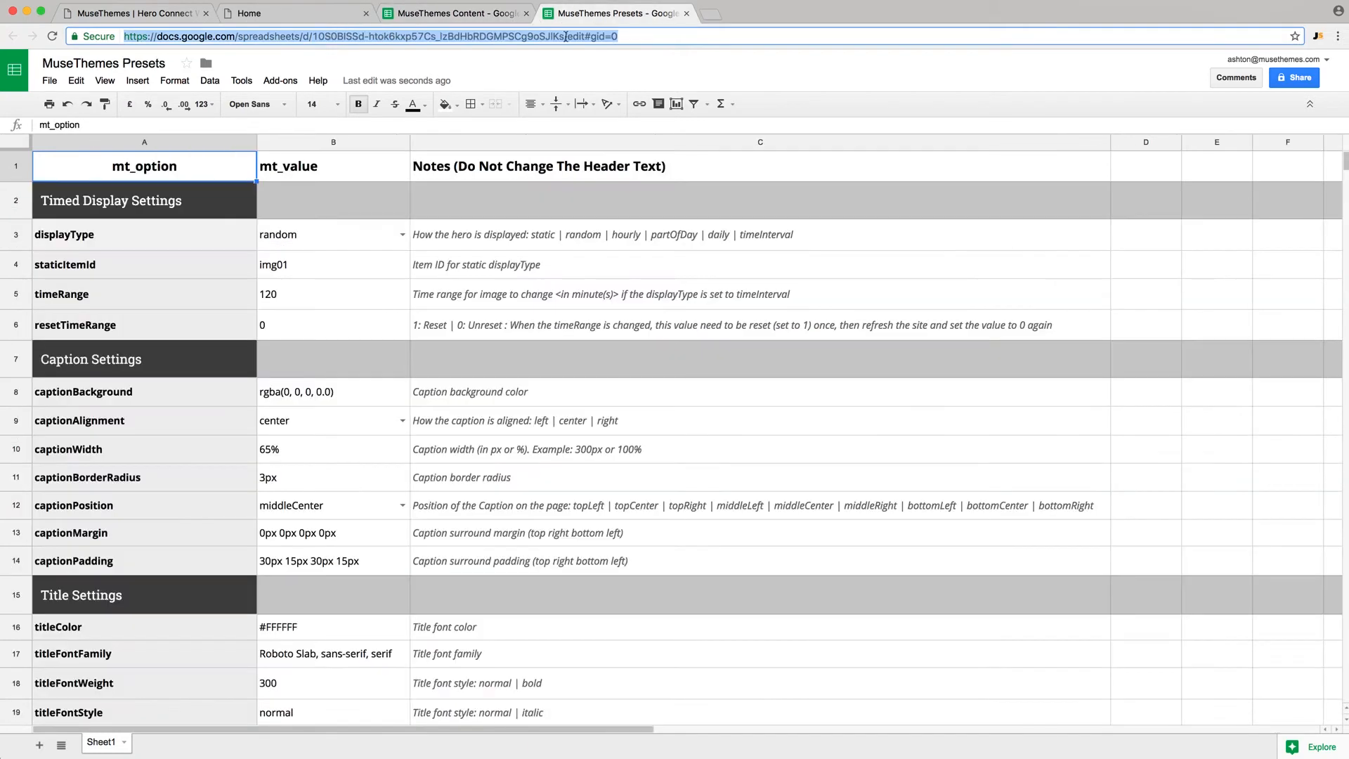
{"action": "left_click", "coordinate": [97, 248]}
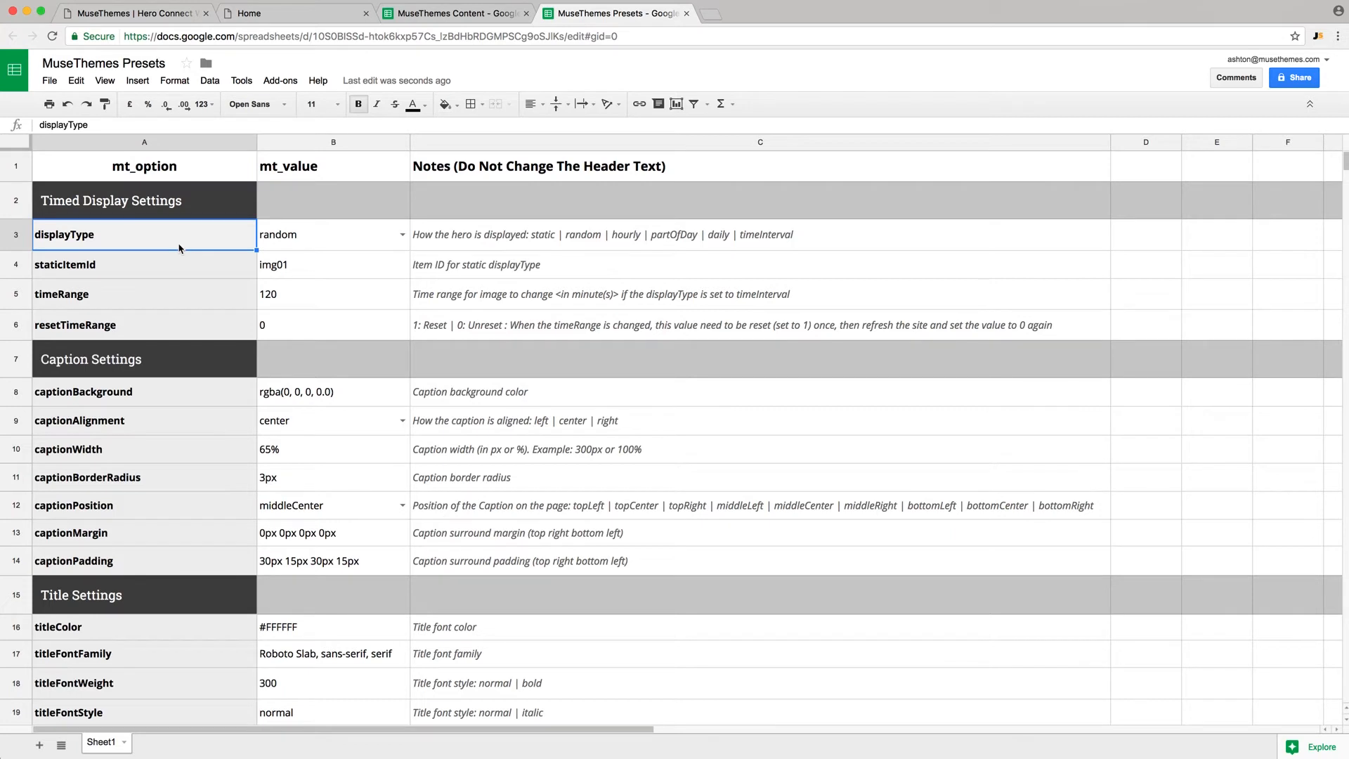
{"action": "left_click", "coordinate": [327, 245]}
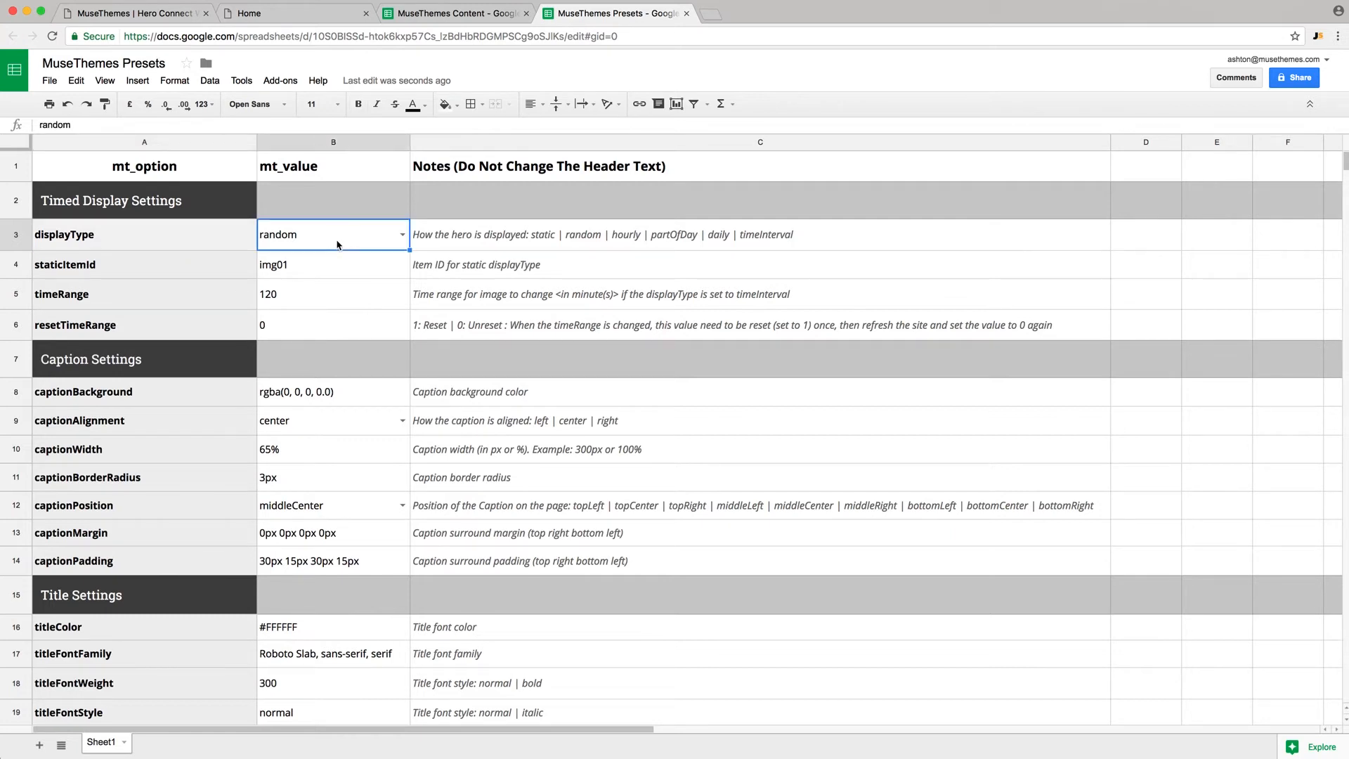
{"action": "left_click", "coordinate": [292, 161]}
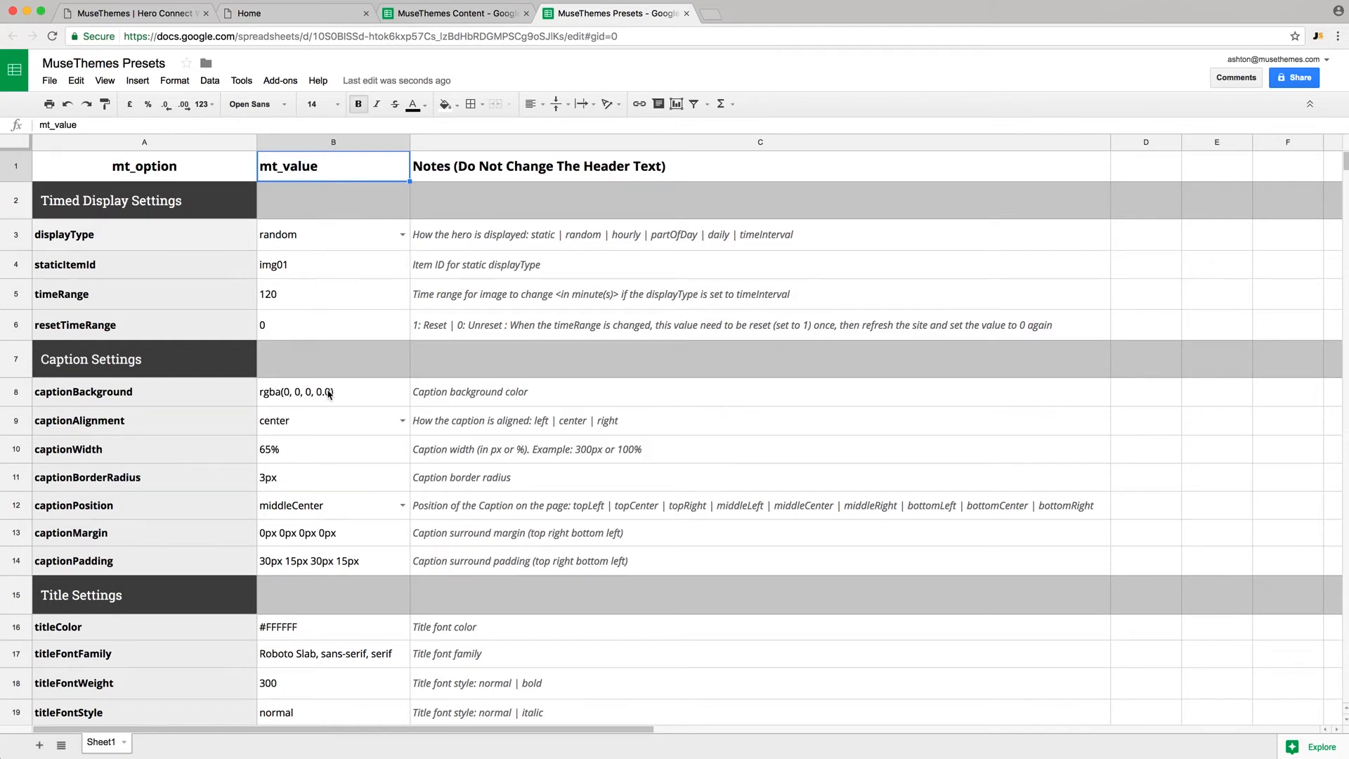
- Review the displayType choices, keep 'random', and return to MuseThemes Content
{"action": "left_click", "coordinate": [403, 236]}
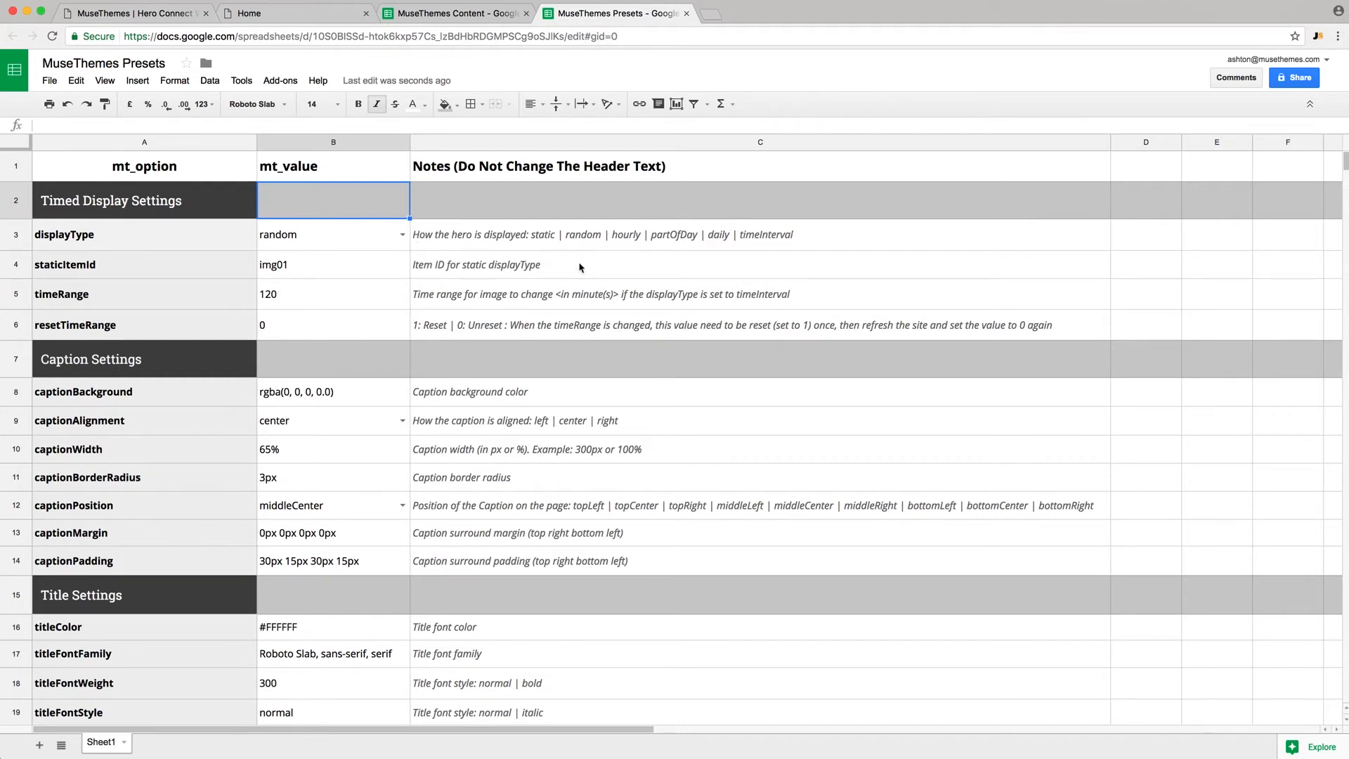
{"action": "left_click", "coordinate": [304, 237]}
{"action": "left_click", "coordinate": [403, 234]}
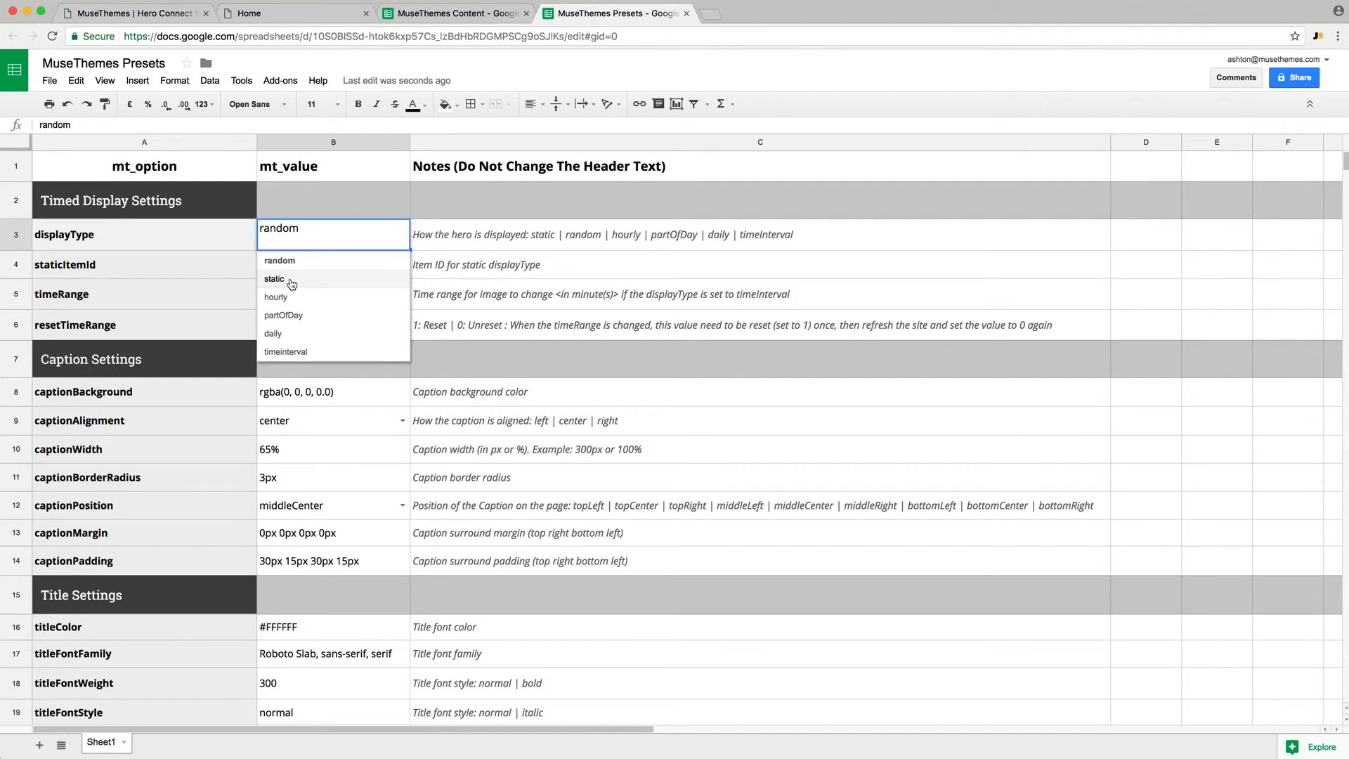
{"action": "left_click", "coordinate": [227, 232]}
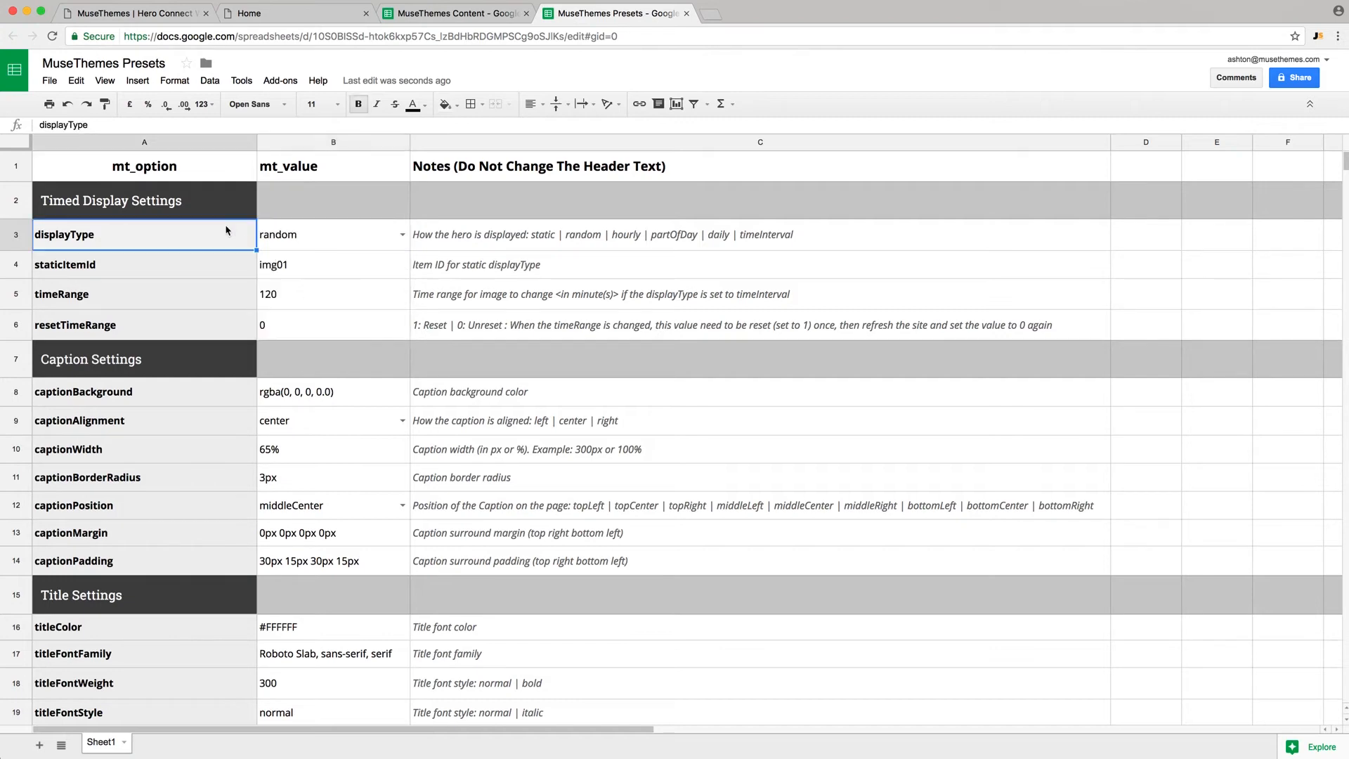
{"action": "left_click", "coordinate": [450, 14]}
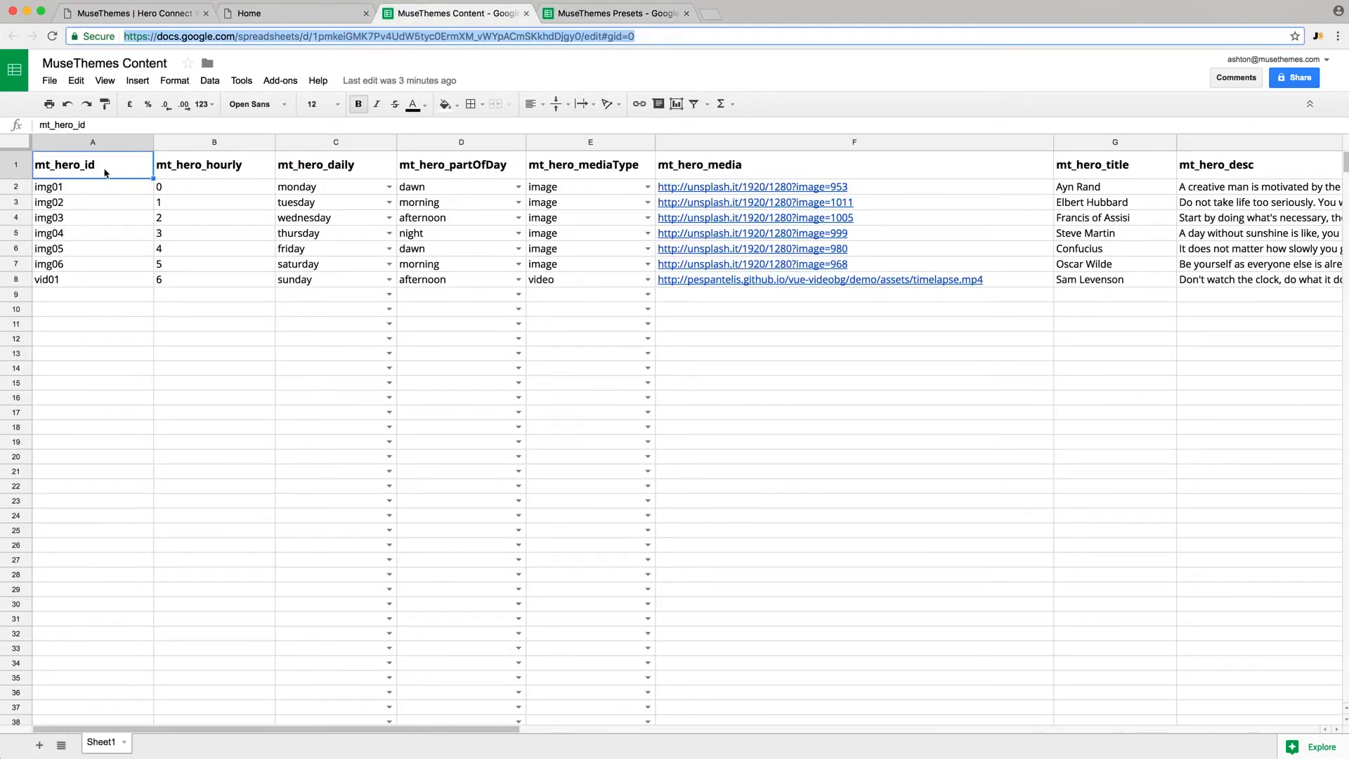
{"action": "left_click", "coordinate": [195, 170]}
{"action": "left_click", "coordinate": [210, 143]}
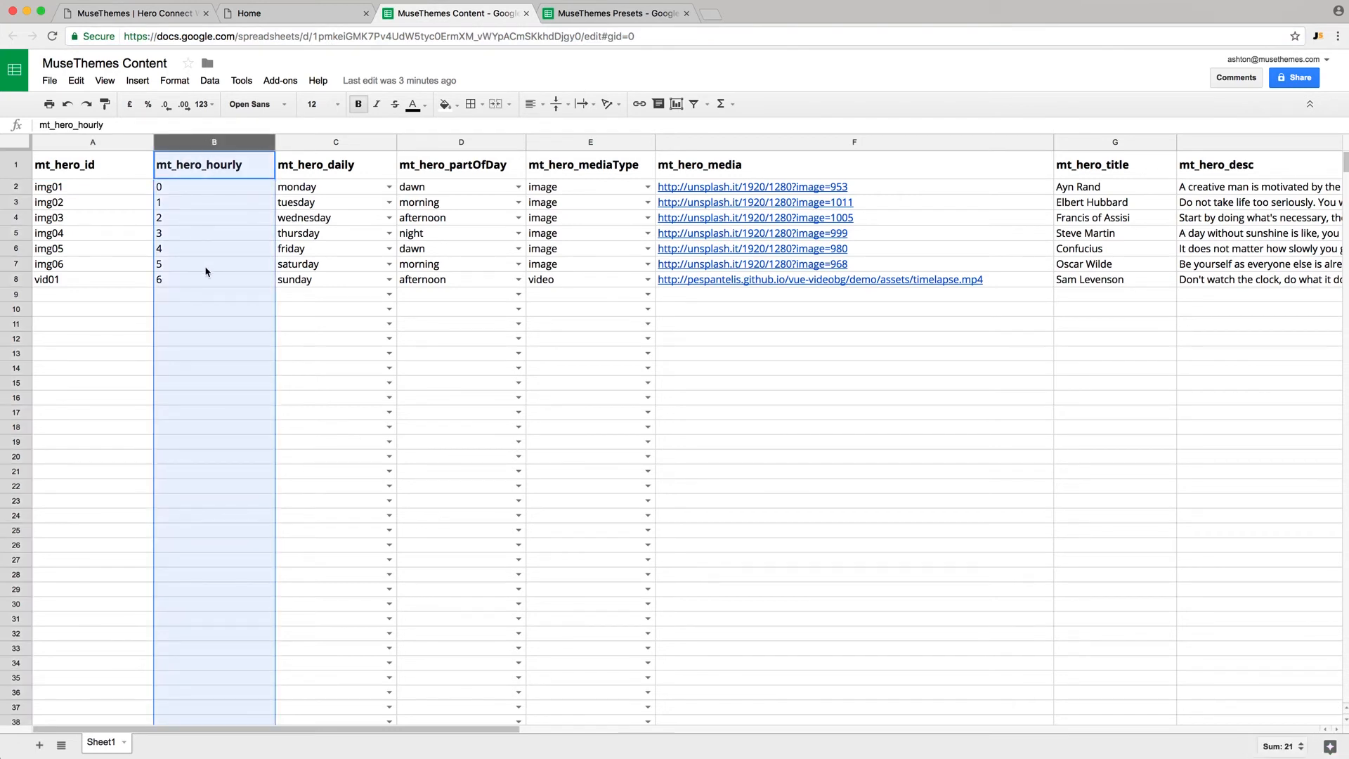
{"action": "left_click", "coordinate": [344, 146]}
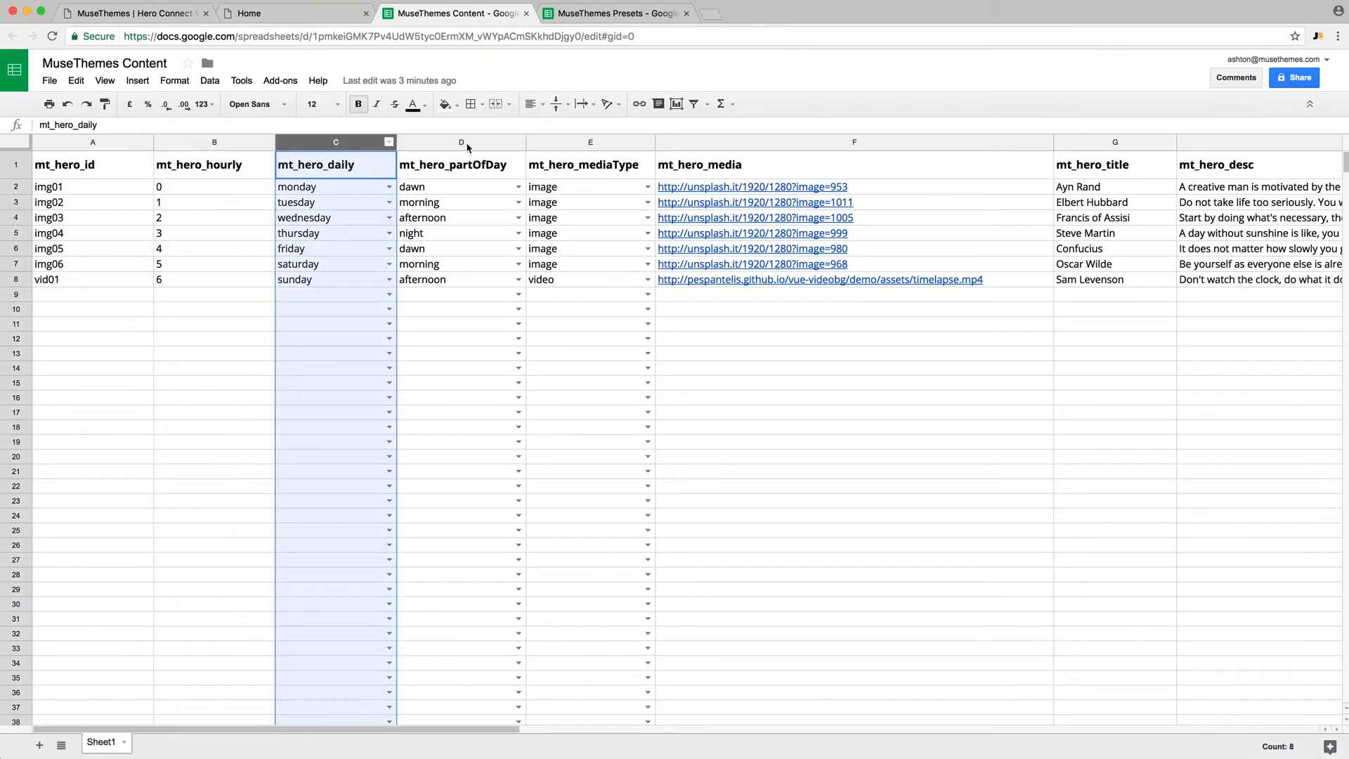
{"action": "left_click", "coordinate": [467, 145]}
{"action": "left_click", "coordinate": [564, 146]}
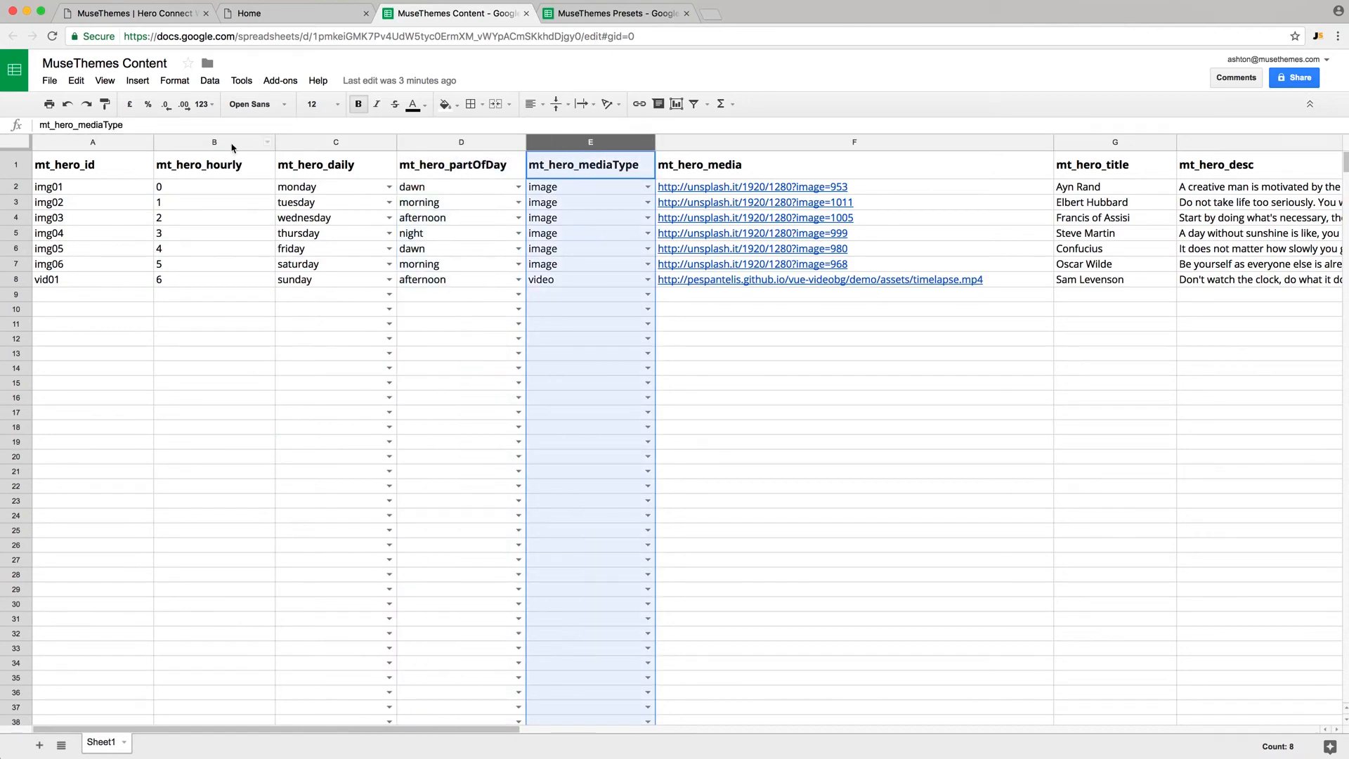
{"action": "left_click", "coordinate": [212, 146]}
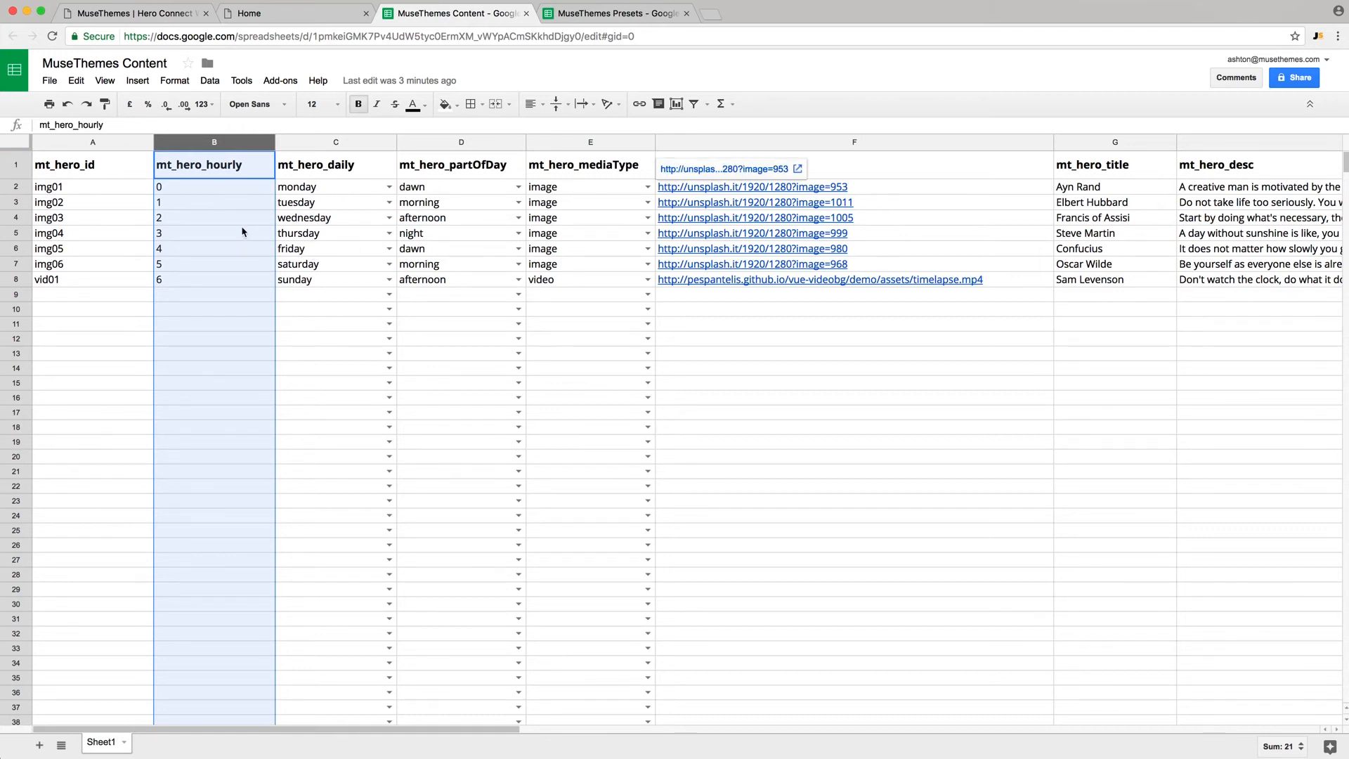
{"action": "left_click", "coordinate": [187, 188]}
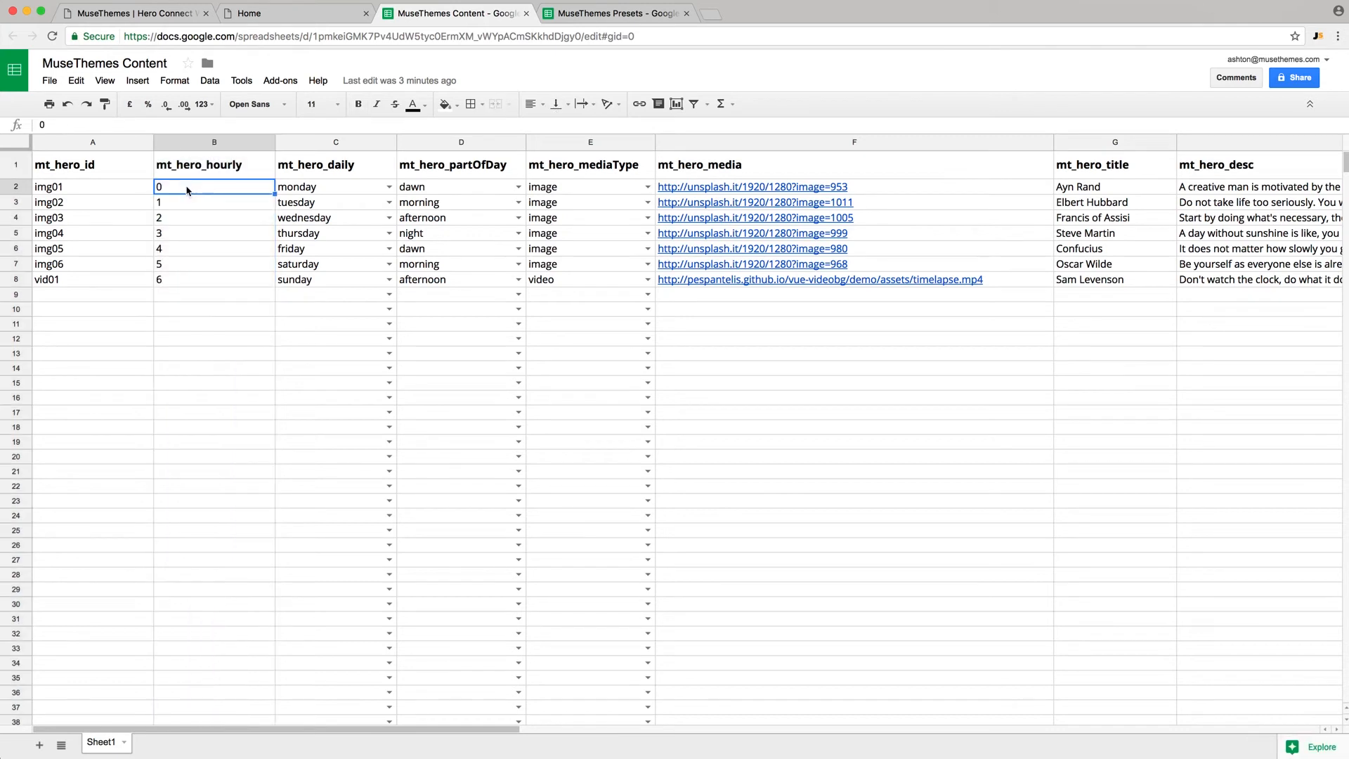
{"action": "left_click", "coordinate": [183, 205]}
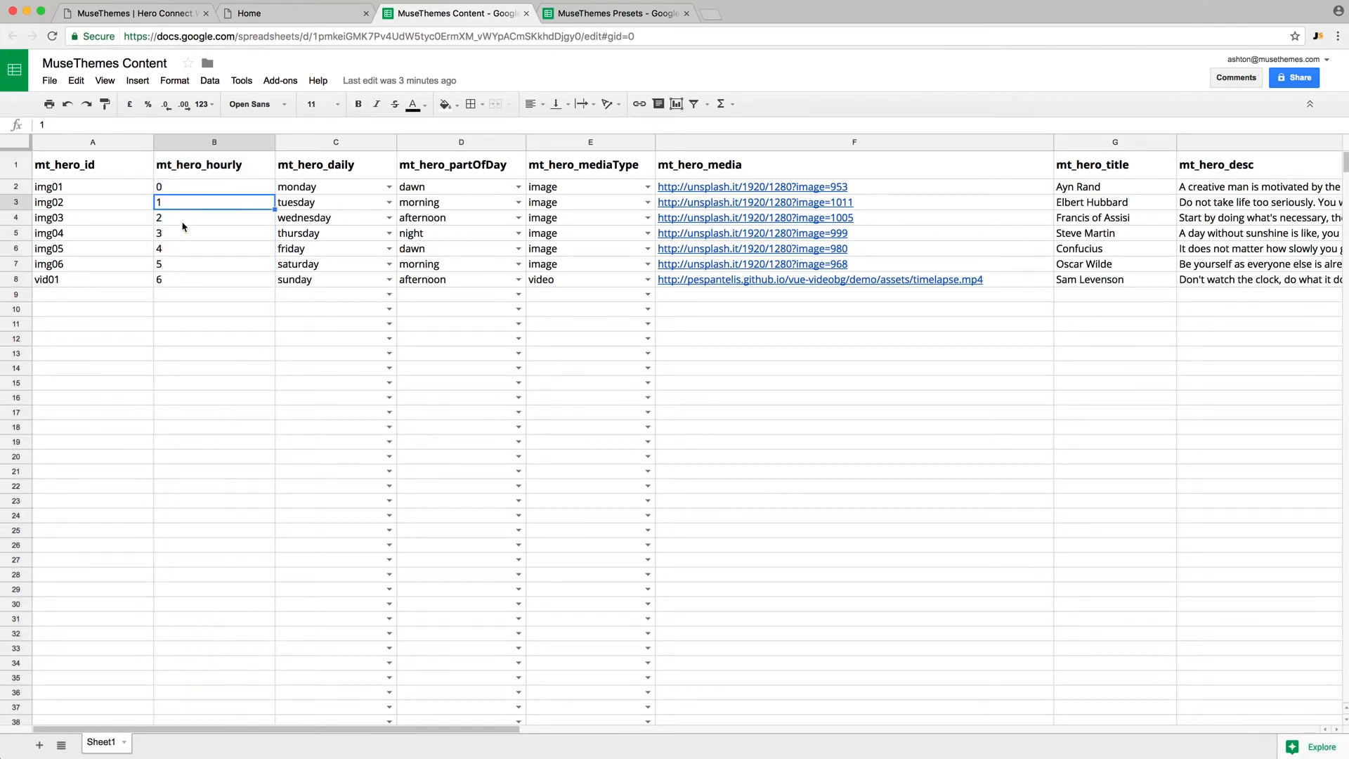
{"action": "left_click", "coordinate": [178, 194]}
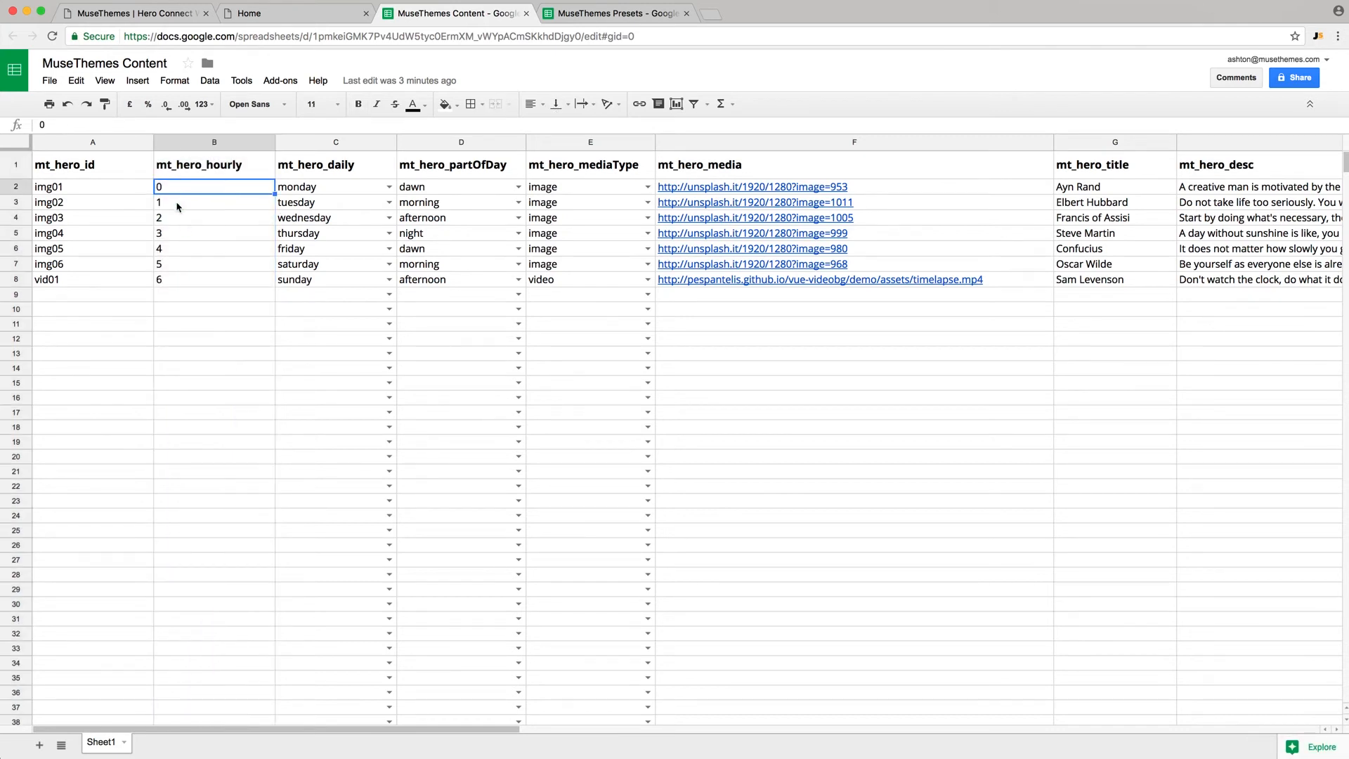
{"action": "left_click", "coordinate": [179, 206]}
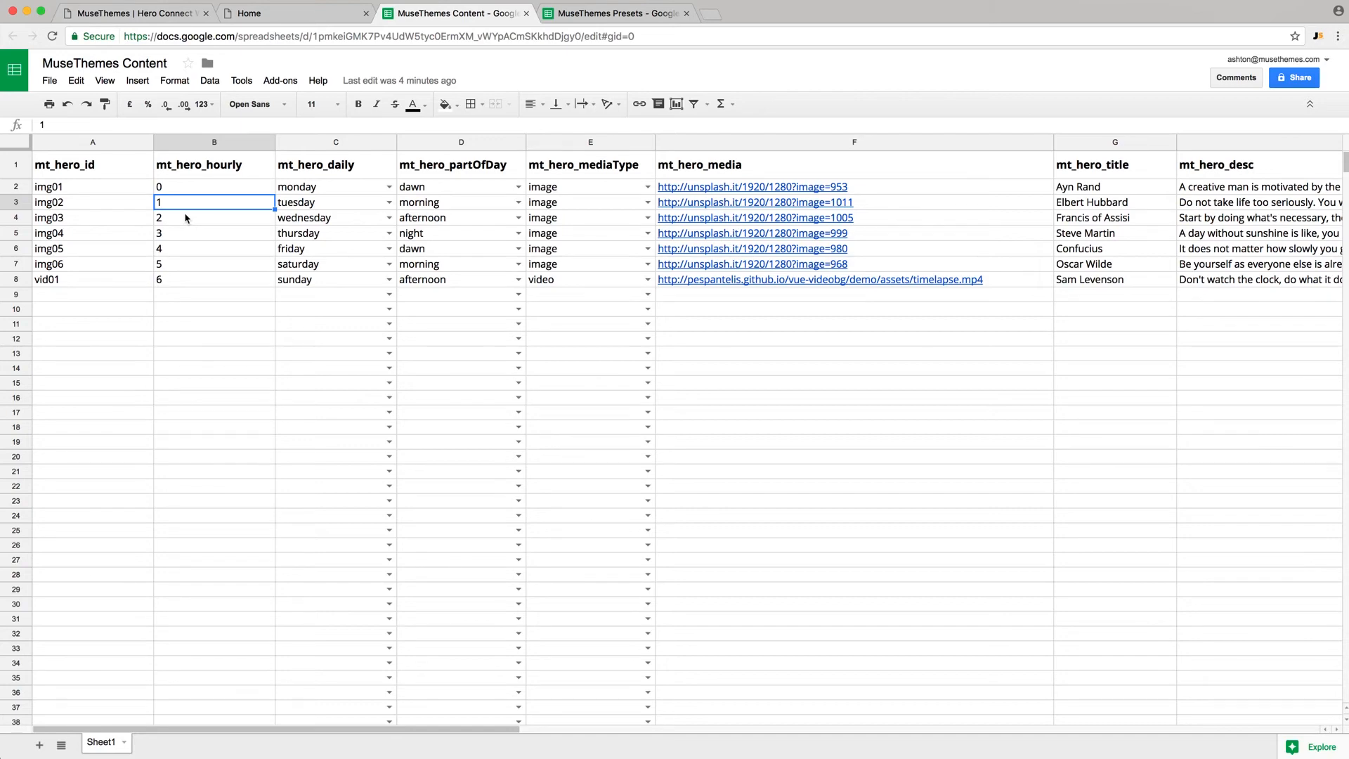
- Change displayType in B3 to timeinterval, leaving timeRange at 120 minutes
{"action": "left_click", "coordinate": [610, 13]}
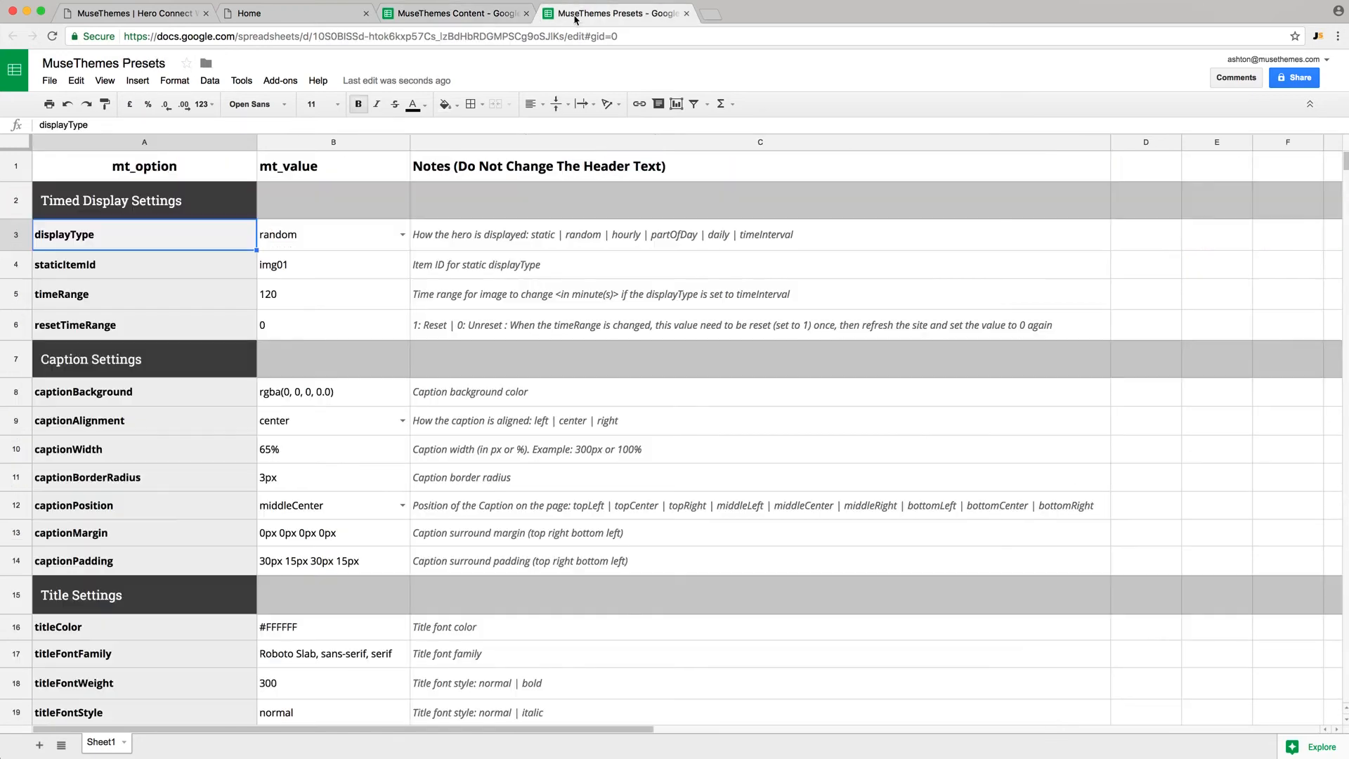
{"action": "left_click", "coordinate": [402, 234]}
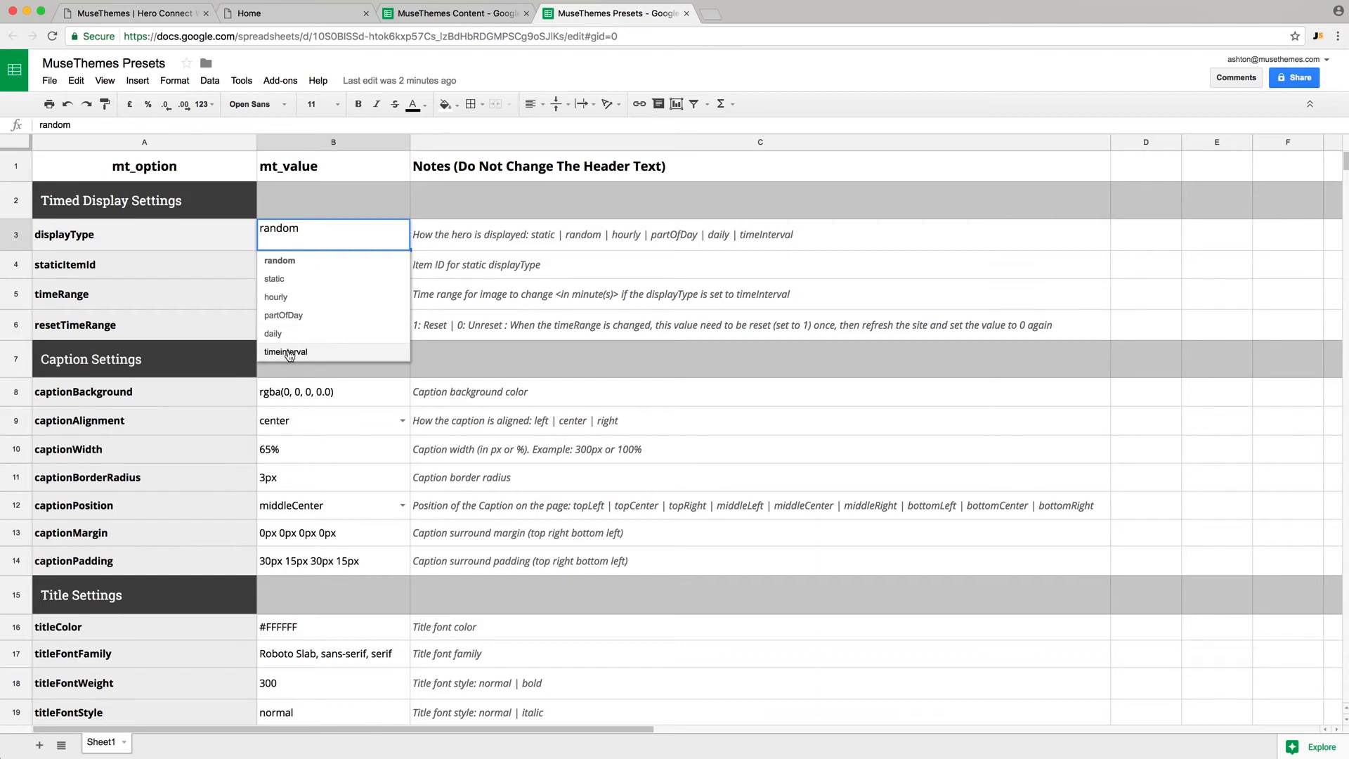
{"action": "left_click", "coordinate": [288, 352]}
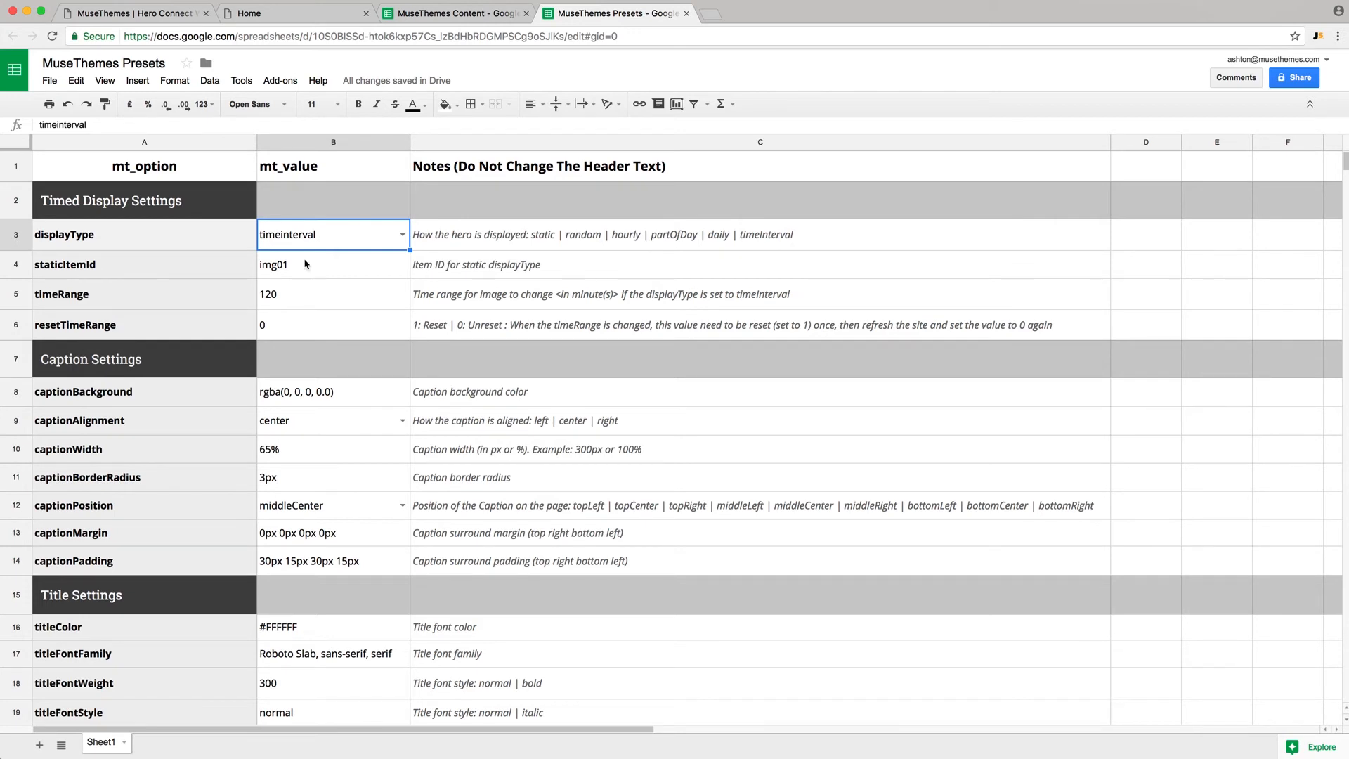
{"action": "left_click", "coordinate": [274, 301]}
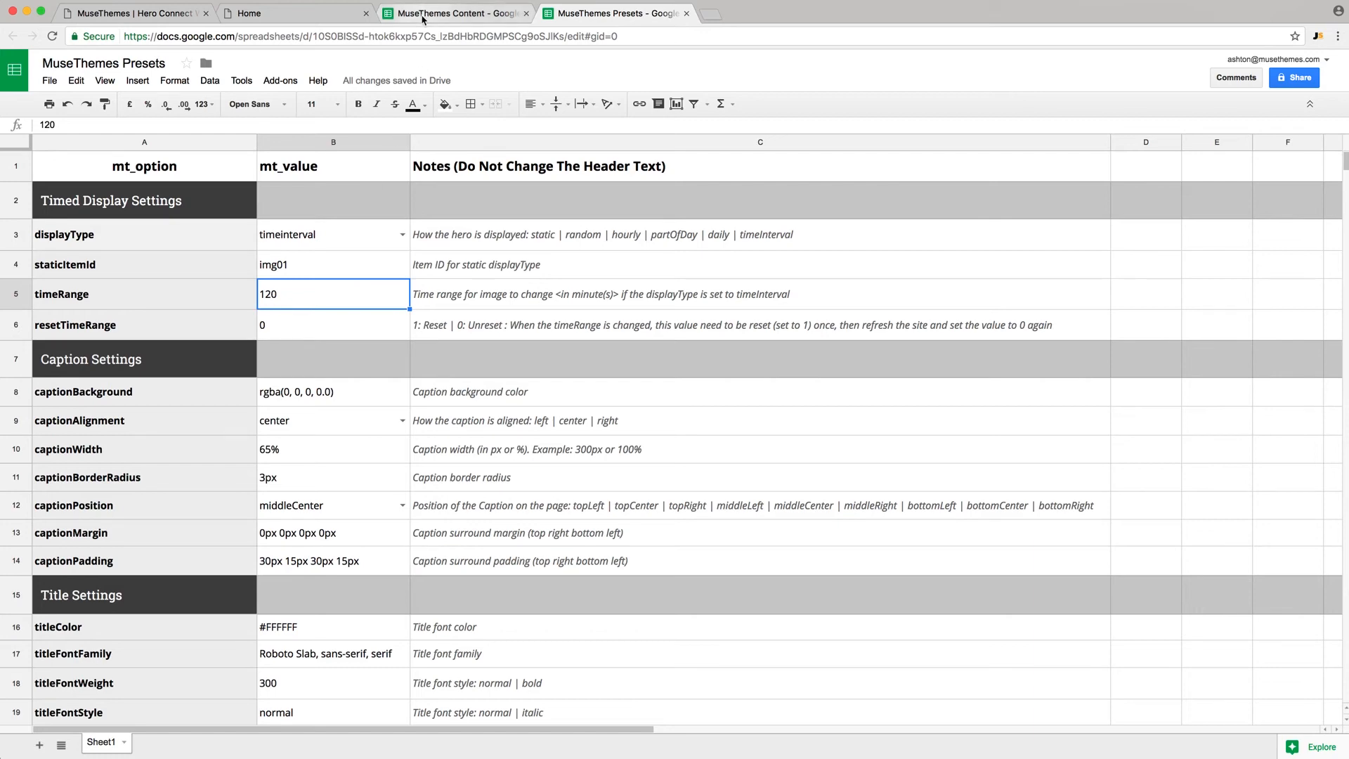
{"action": "left_click", "coordinate": [450, 13]}
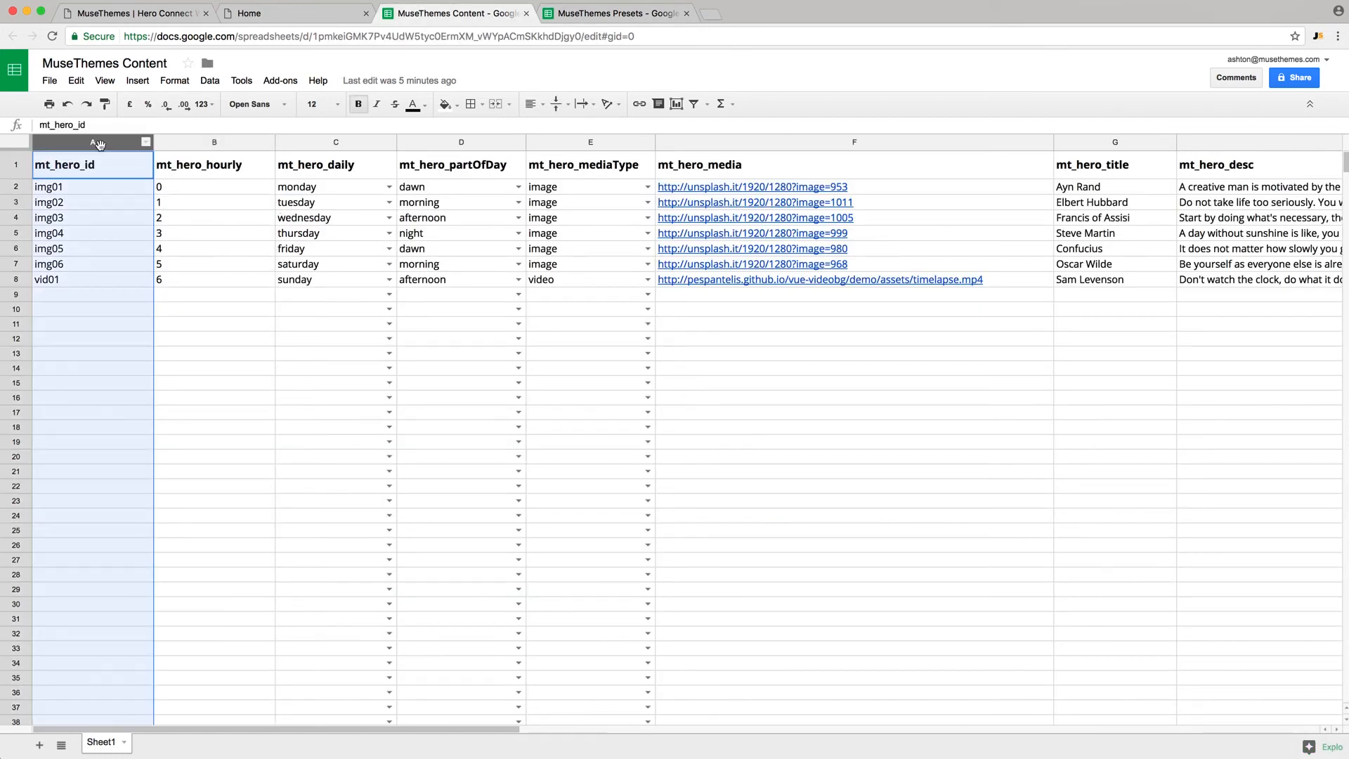
- Go over the mt_hero_id, mt_hero_mediaType and mt_hero_media columns
{"action": "left_click", "coordinate": [97, 144]}
{"action": "left_click", "coordinate": [583, 145]}
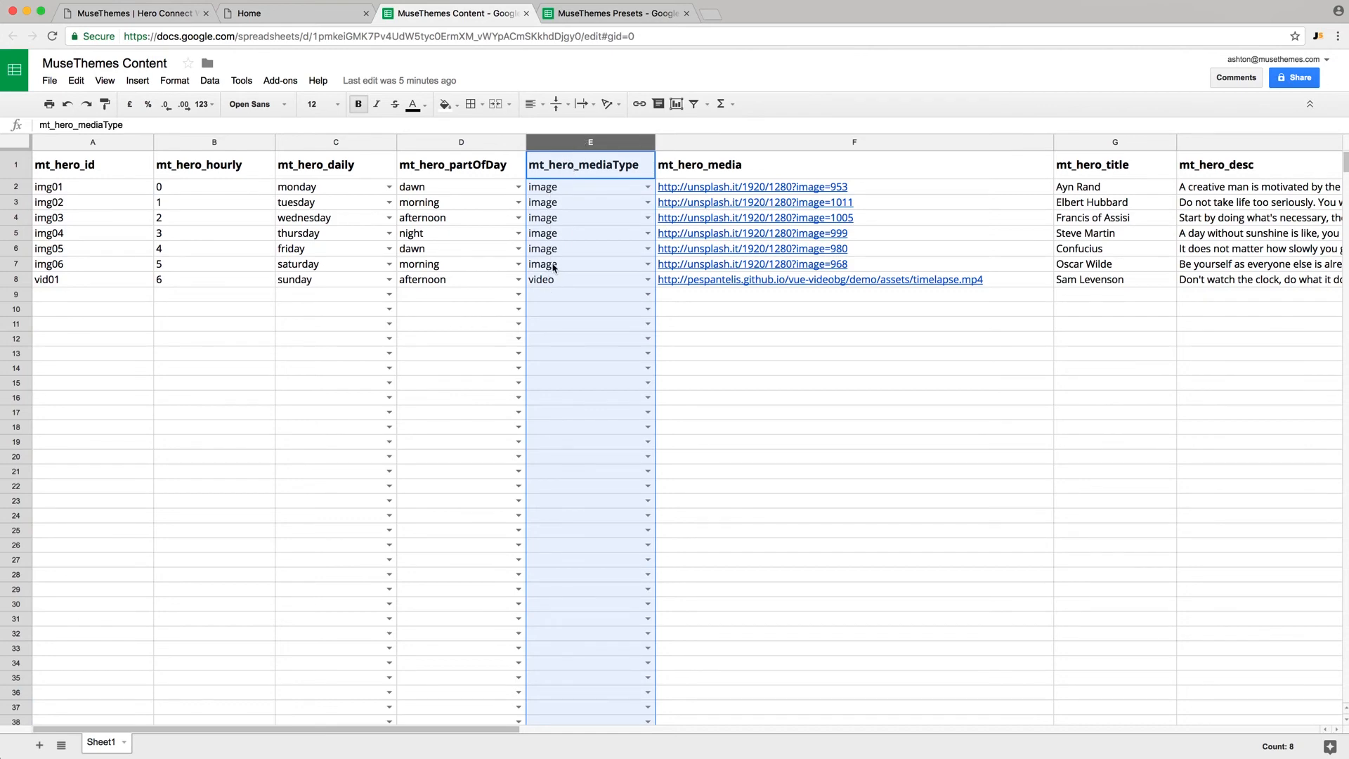
{"action": "left_click", "coordinate": [738, 145]}
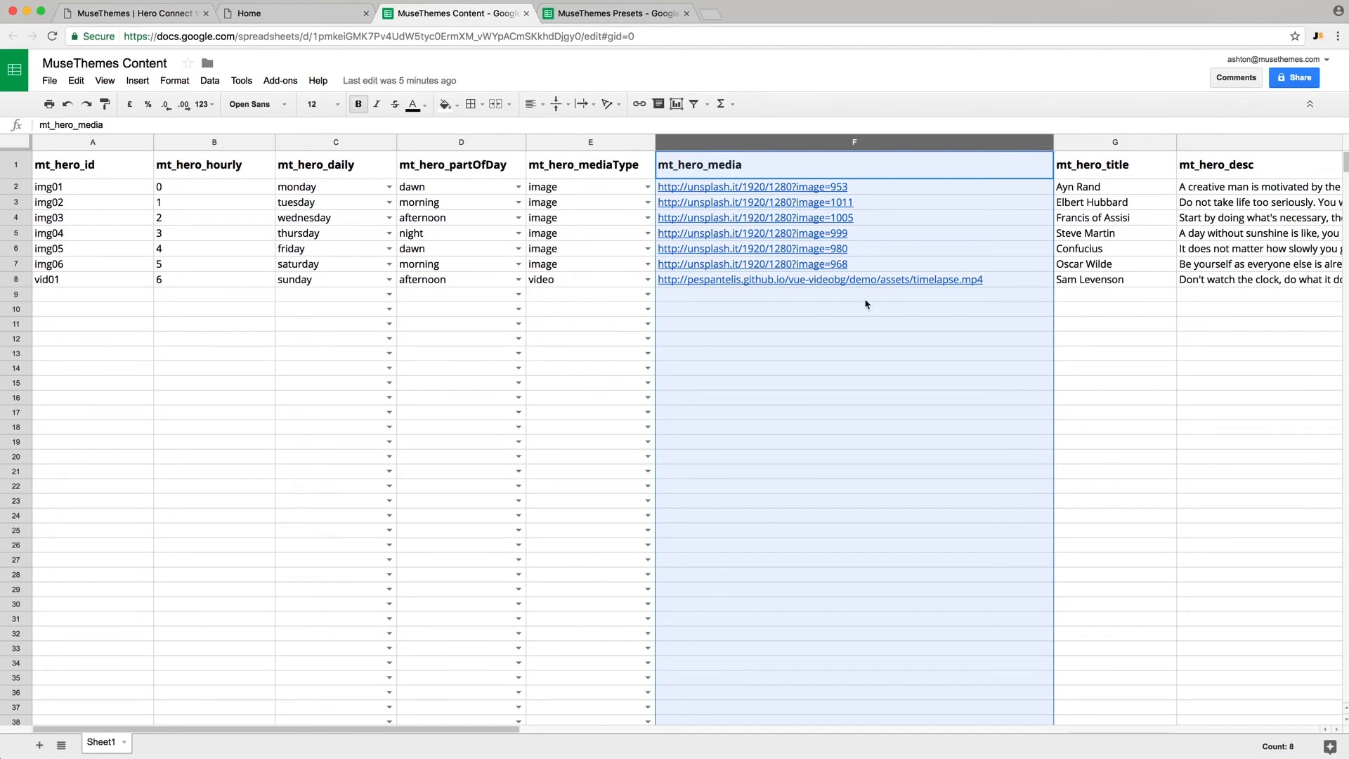
{"action": "scroll", "coordinate": [866, 303], "scroll_direction": "right", "scroll_amount": 5}
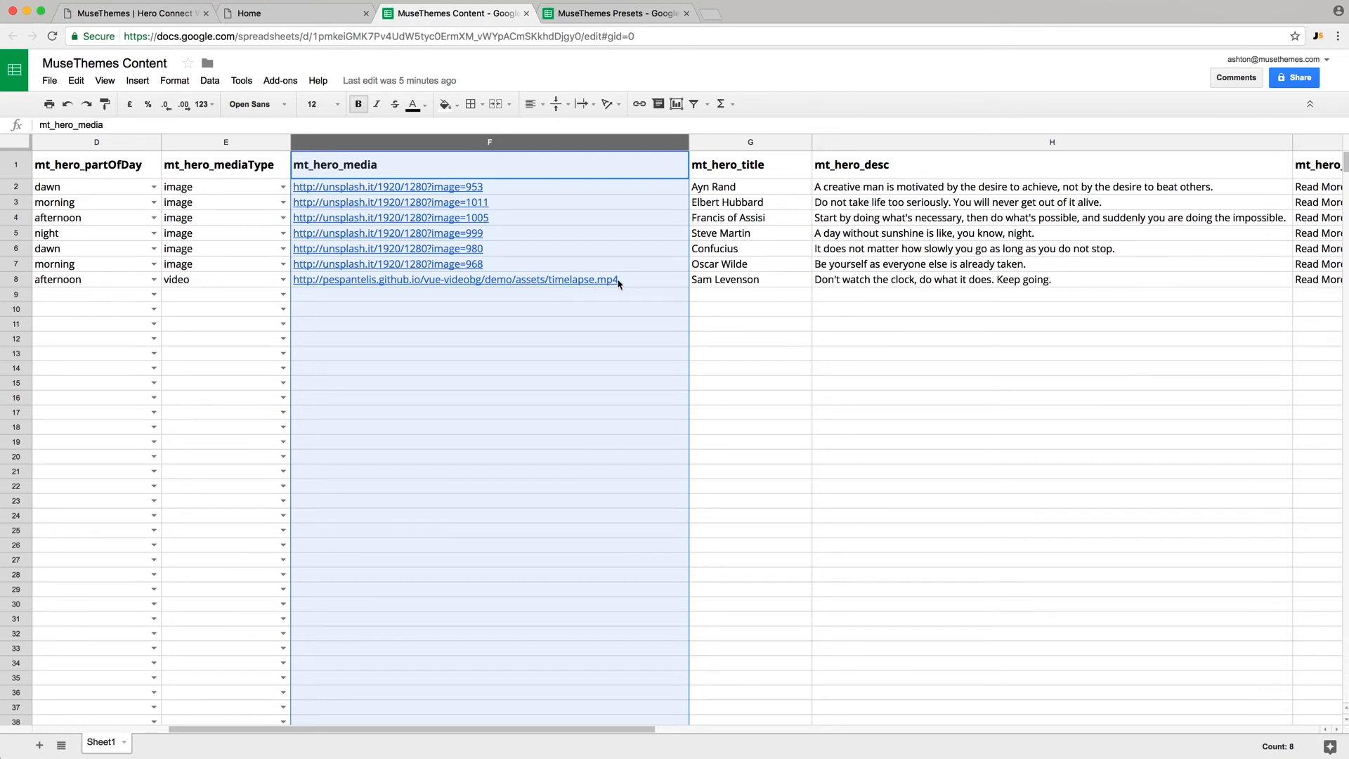
{"action": "mouse_move", "coordinate": [550, 284]}
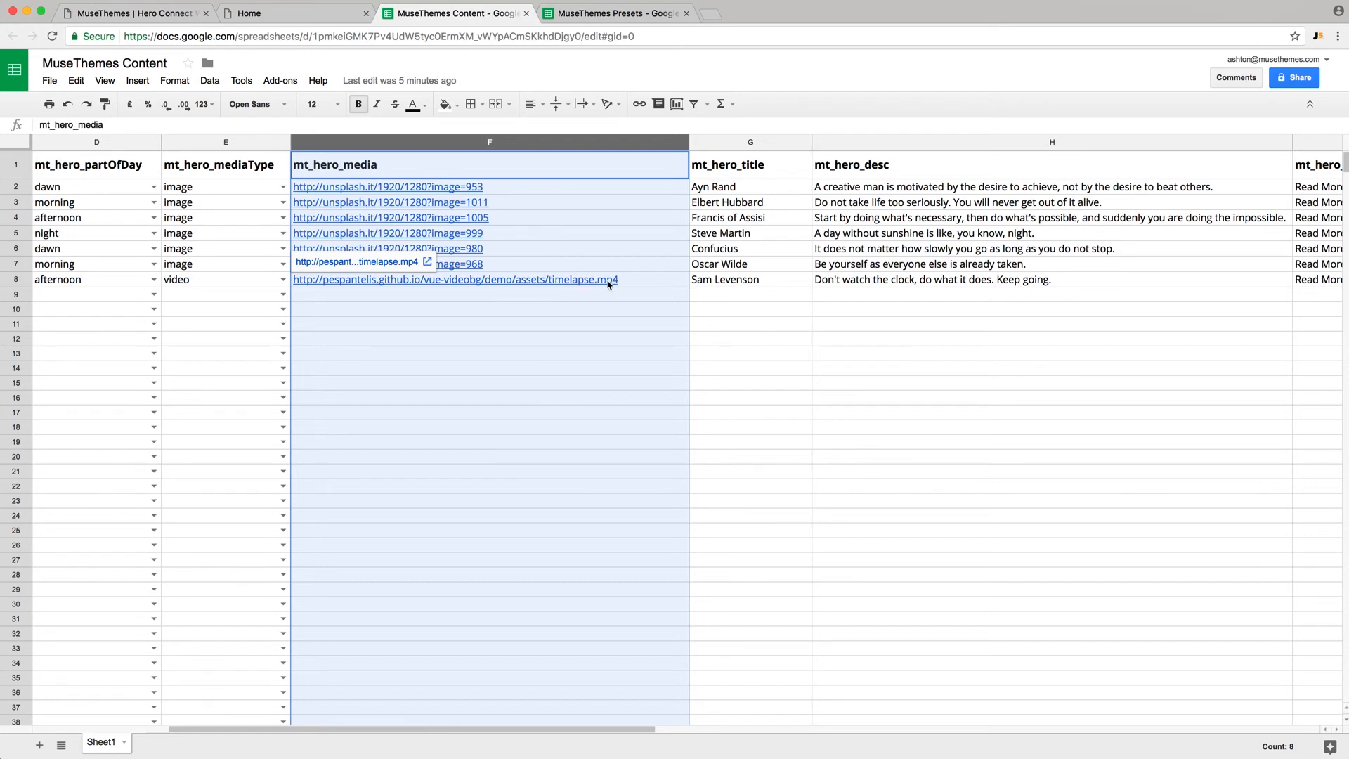
{"action": "left_click", "coordinate": [639, 297]}
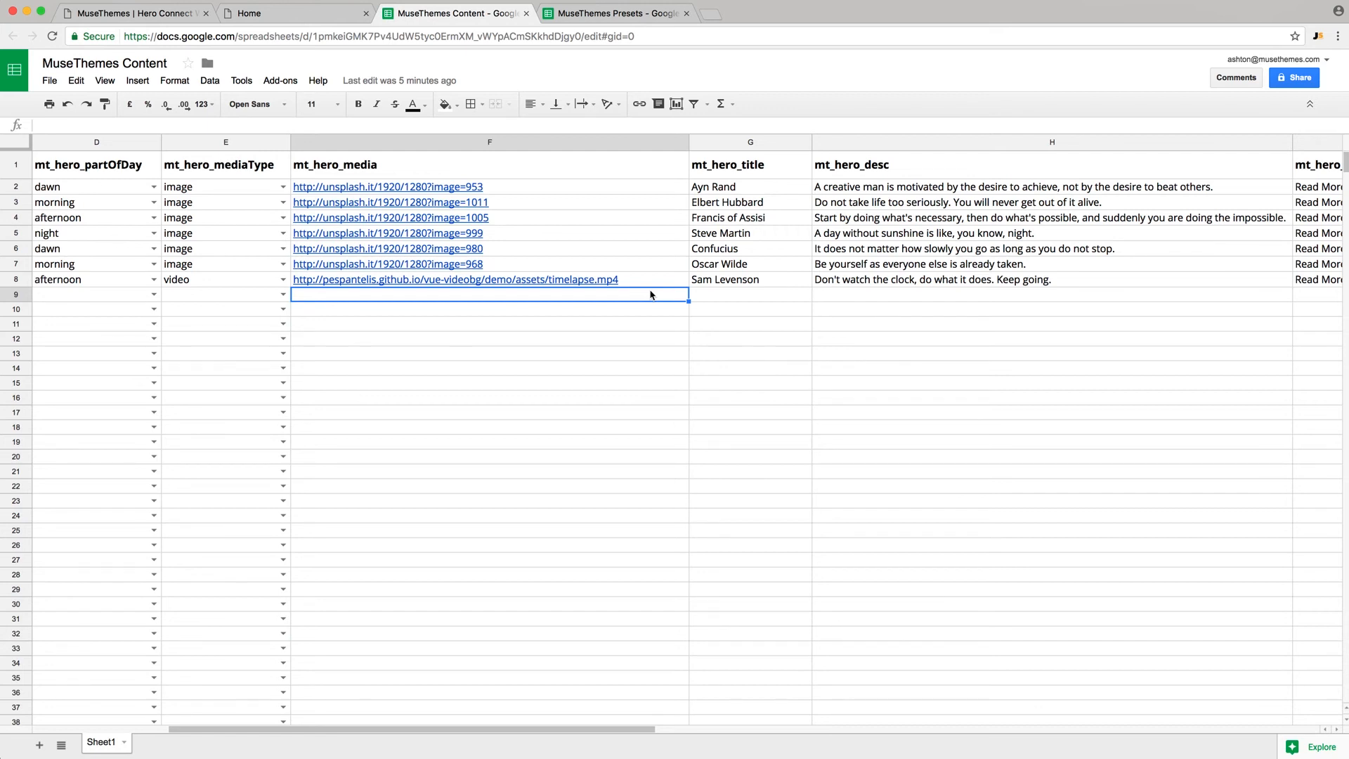
- Review the mt_hero_title and mt_hero_desc columns, then view the Home preview slide
{"action": "left_click", "coordinate": [758, 143]}
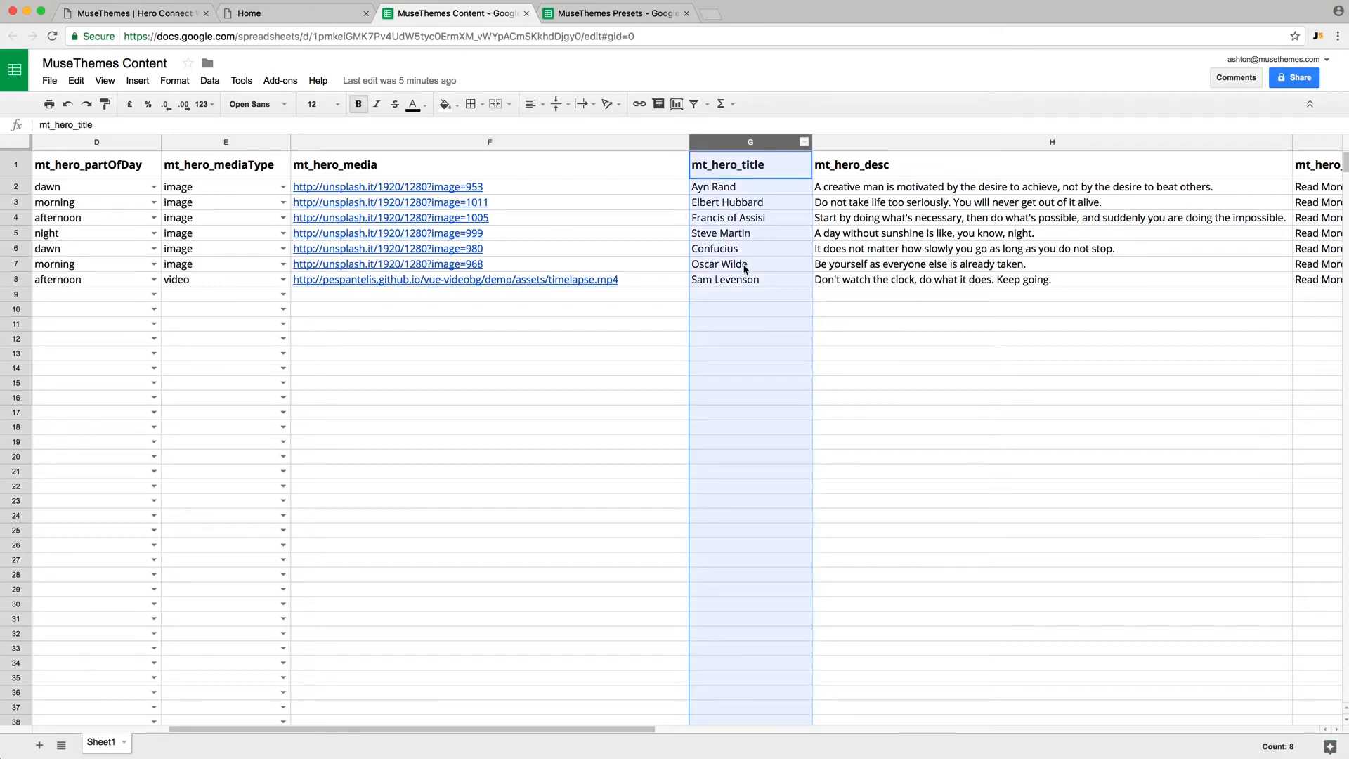
{"action": "left_click", "coordinate": [879, 143]}
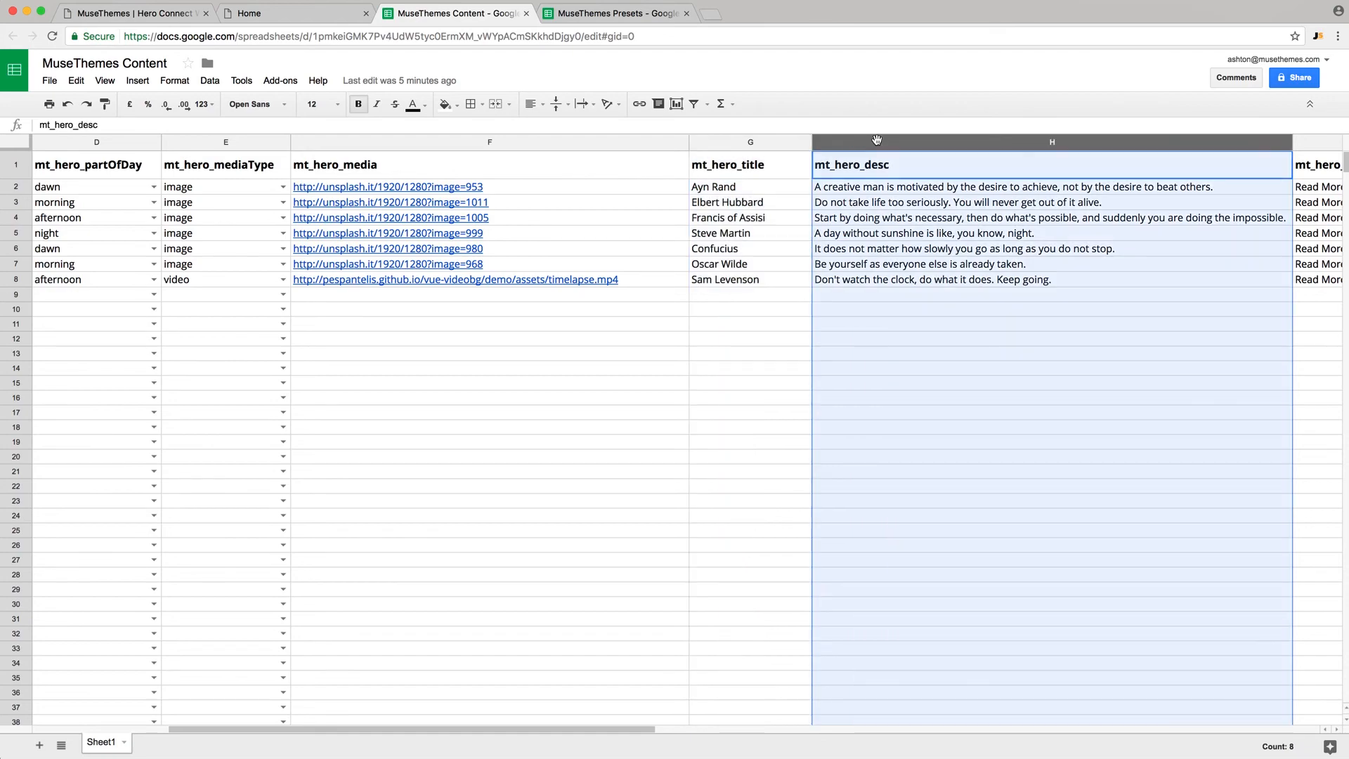
{"action": "left_click", "coordinate": [292, 13]}
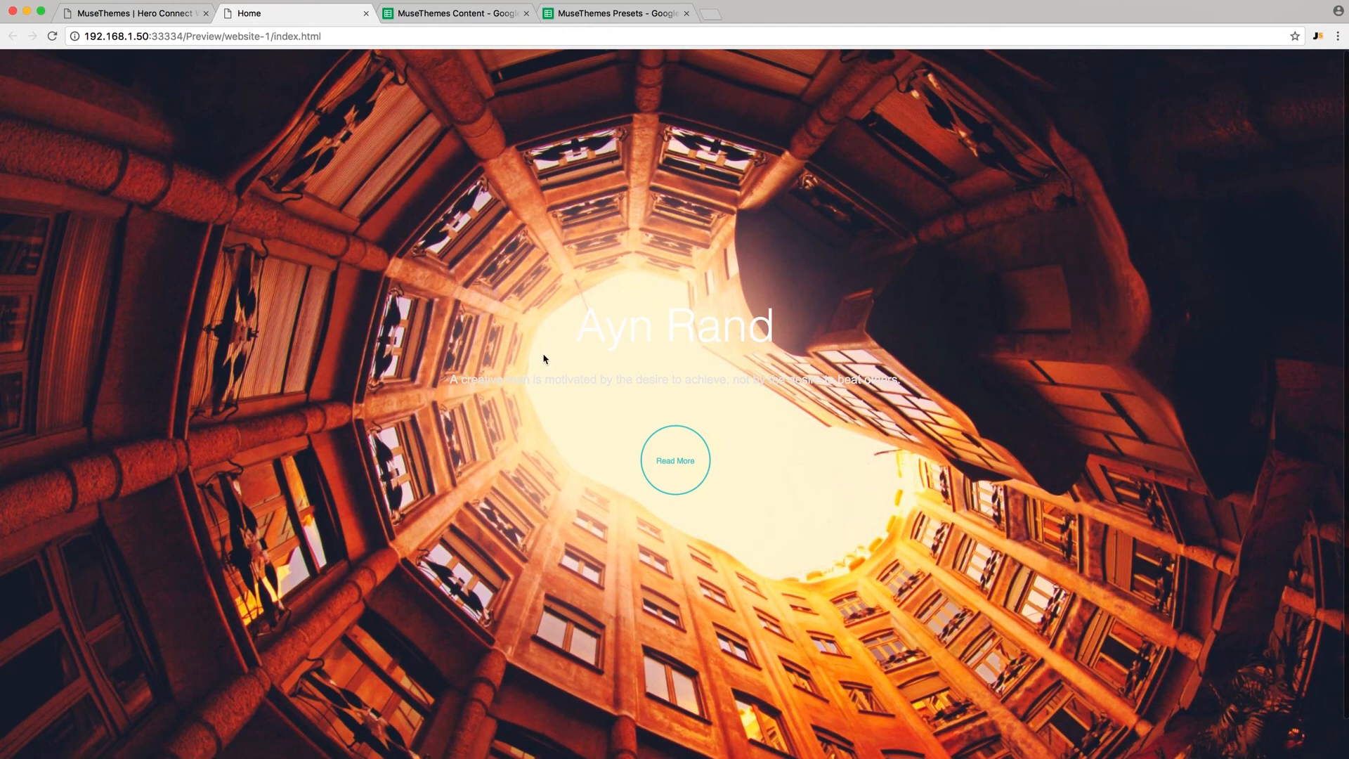
- Review the mt_hero_ctaButtonText and mt_hero_ctaButtonLink columns, then return to Presets
{"action": "left_click", "coordinate": [170, 14]}
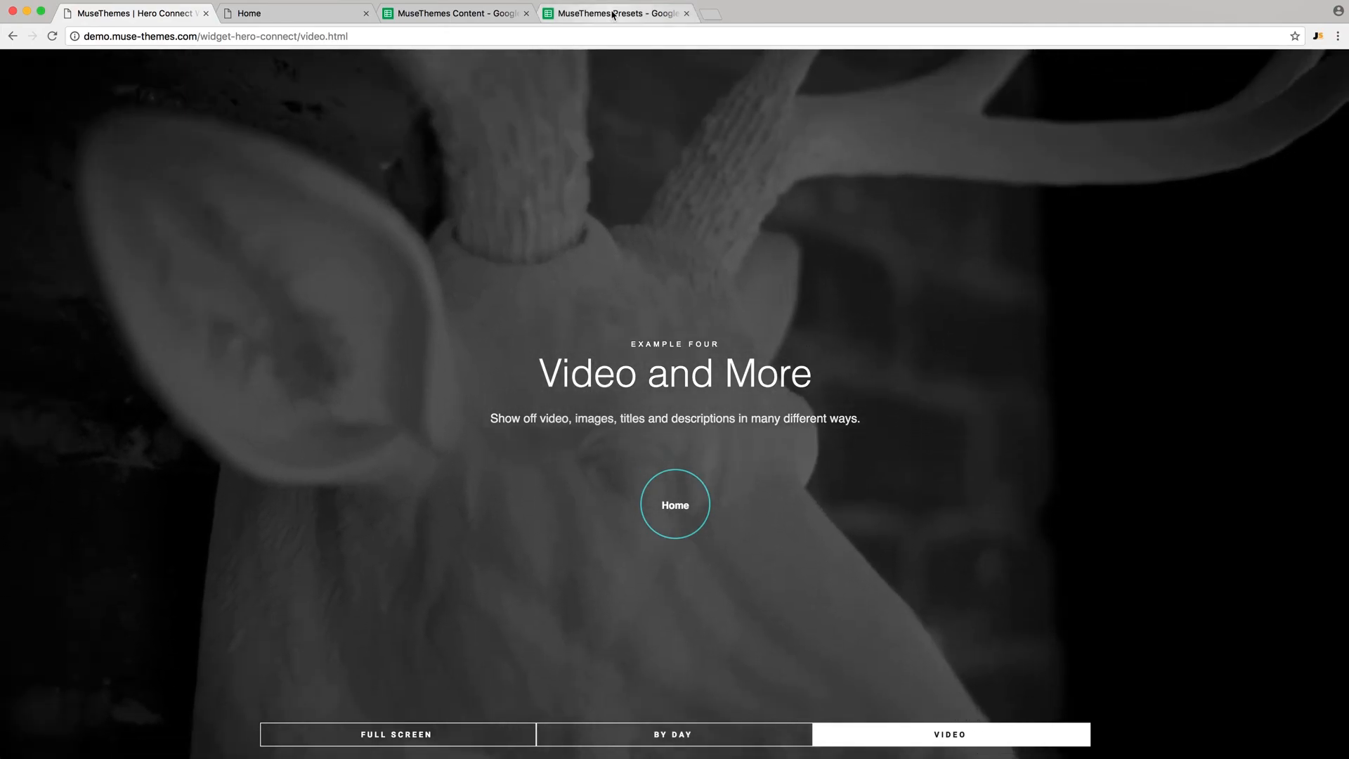
{"action": "left_click", "coordinate": [613, 14]}
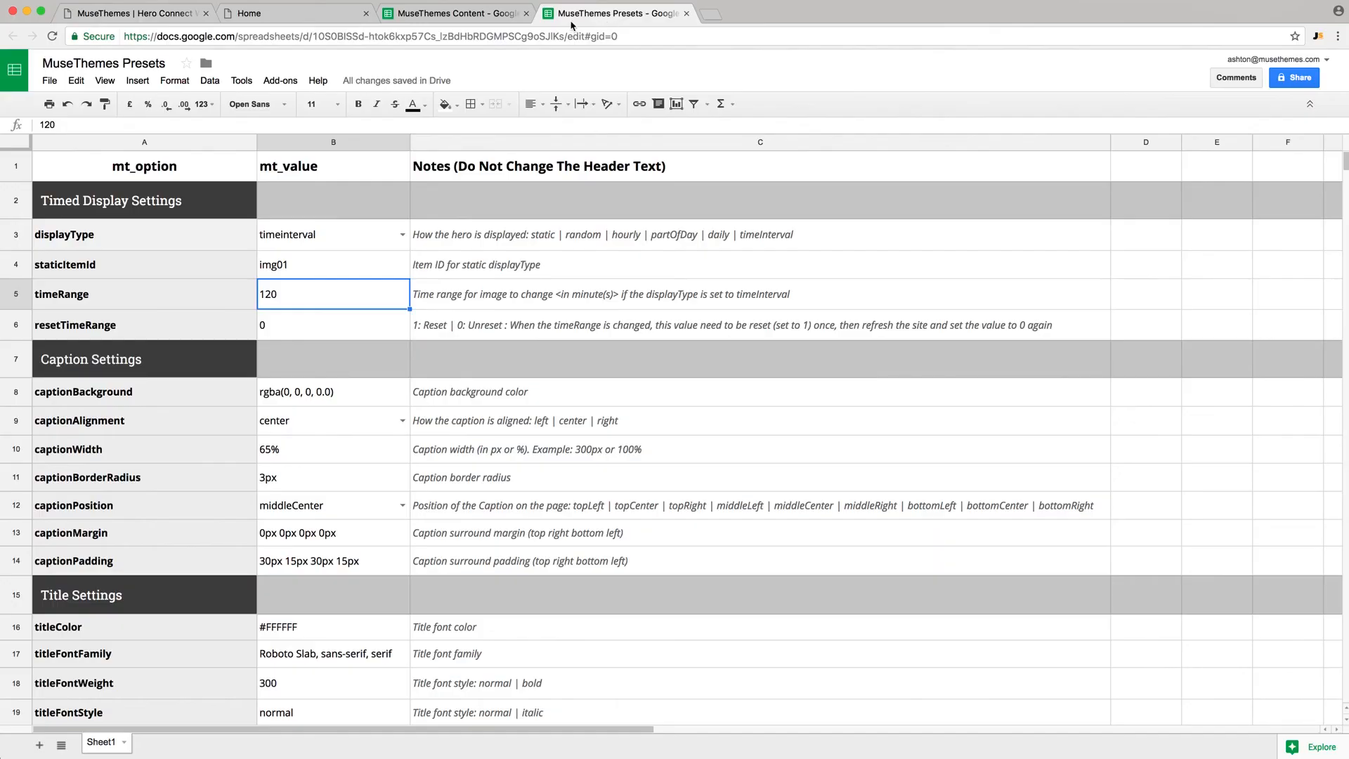
{"action": "left_click", "coordinate": [450, 15]}
{"action": "scroll", "coordinate": [1159, 189], "scroll_direction": "right", "scroll_amount": 5}
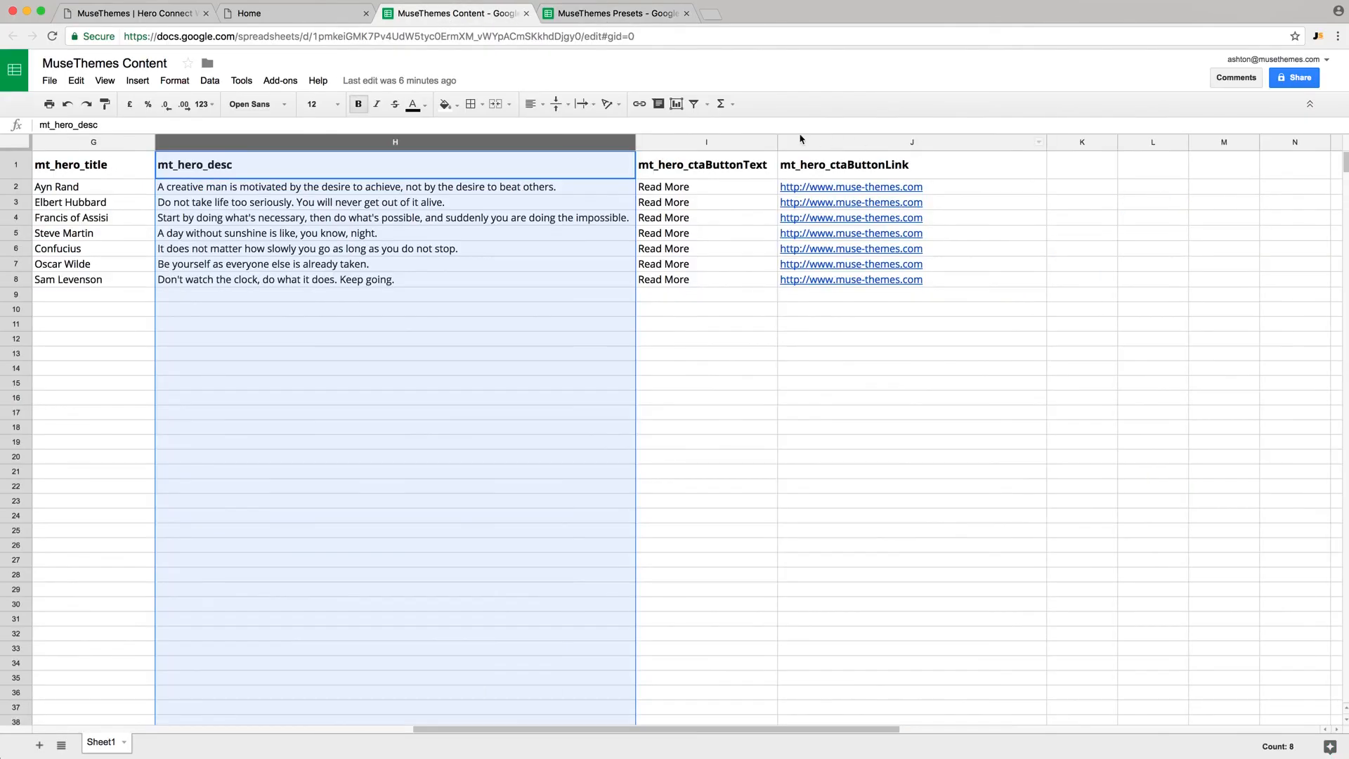
{"action": "left_click", "coordinate": [701, 143]}
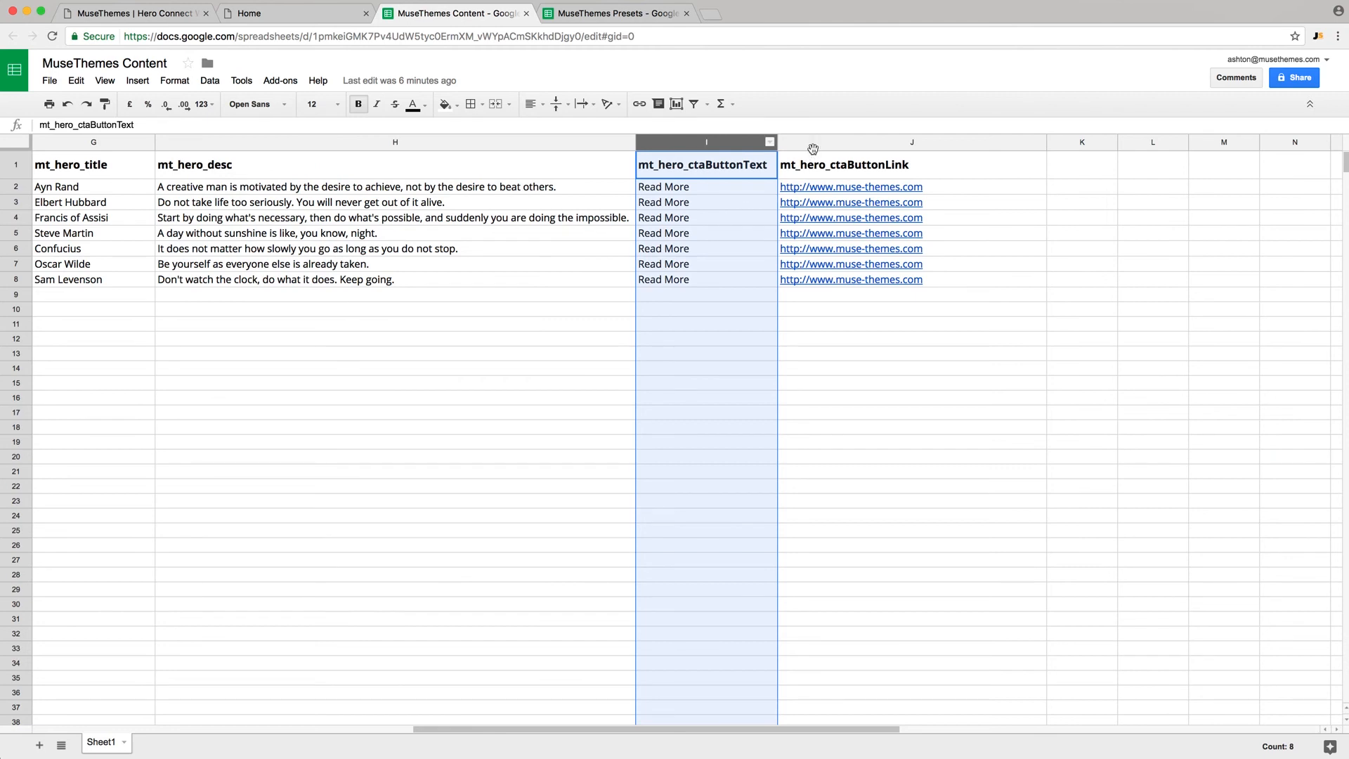
{"action": "left_click", "coordinate": [838, 143]}
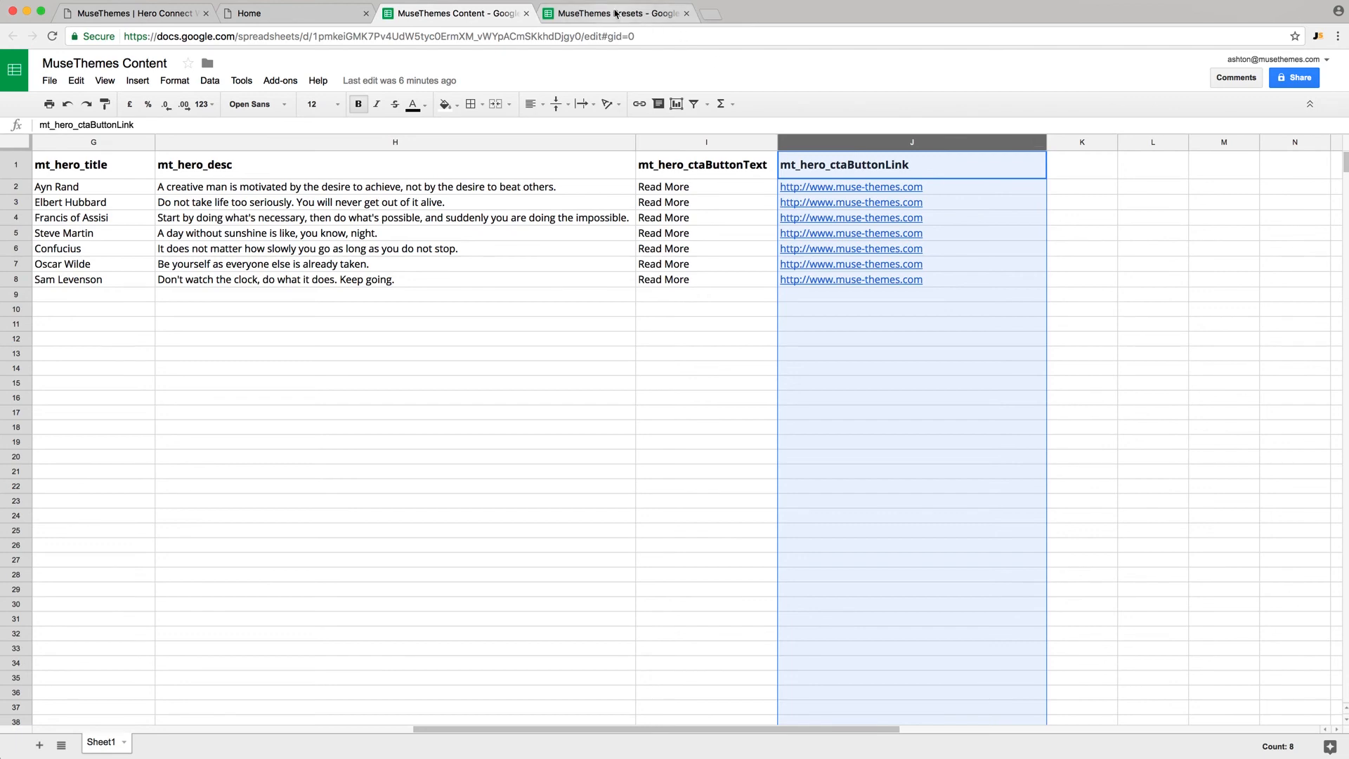
{"action": "left_click", "coordinate": [611, 13]}
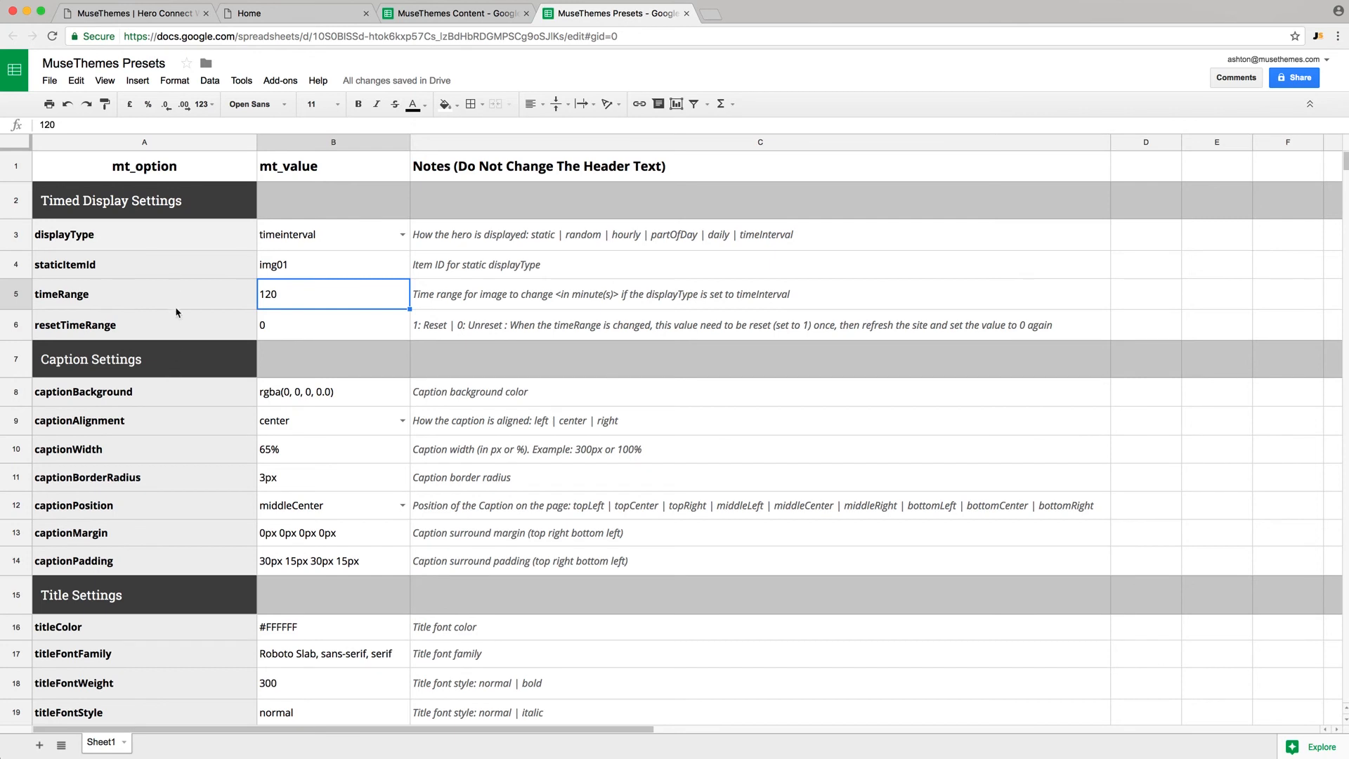
{"action": "scroll", "coordinate": [177, 312], "scroll_direction": "down", "scroll_amount": 3}
{"action": "scroll", "coordinate": [176, 313], "scroll_direction": "up", "scroll_amount": 3}
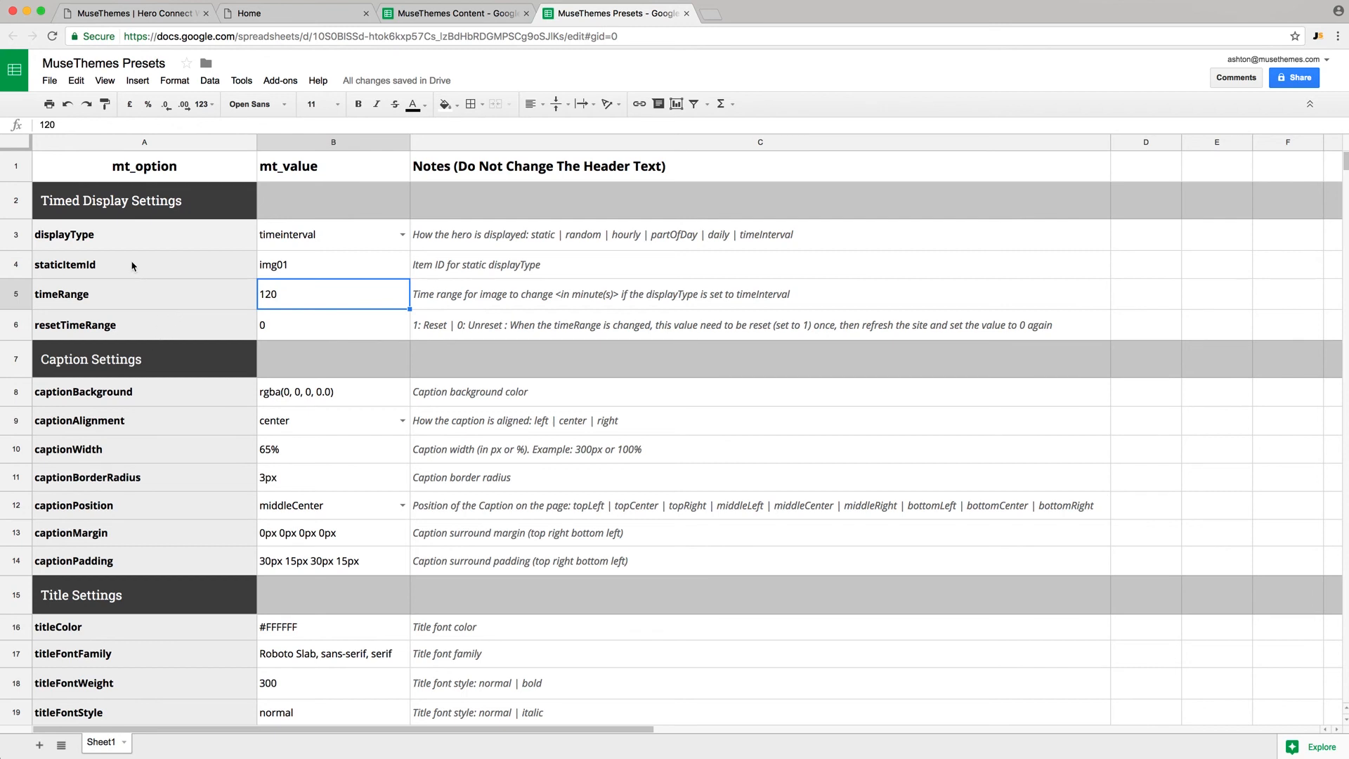
{"action": "left_click", "coordinate": [100, 238]}
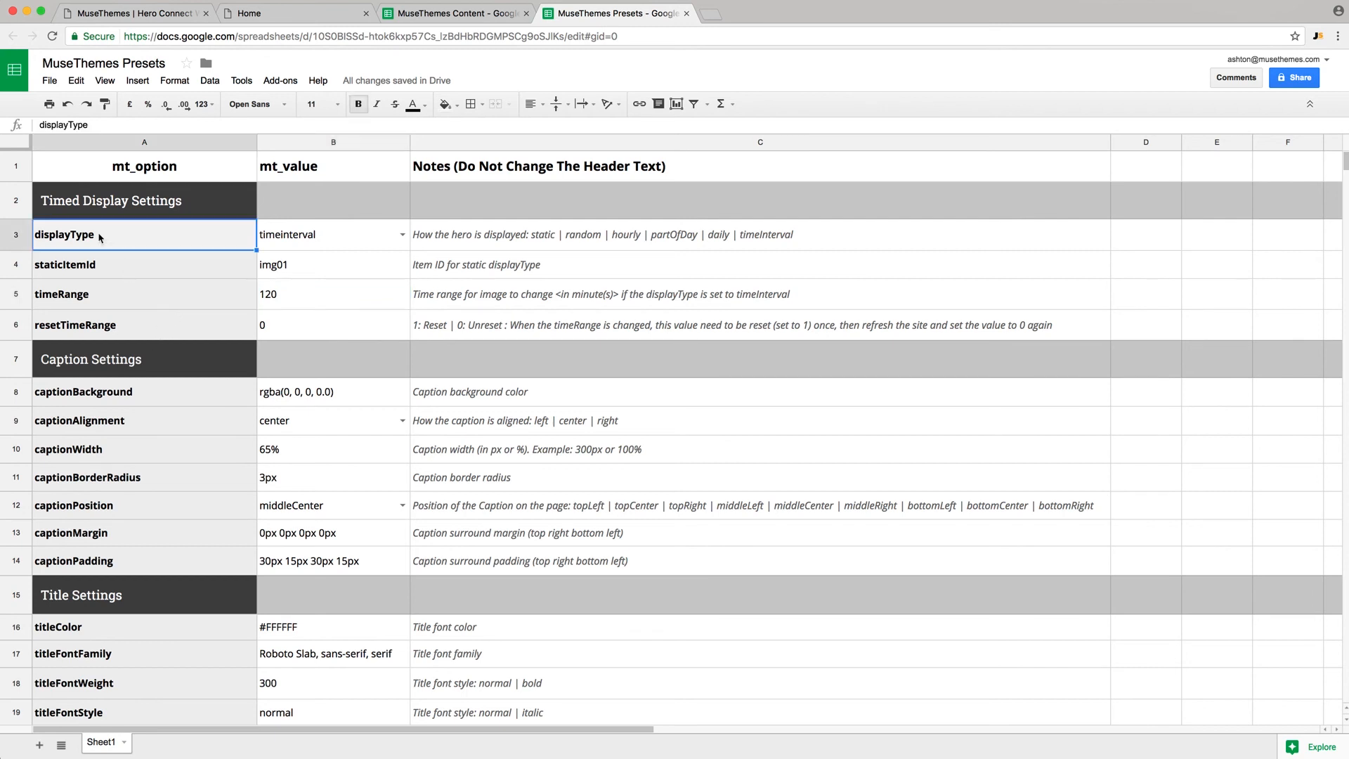
{"action": "left_click", "coordinate": [109, 273]}
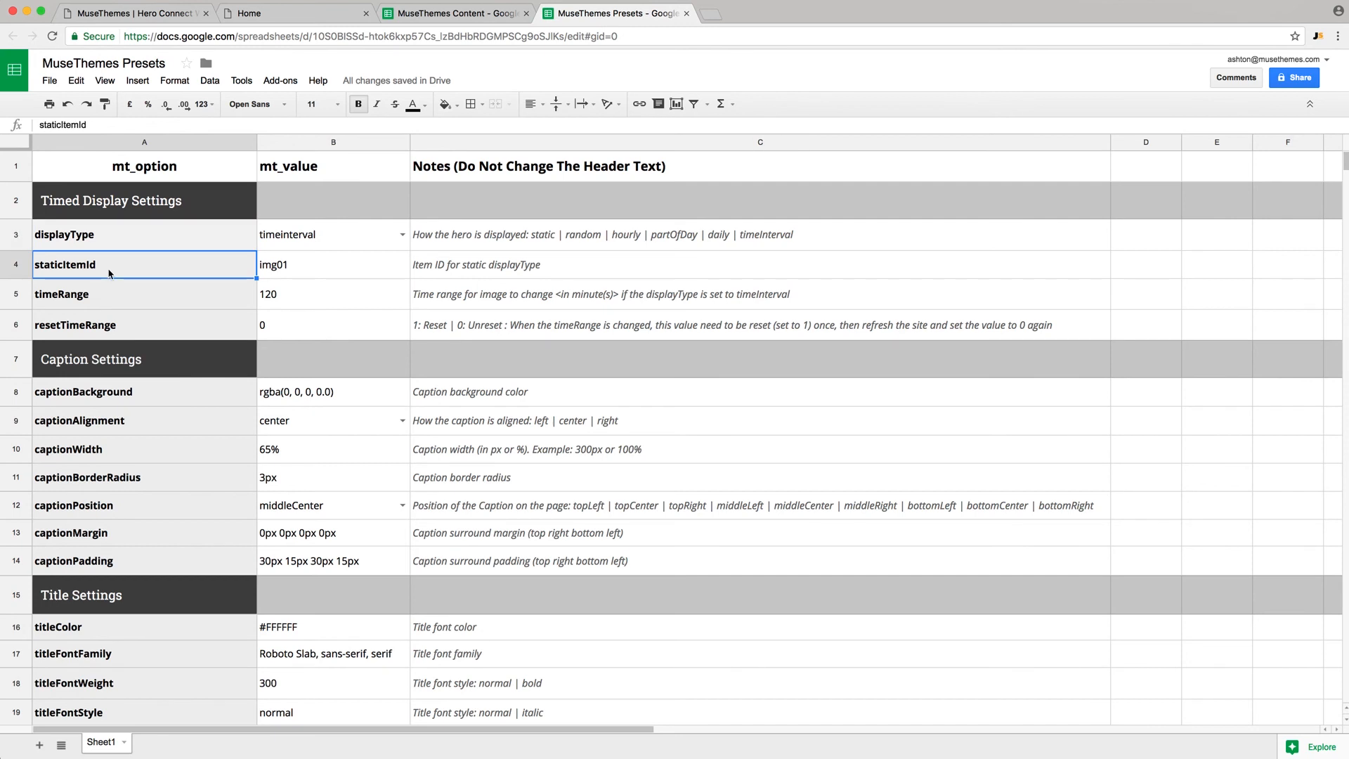
{"action": "left_click", "coordinate": [308, 267]}
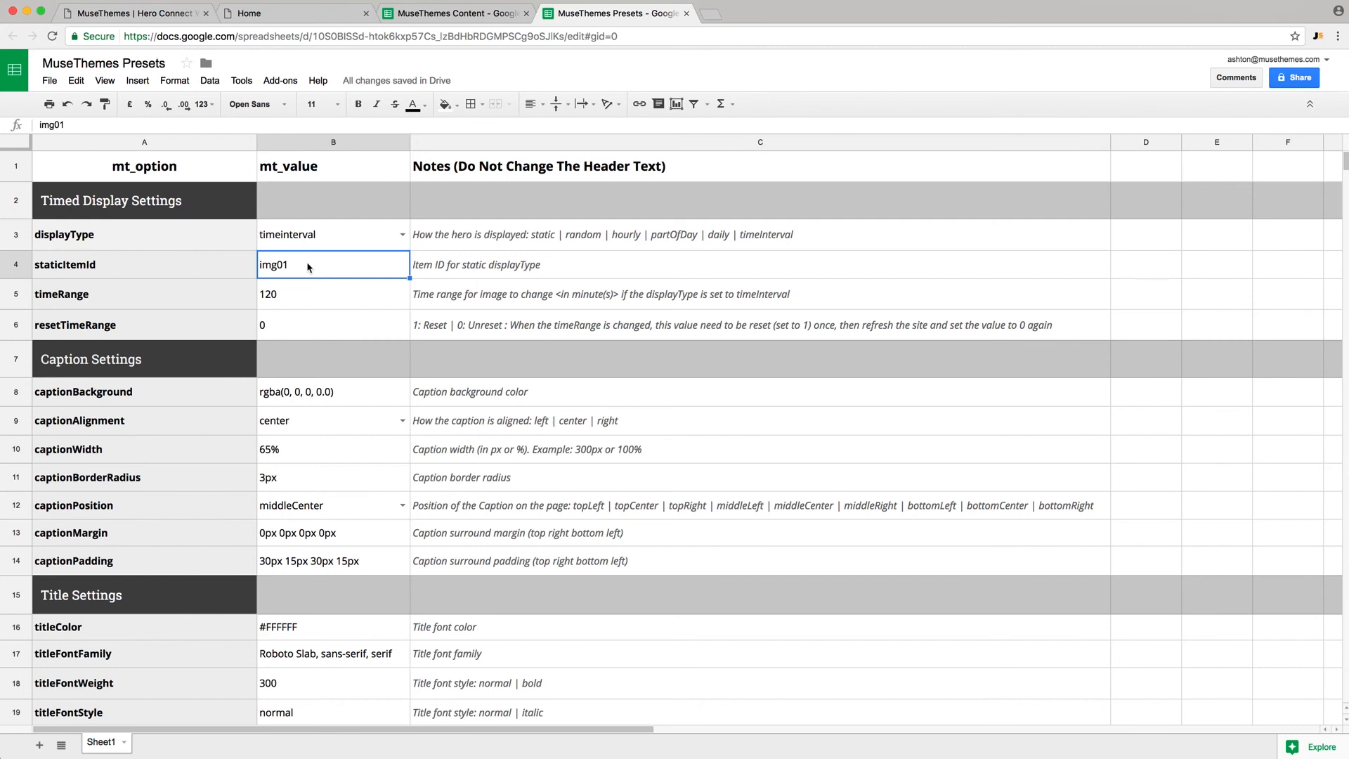
{"action": "left_click", "coordinate": [307, 299]}
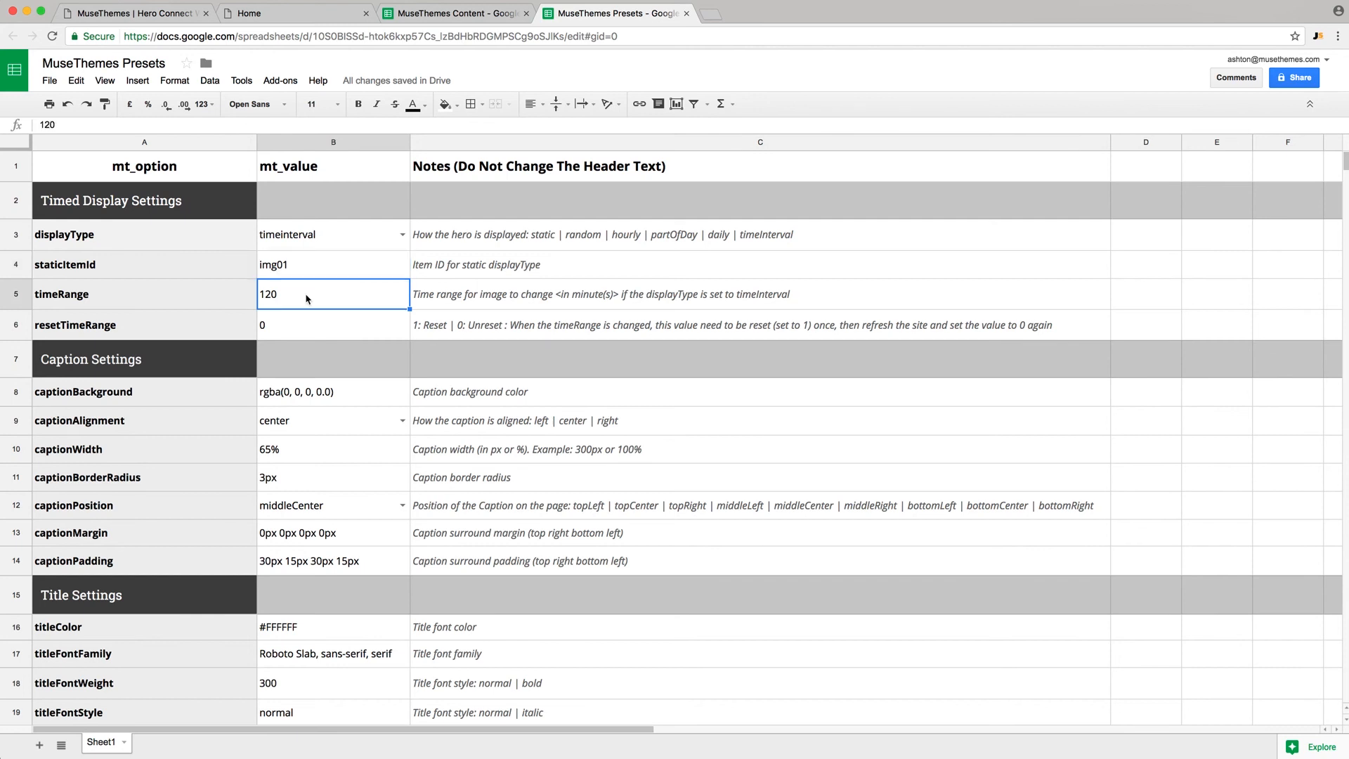
{"action": "scroll", "coordinate": [306, 299], "scroll_direction": "down", "scroll_amount": 1}
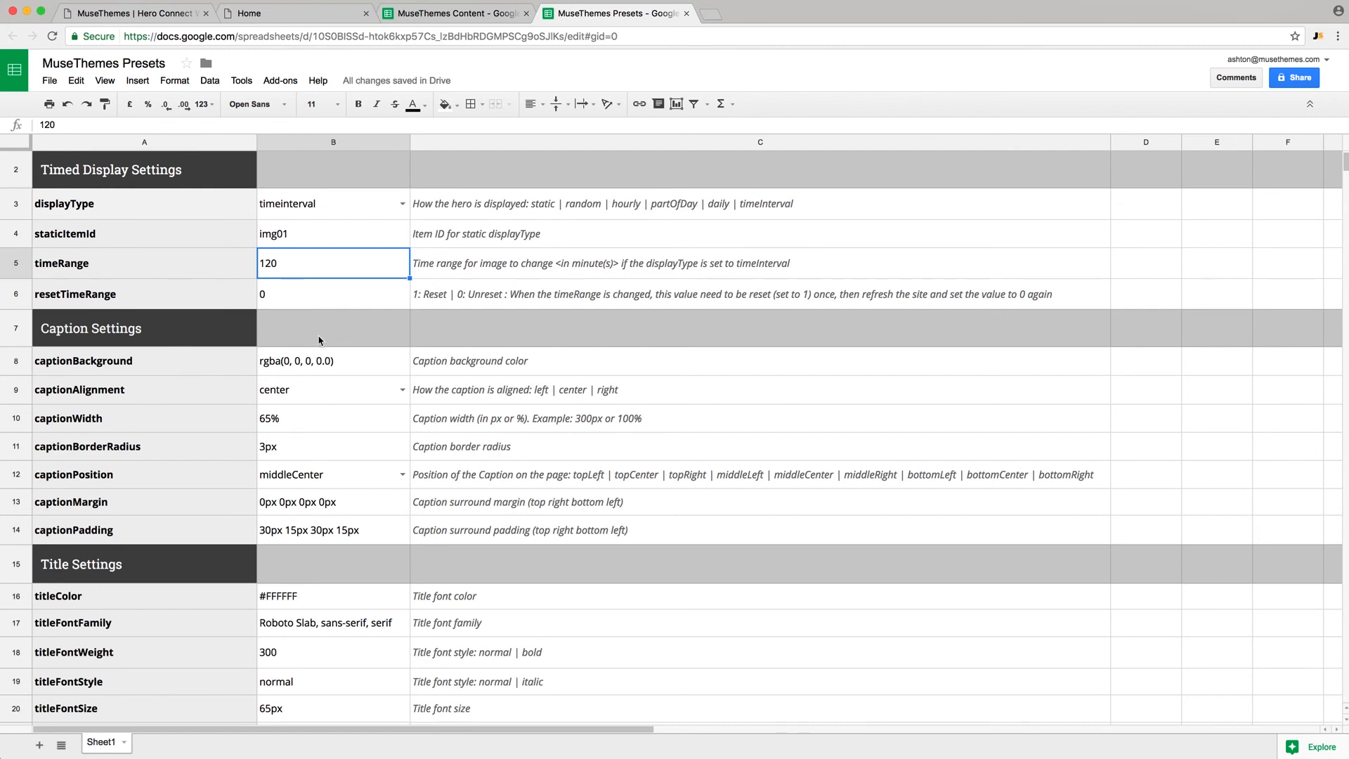
{"action": "scroll", "coordinate": [202, 356], "scroll_direction": "down", "scroll_amount": 2}
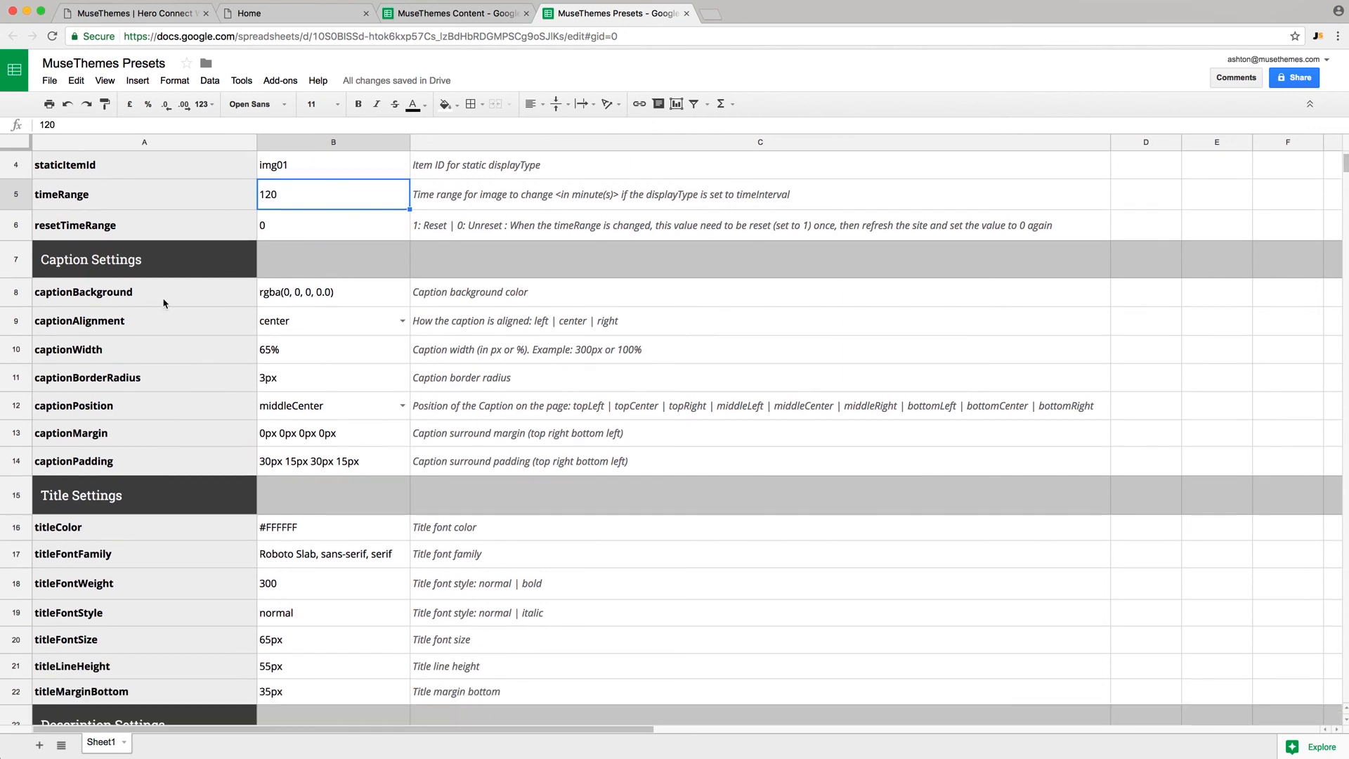
{"action": "left_click", "coordinate": [164, 302]}
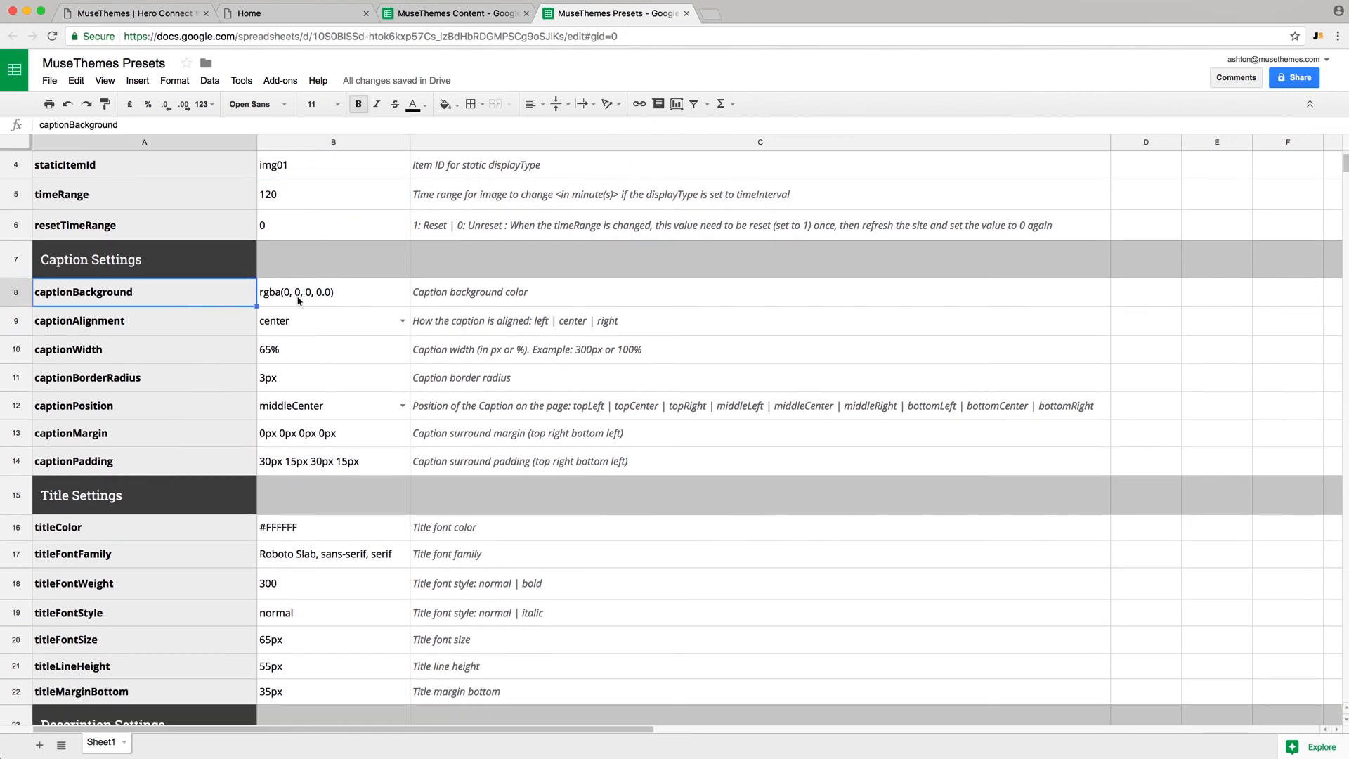
- Look over the captionBackground colour and the enableCtaButton value 1
{"action": "left_click", "coordinate": [298, 299]}
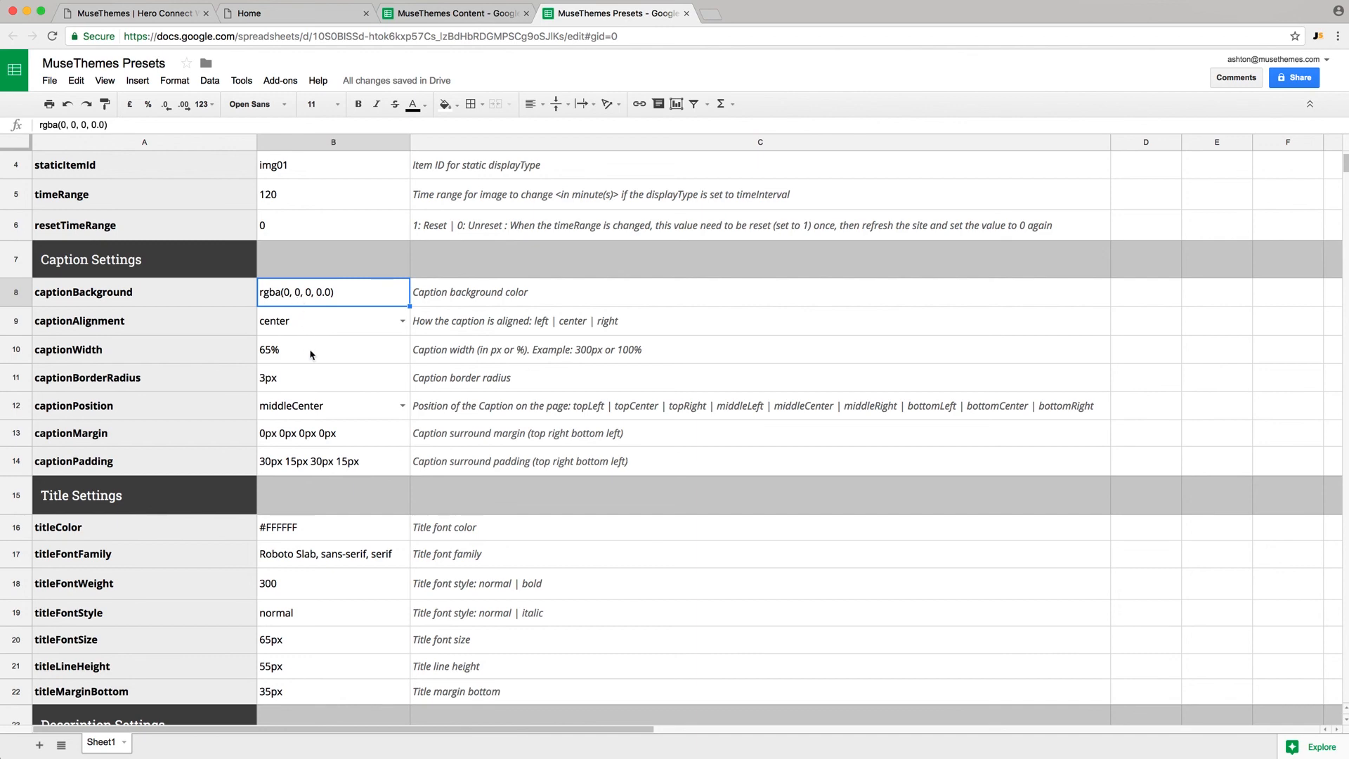
{"action": "scroll", "coordinate": [311, 354], "scroll_direction": "down", "scroll_amount": 5}
{"action": "scroll", "coordinate": [312, 354], "scroll_direction": "down", "scroll_amount": 4}
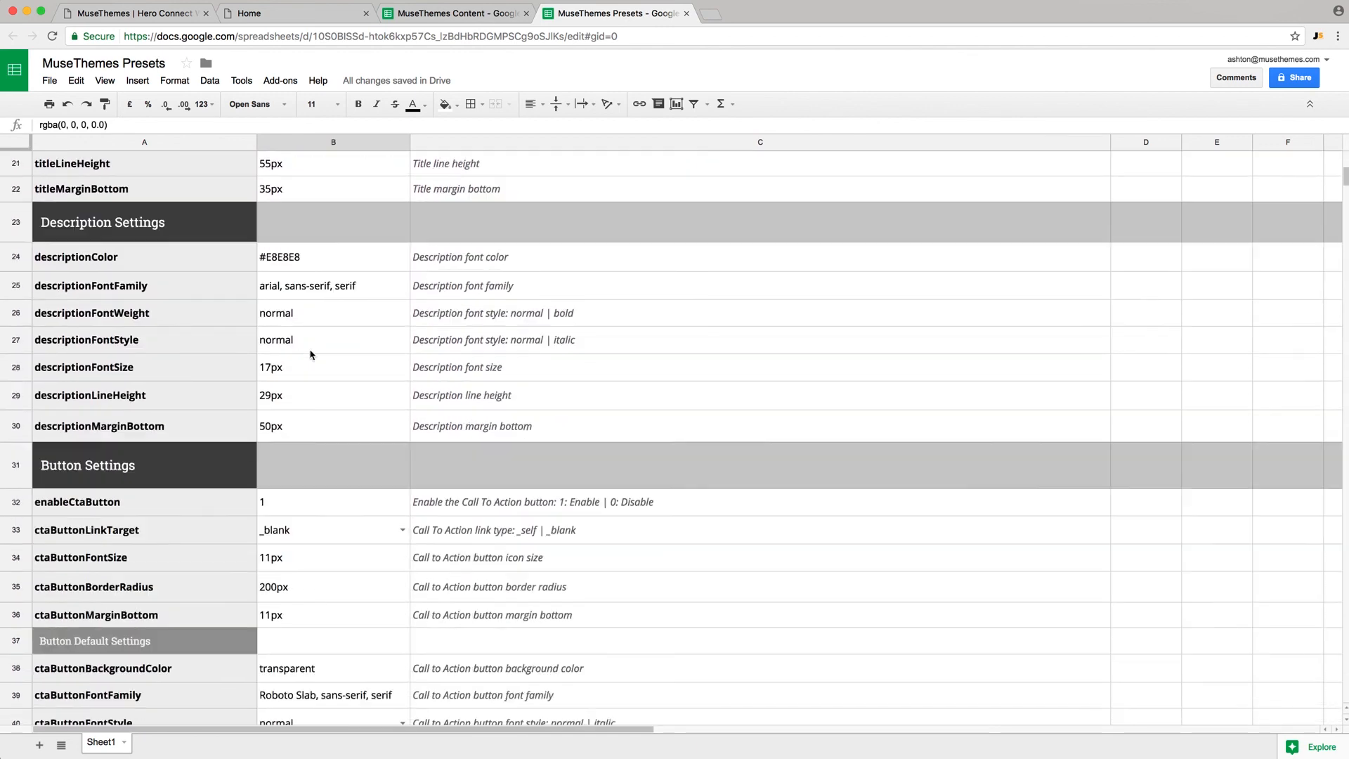
{"action": "left_click", "coordinate": [294, 413]}
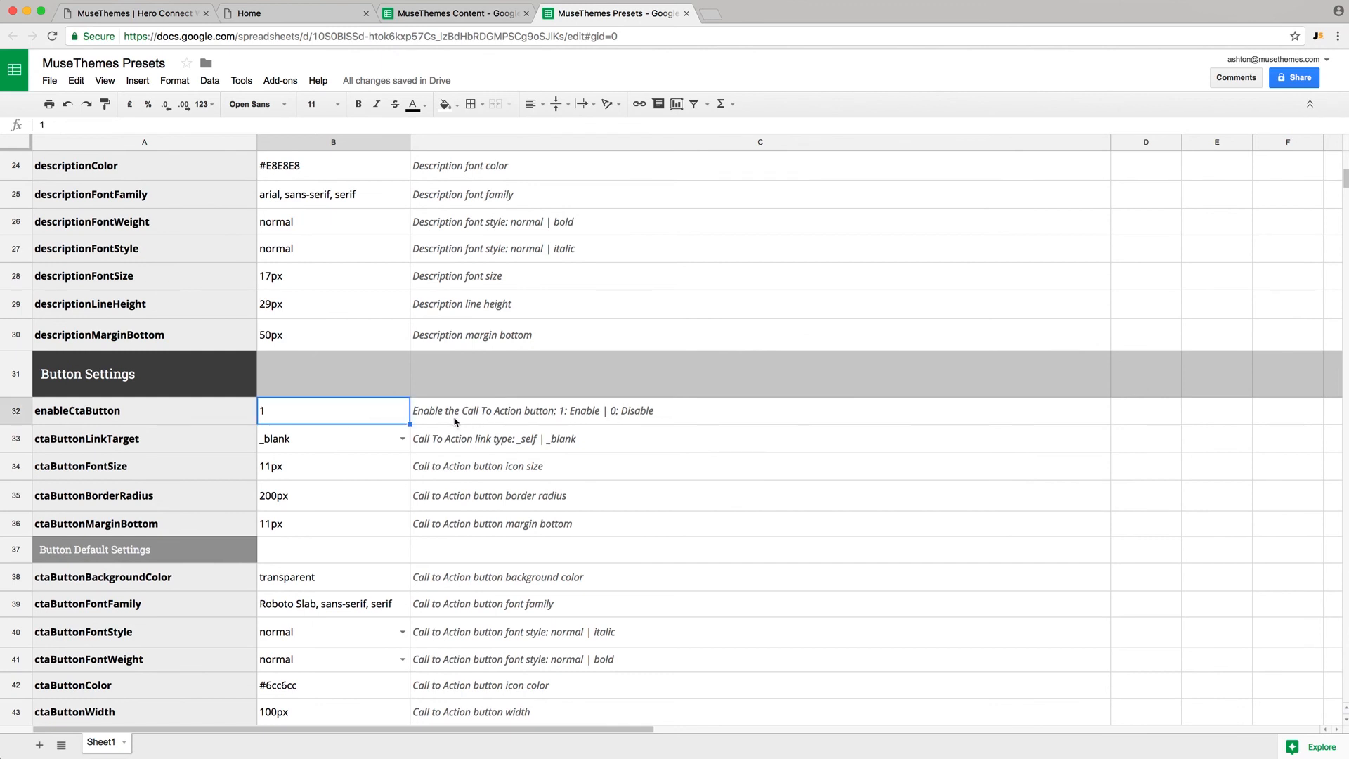
- Keep the link target at _blank, check border radius 200px, and reselect the Muse widget
{"action": "left_click", "coordinate": [304, 450]}
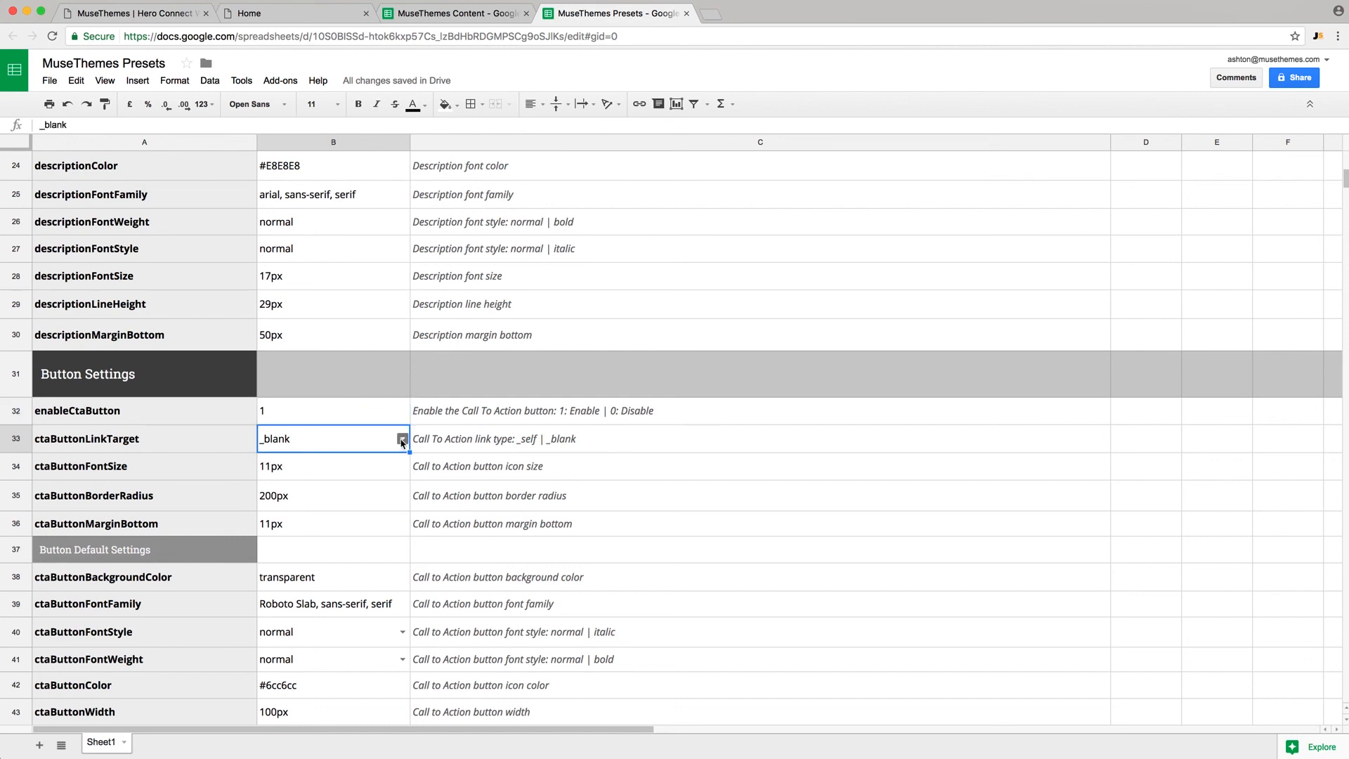
{"action": "left_click", "coordinate": [403, 440]}
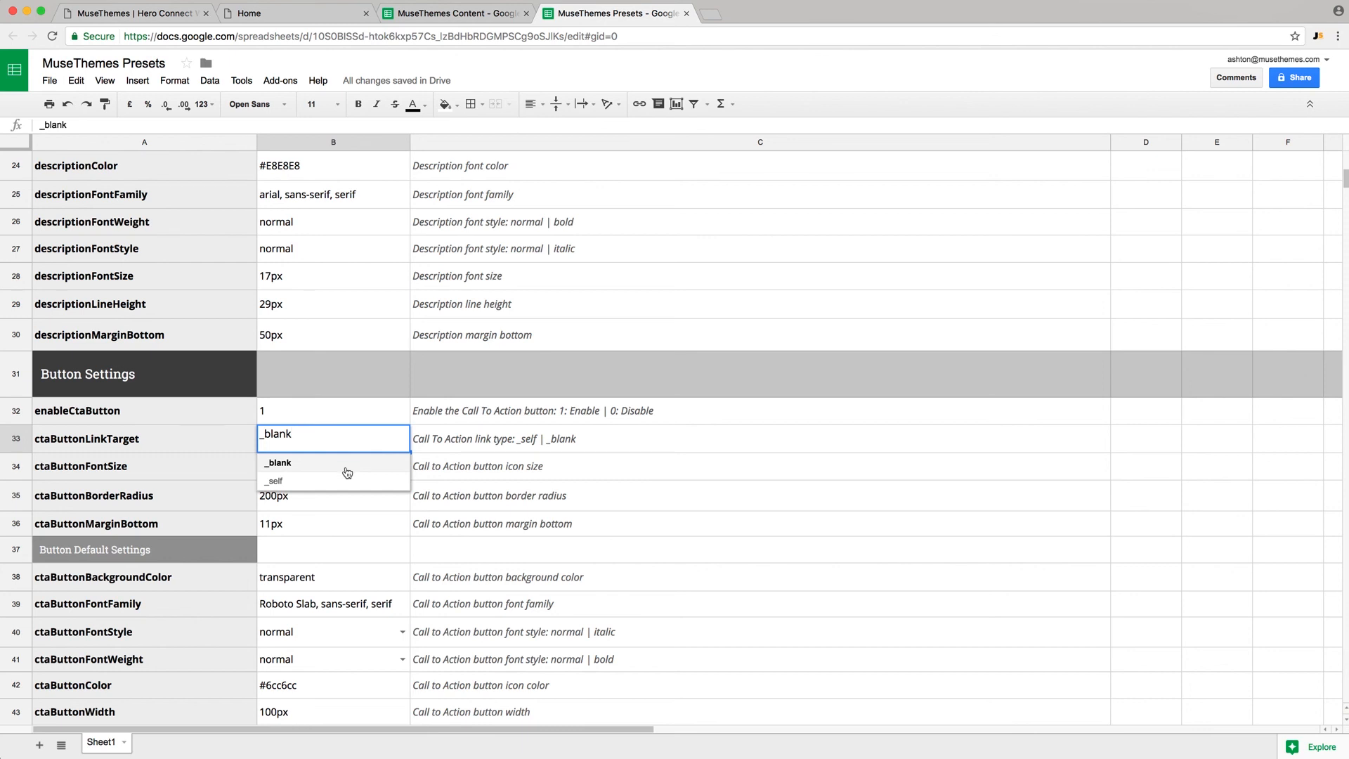
{"action": "left_click", "coordinate": [362, 416]}
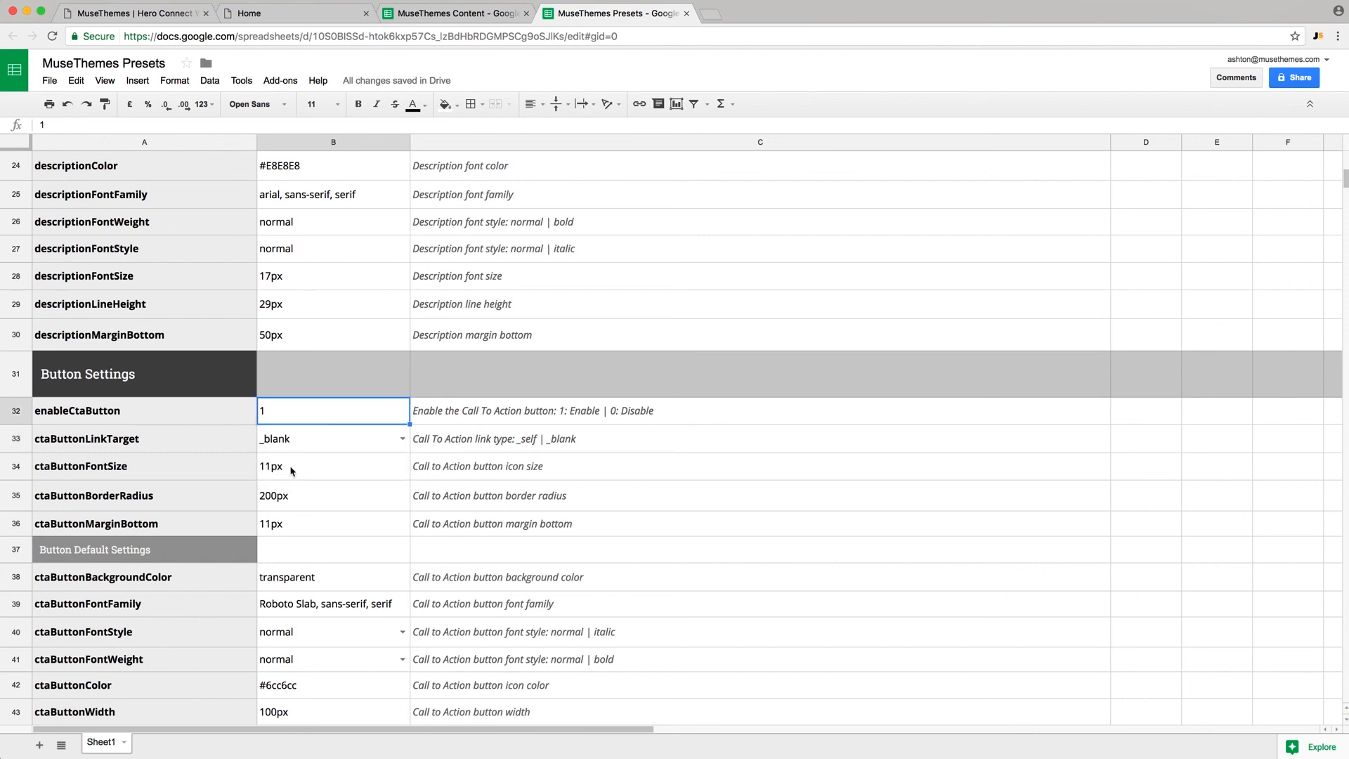
{"action": "left_click", "coordinate": [298, 504]}
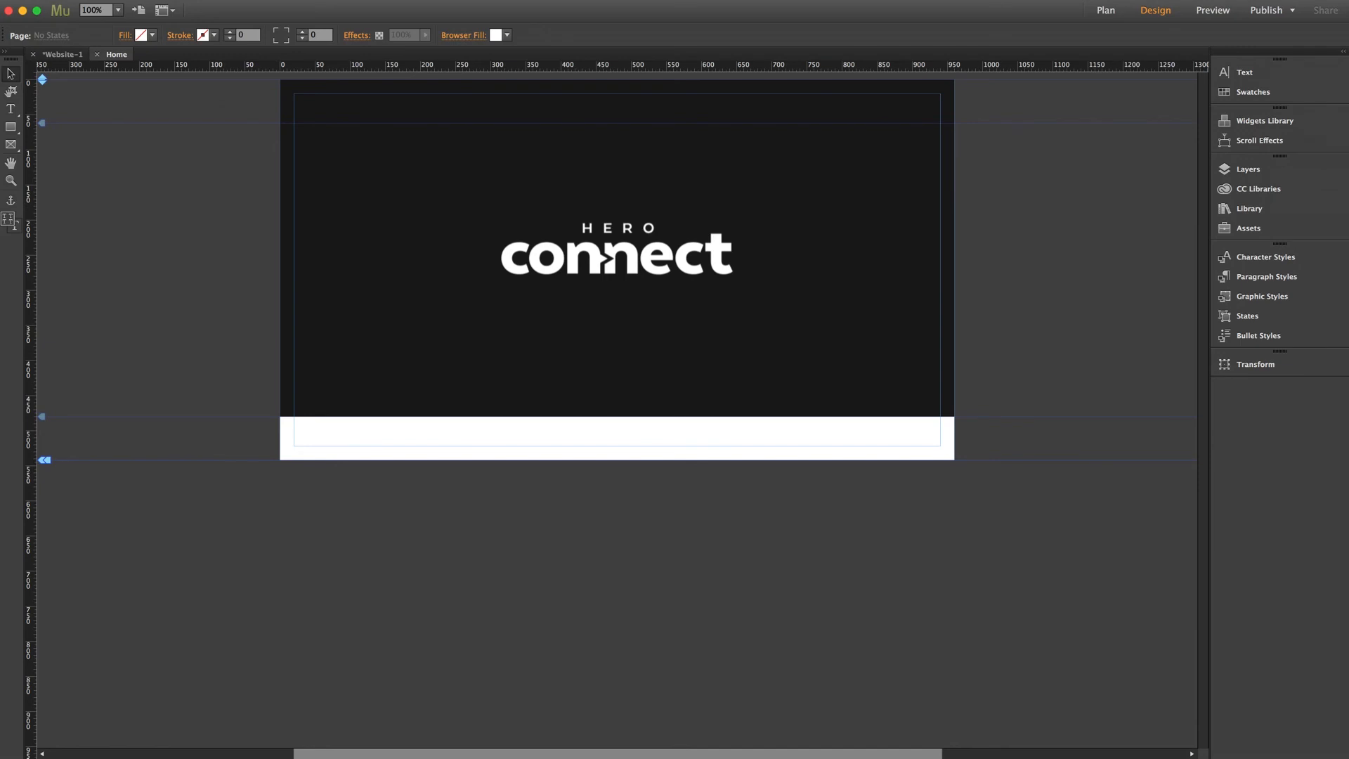
{"action": "left_click", "coordinate": [853, 146]}
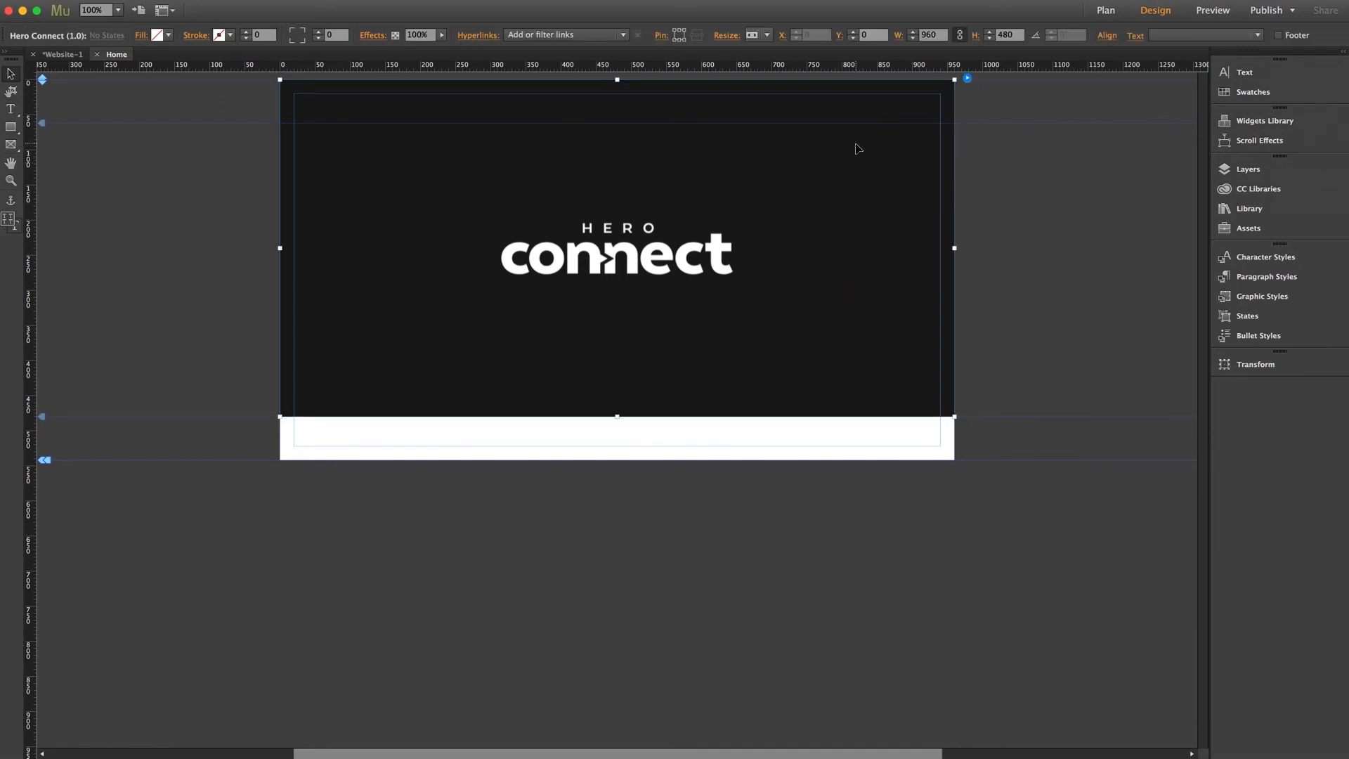
{"action": "left_click", "coordinate": [966, 79]}
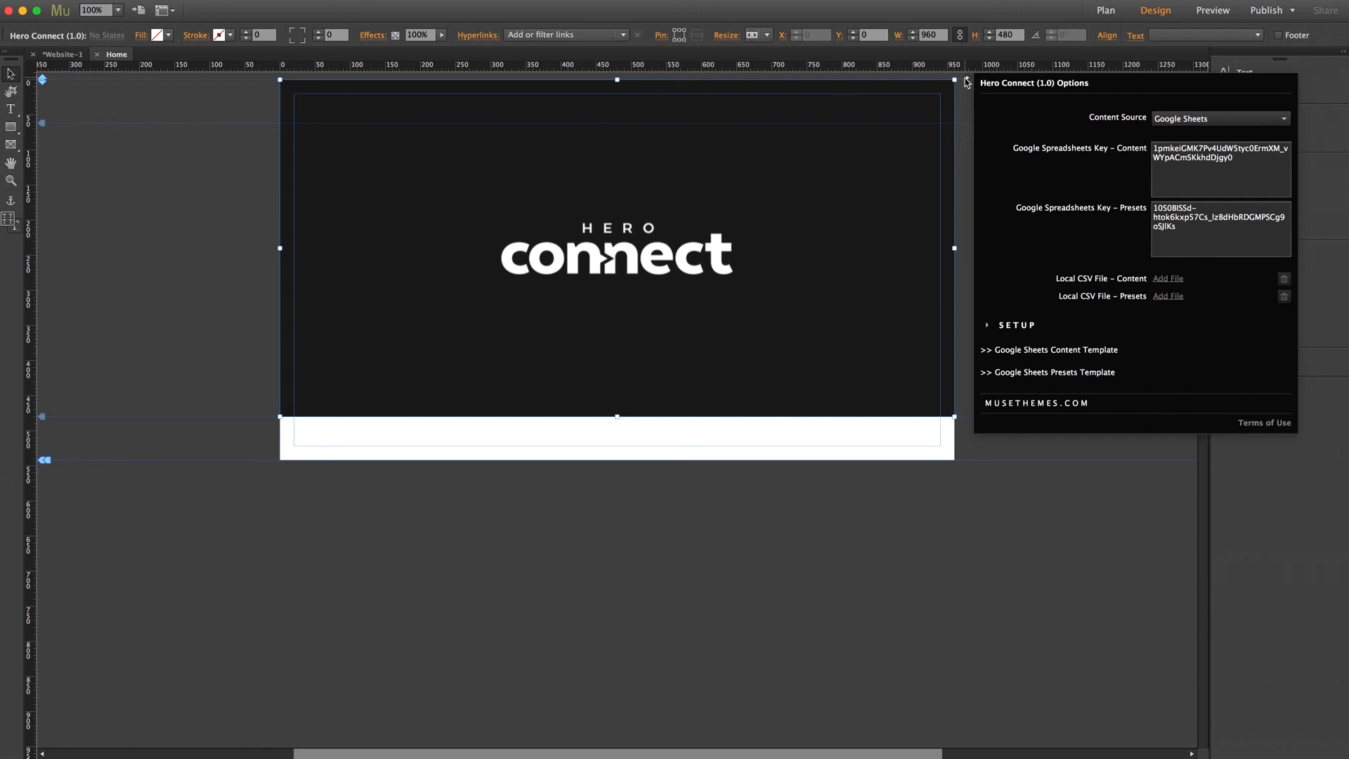
{"action": "left_click", "coordinate": [1019, 326]}
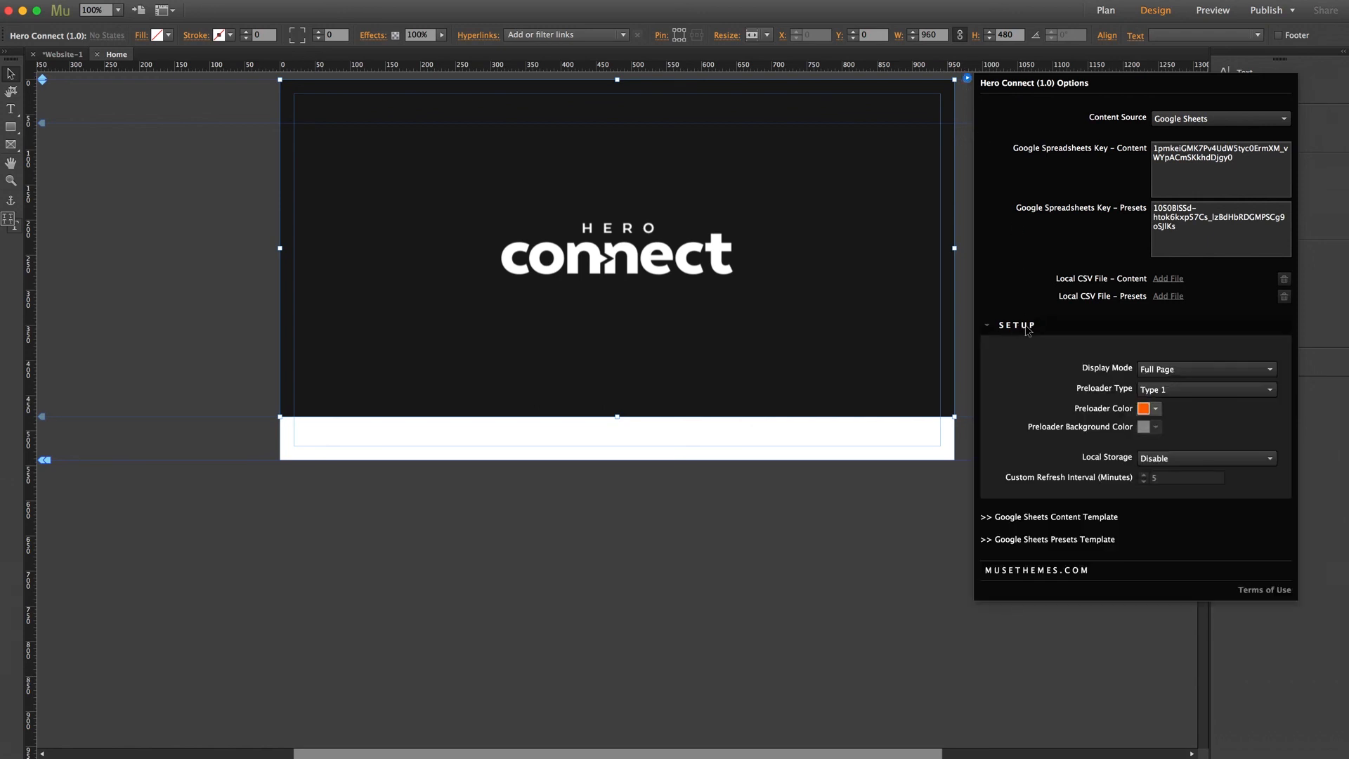
{"action": "left_click", "coordinate": [1173, 370]}
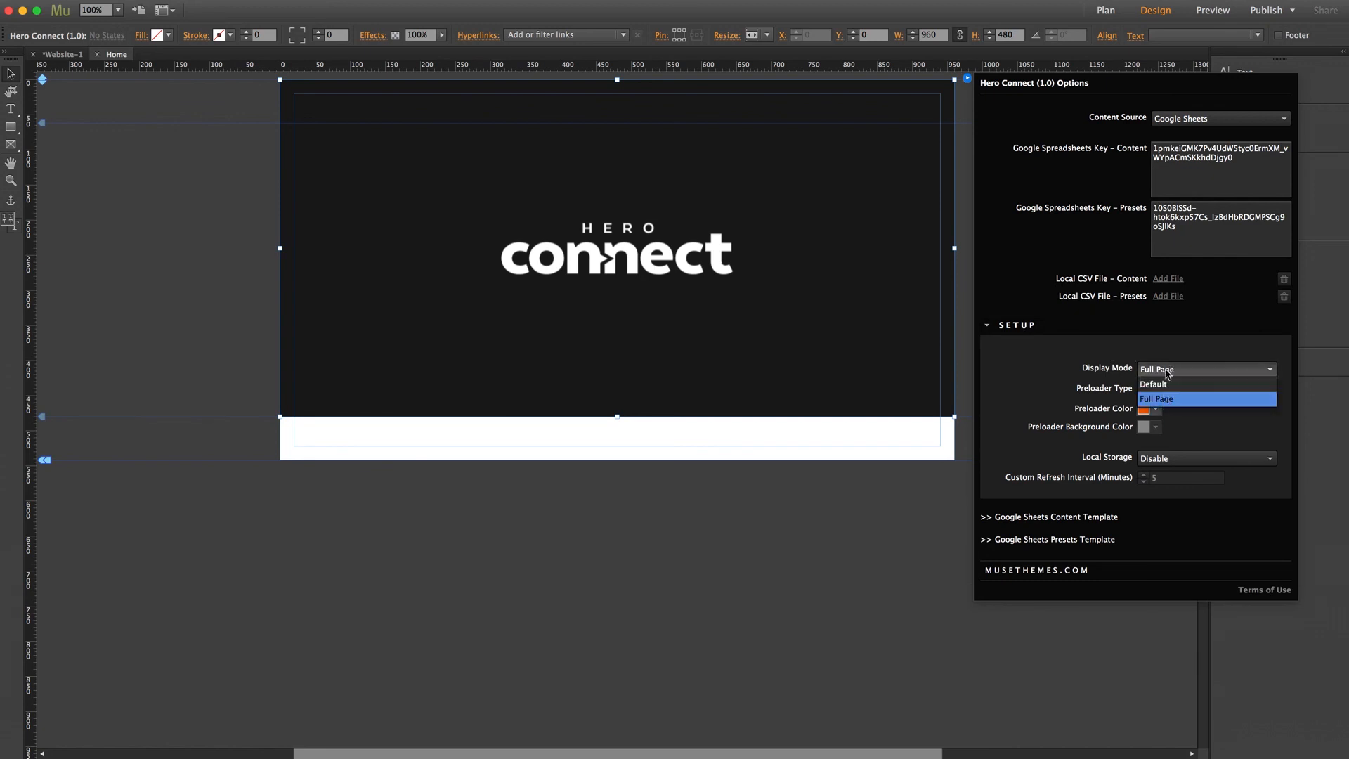
{"action": "left_click", "coordinate": [1166, 373]}
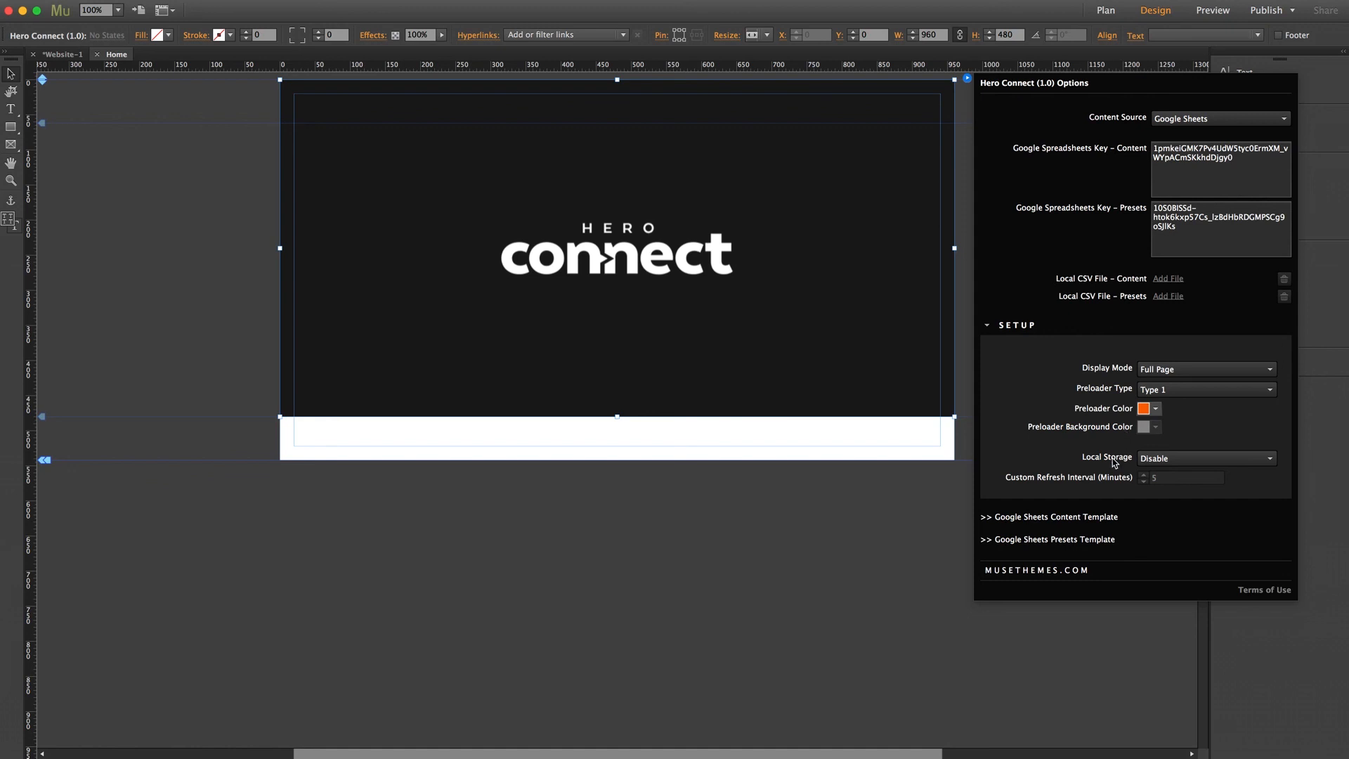
{"action": "left_click", "coordinate": [1164, 461]}
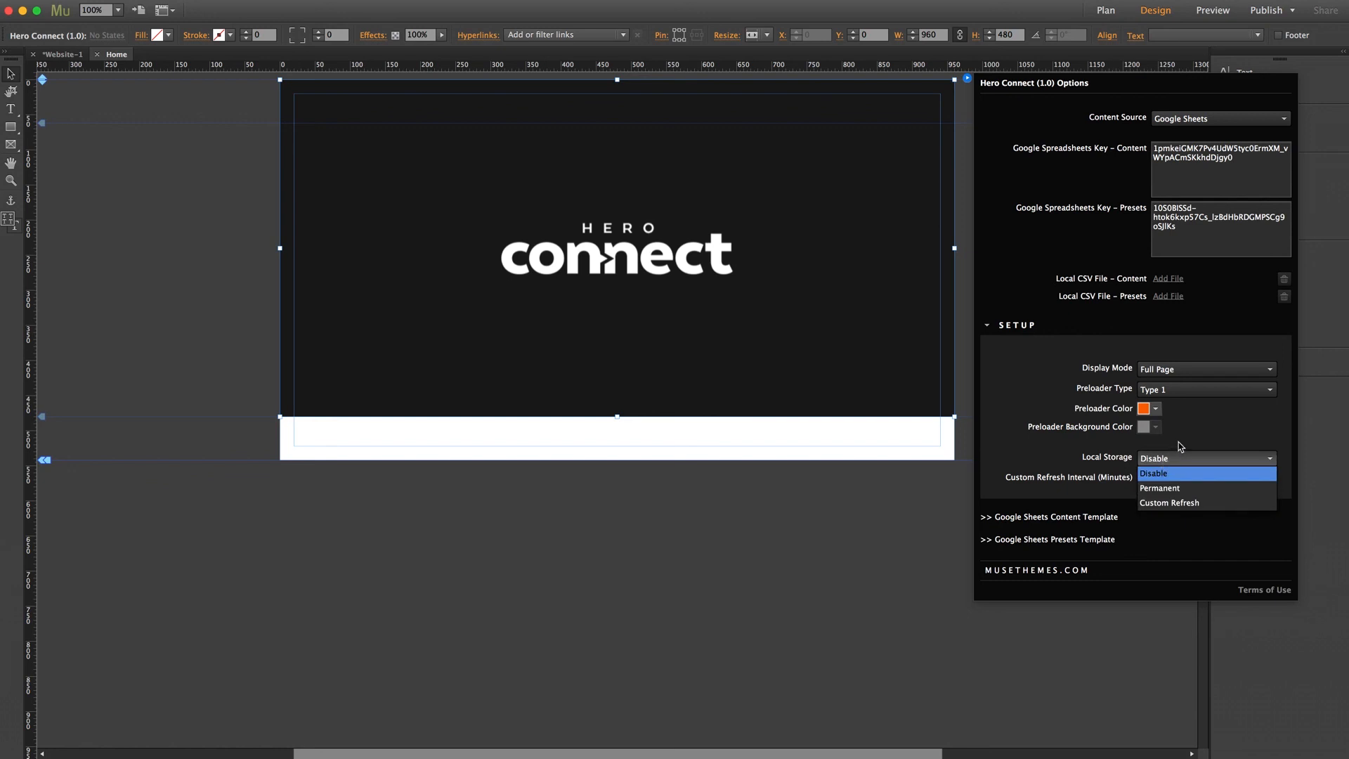
{"action": "left_click", "coordinate": [1178, 441]}
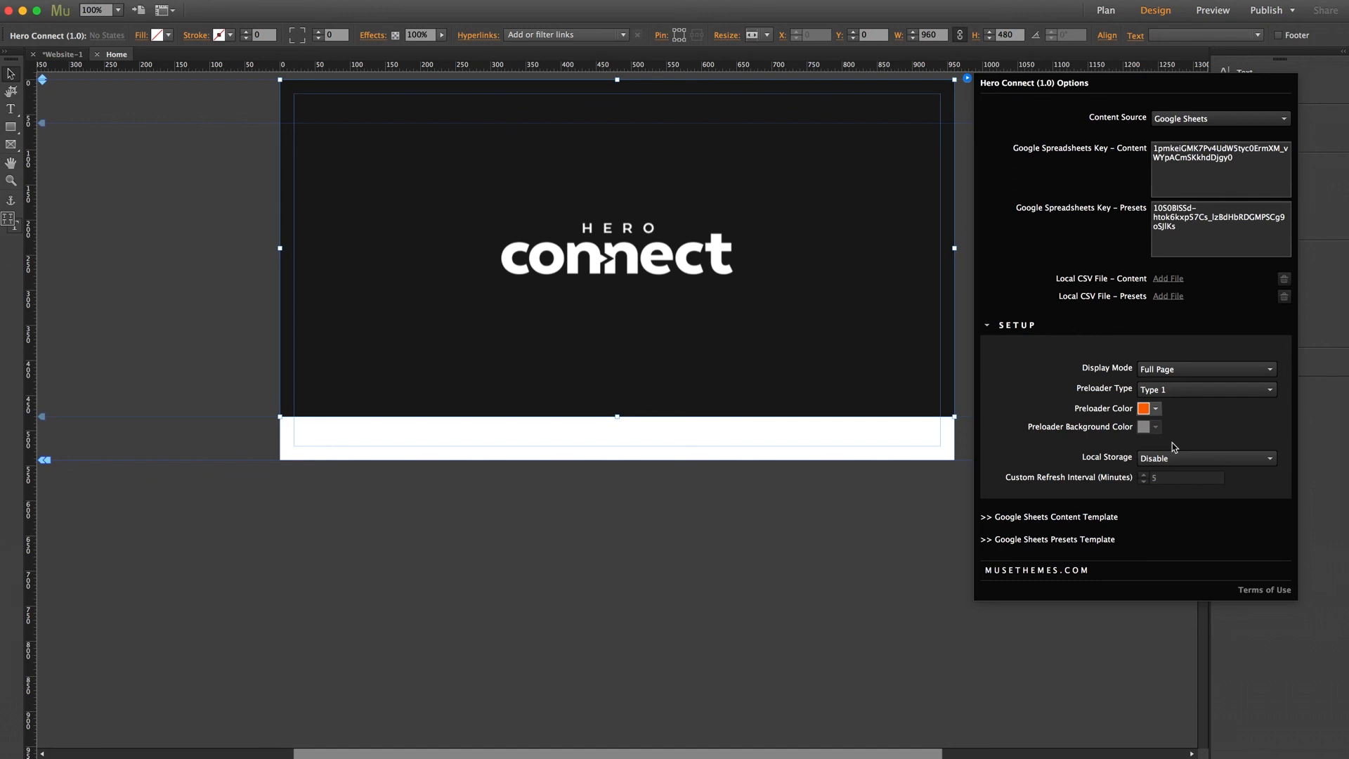
{"action": "left_click", "coordinate": [963, 306]}
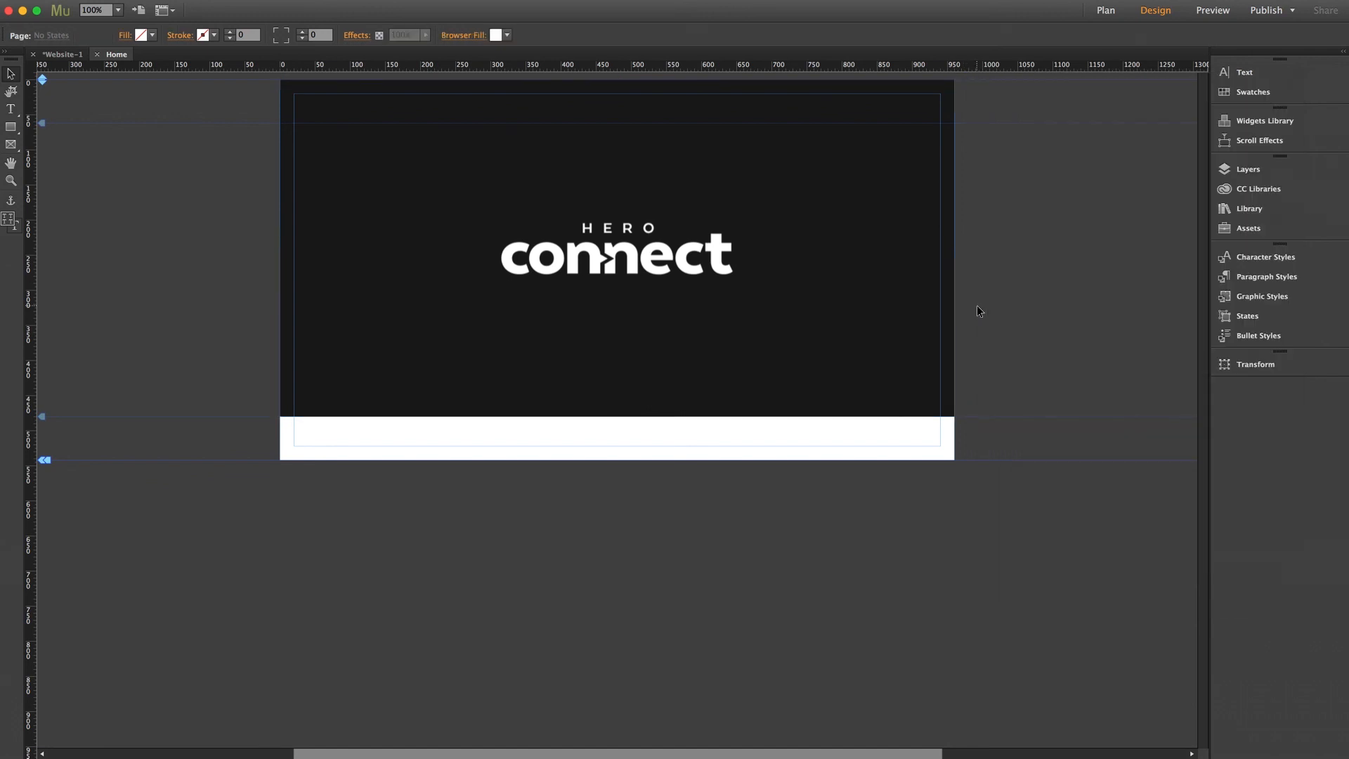